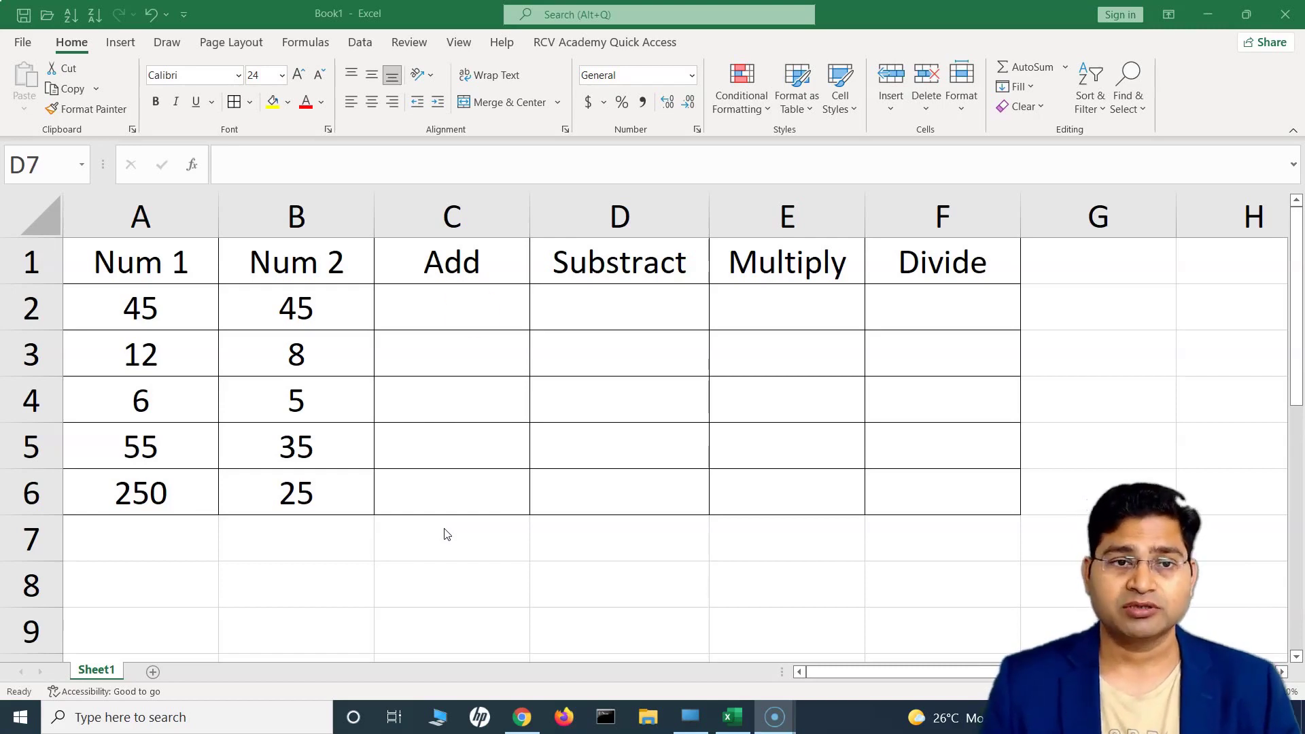
# Step: Enter the formula =(45+45) in cell C2 to add the two numbers as typed constants
pyautogui.click(463, 310)
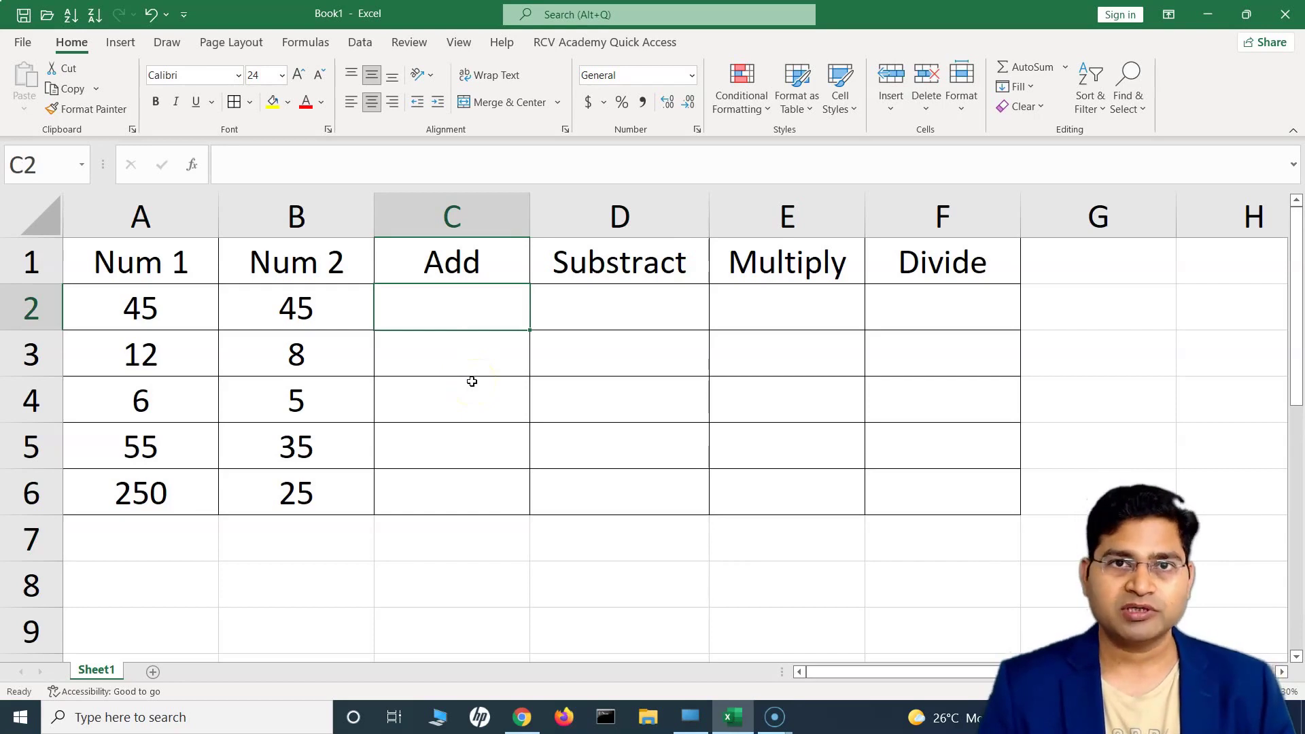
pyautogui.click(427, 320)
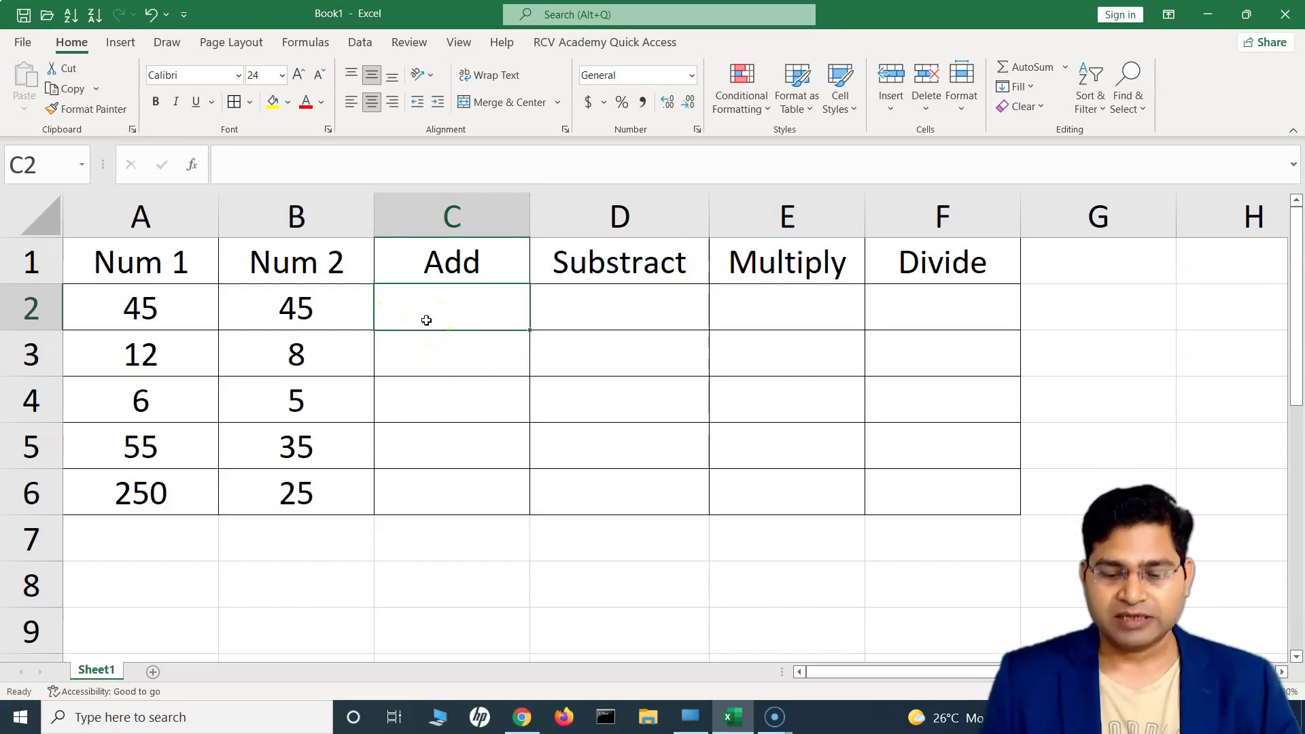
pyautogui.write('=')
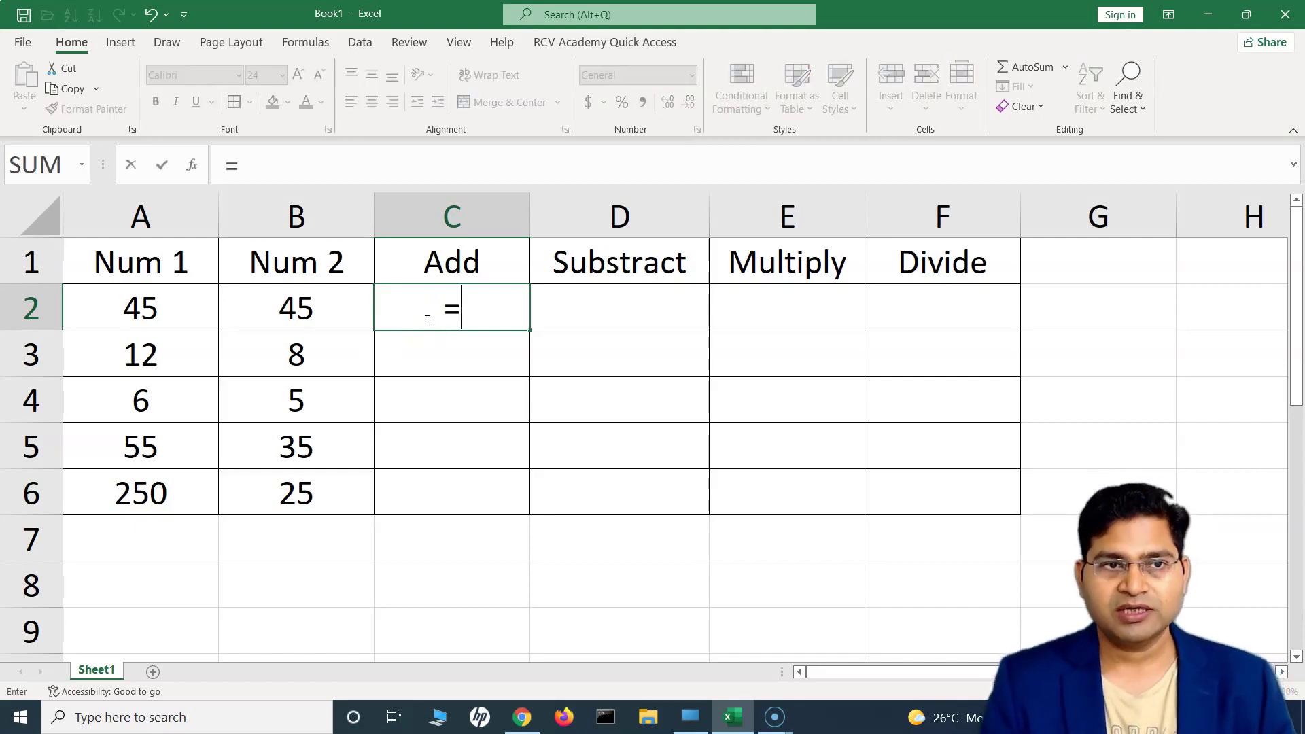
pyautogui.click(429, 324)
pyautogui.click(466, 310)
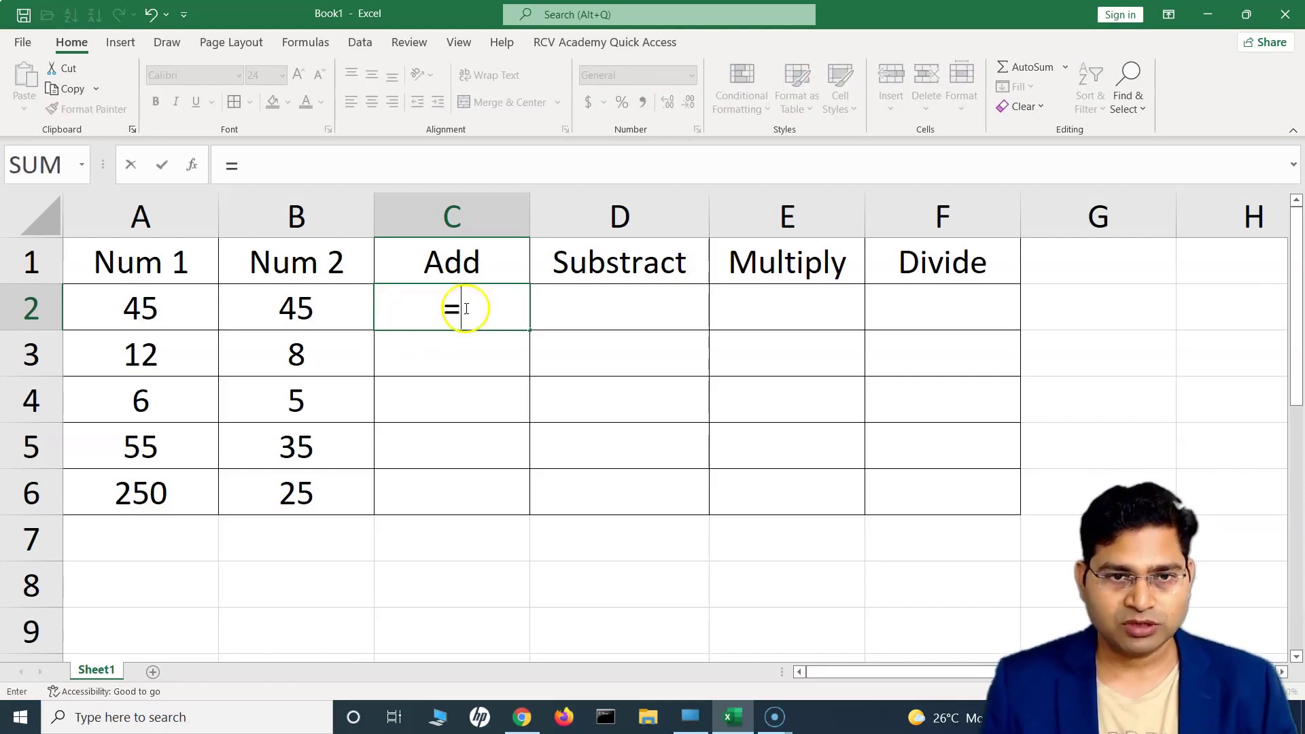
pyautogui.click(475, 304)
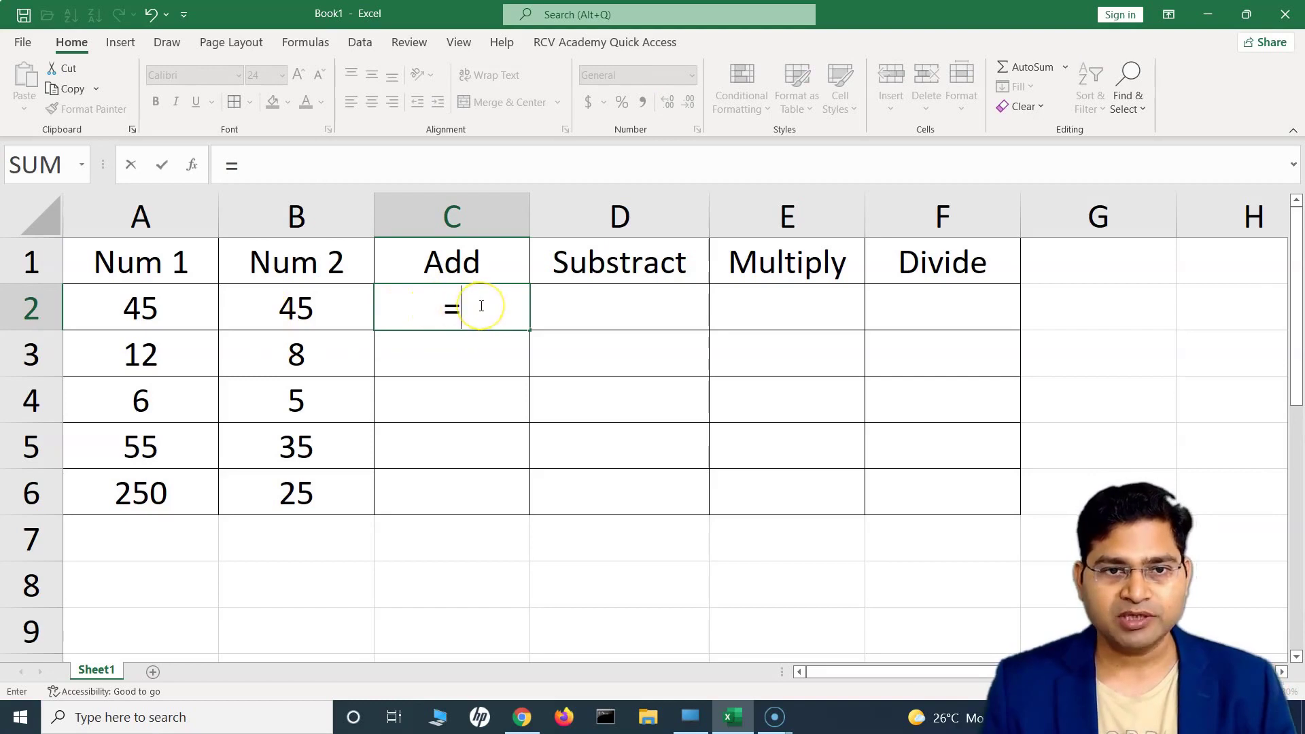
pyautogui.write('(')
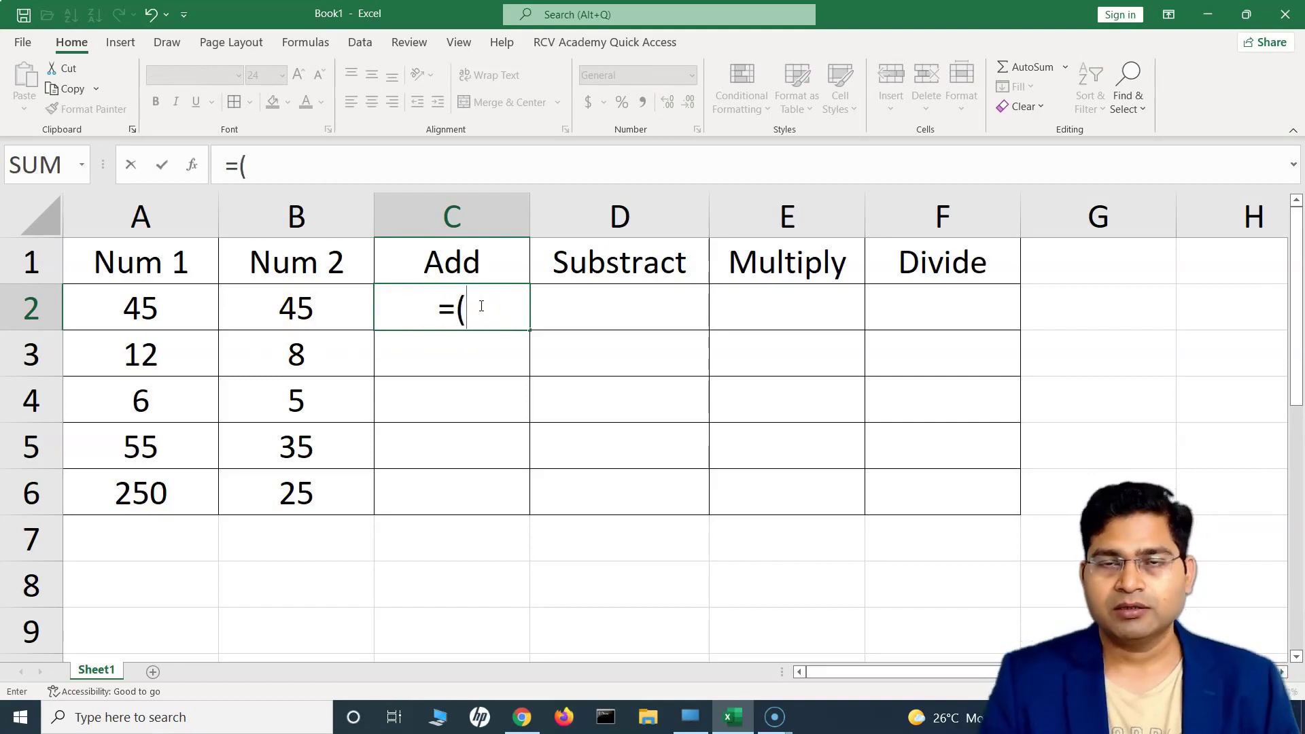
pyautogui.click(153, 309)
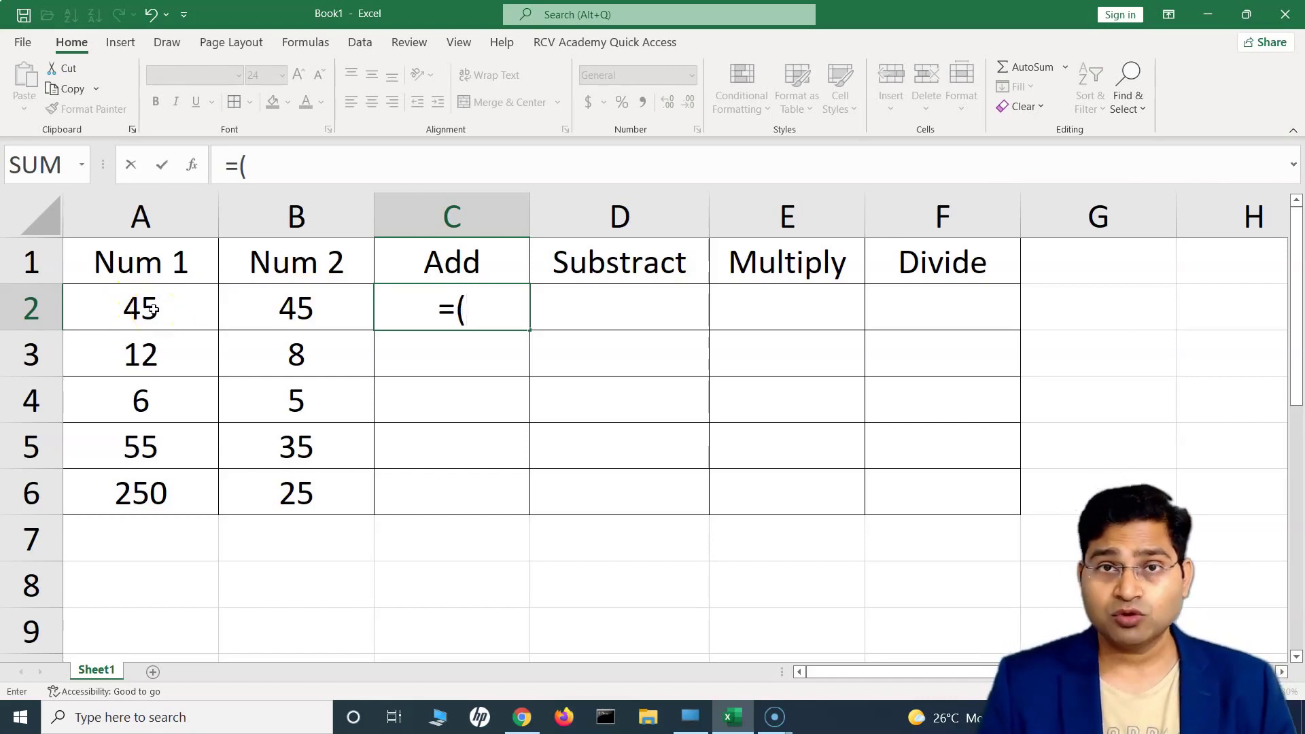
pyautogui.write('45+45')
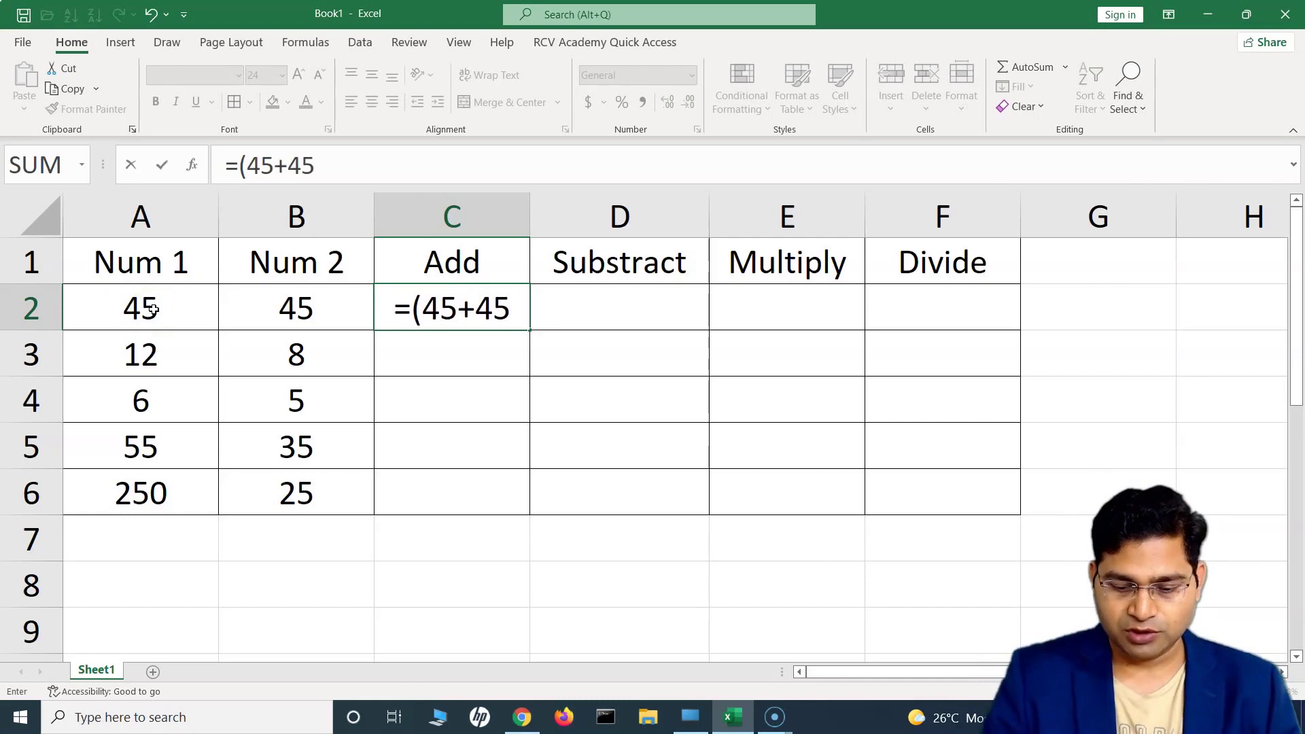
pyautogui.write(')')
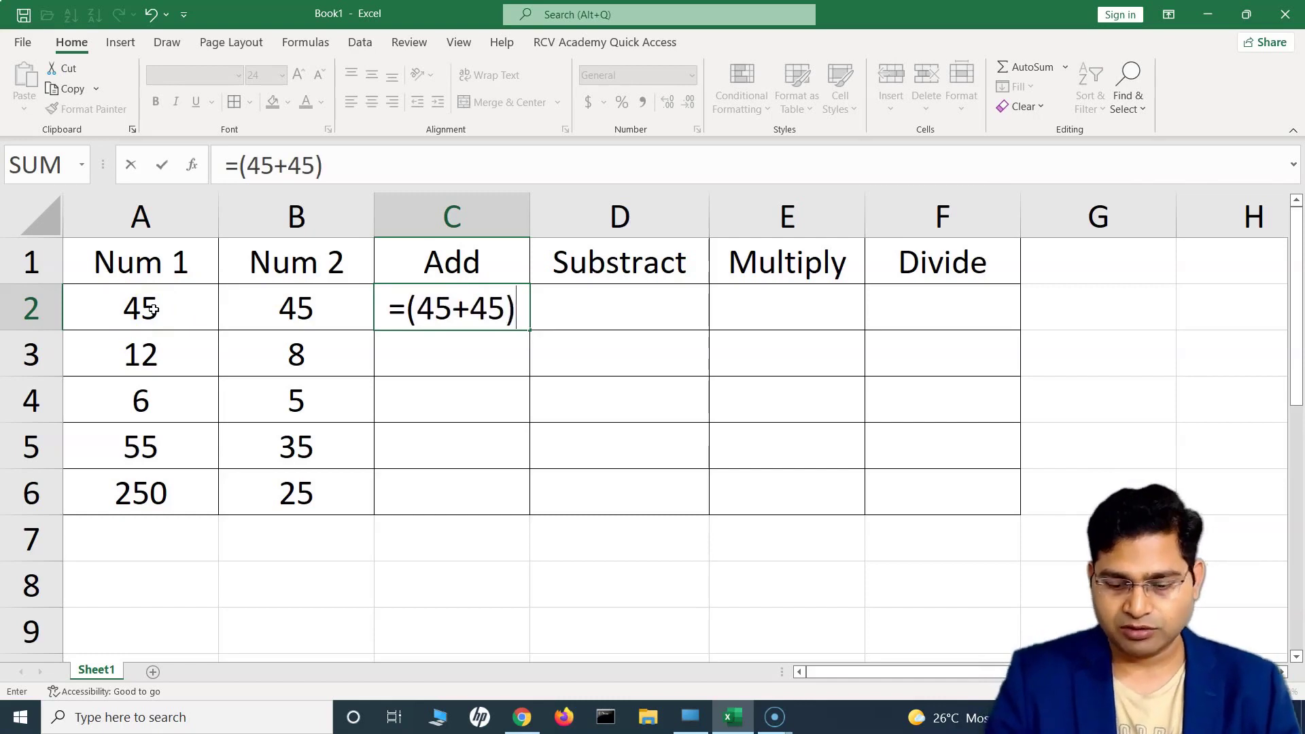
pyautogui.press('Return')
pyautogui.click(407, 314)
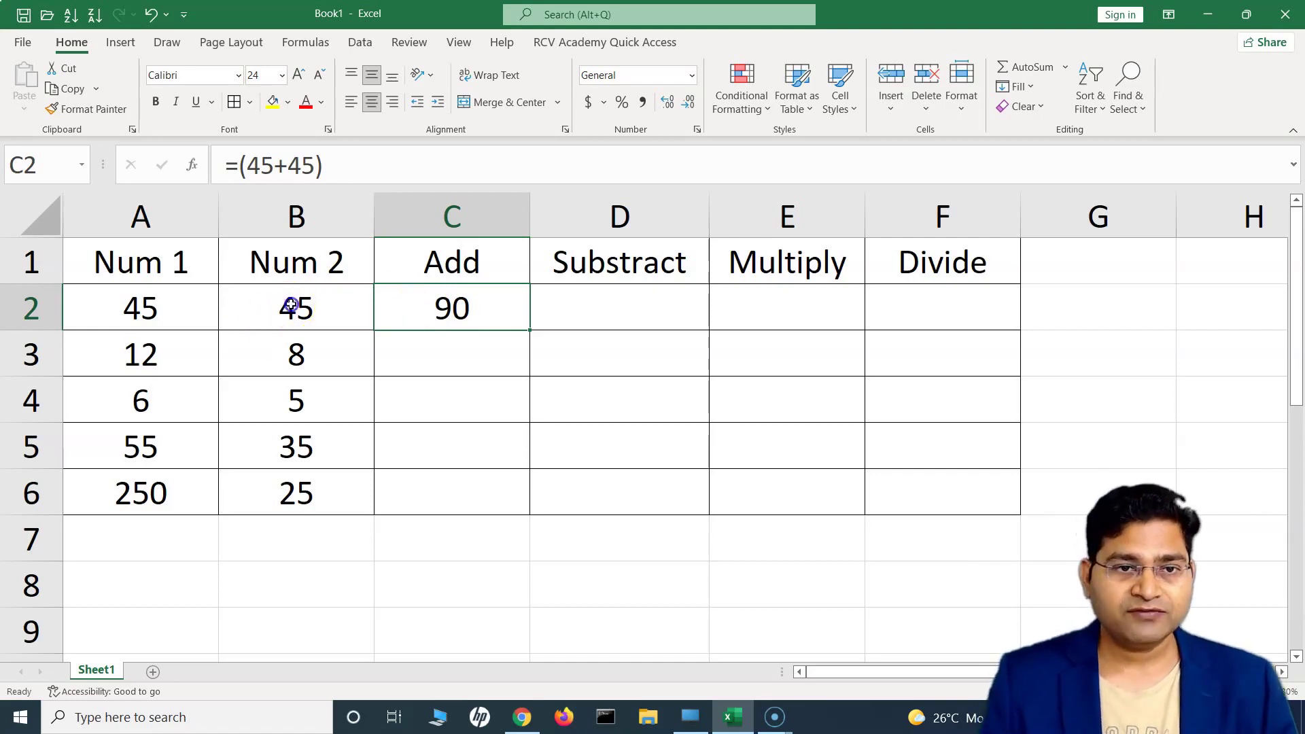
# Step: Set cell B2 to 50 and check whether the sum in C2 responds to the change
pyautogui.click(287, 308)
pyautogui.write('50')
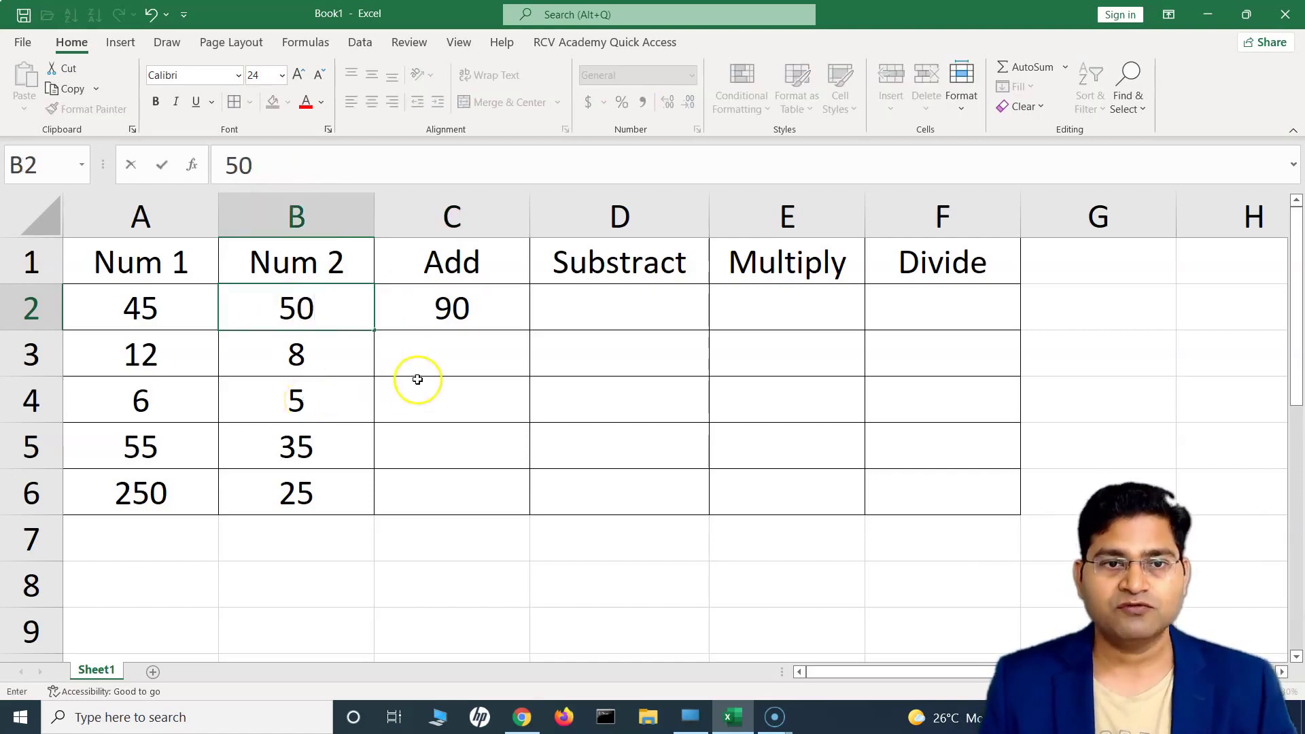
pyautogui.click(476, 345)
pyautogui.click(477, 296)
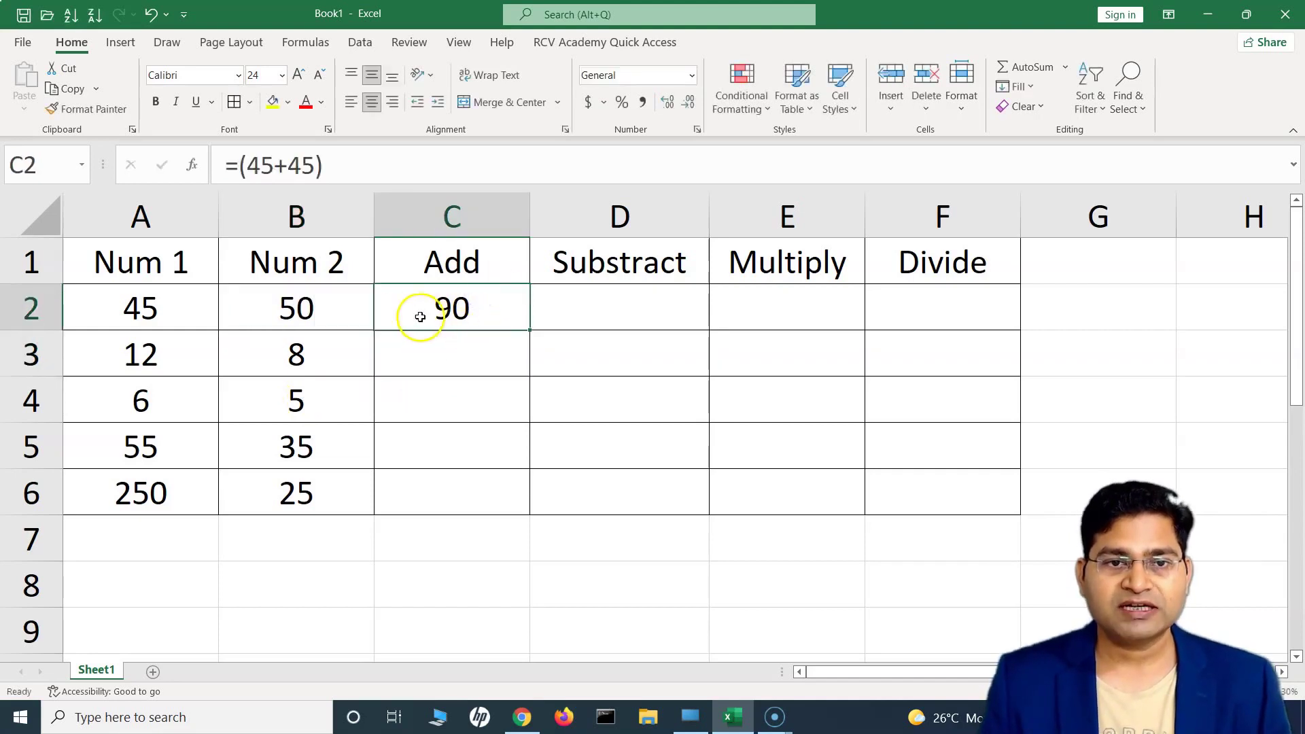
pyautogui.click(323, 315)
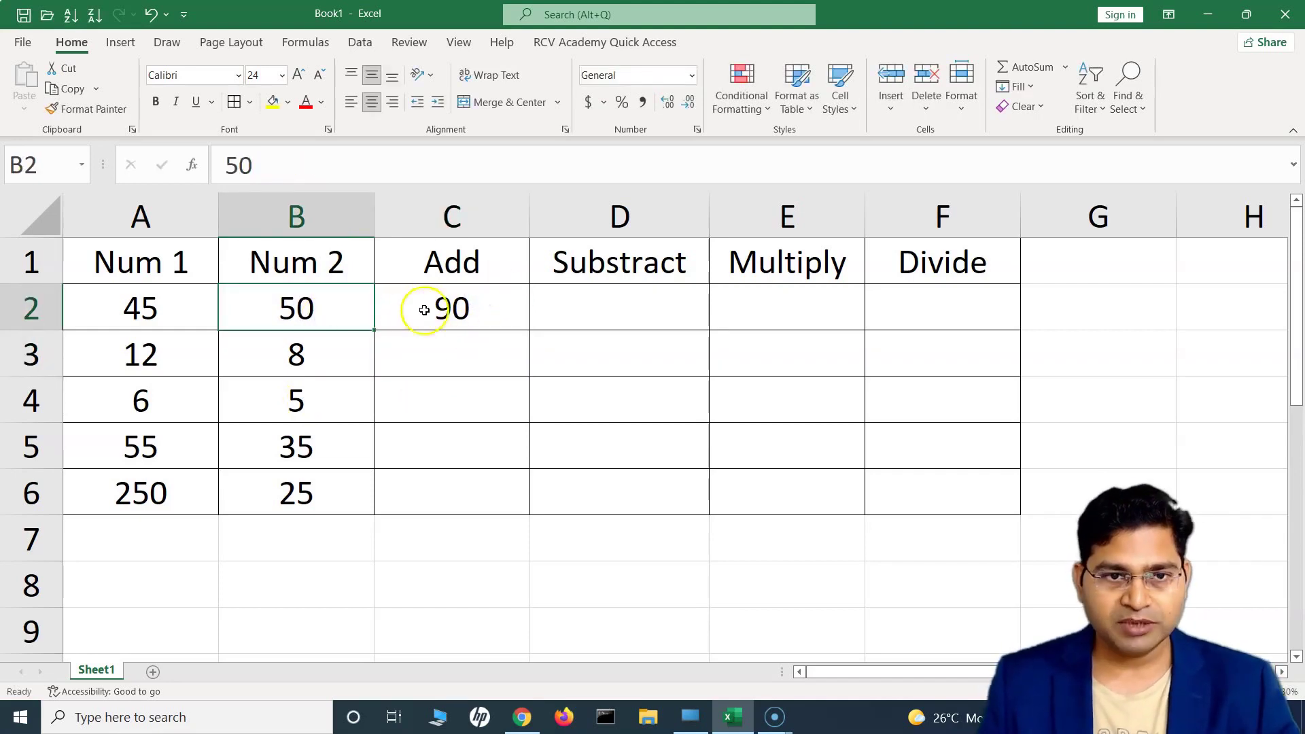
pyautogui.click(448, 306)
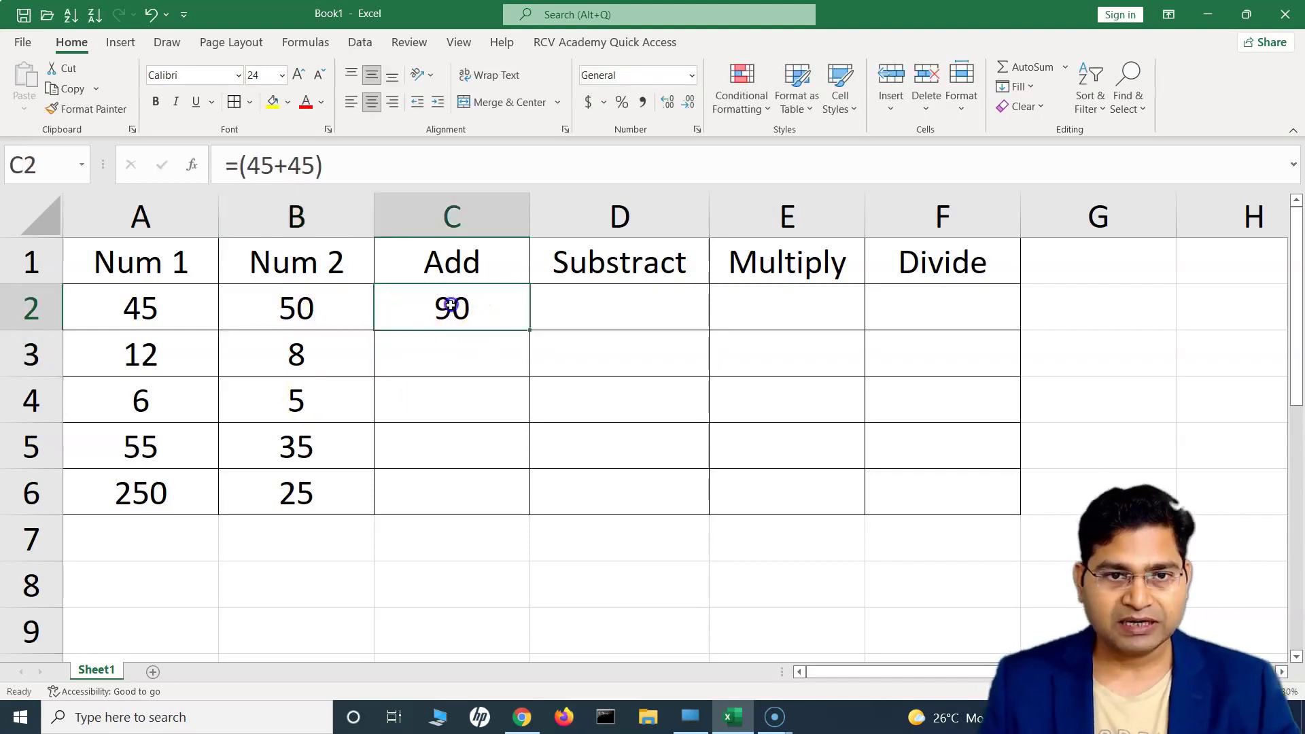
# Step: Set cell B2 back to 45 and return to the sum in C2
pyautogui.doubleClick(283, 311)
pyautogui.press('BackSpace')
pyautogui.press('BackSpace')
pyautogui.write('45')
pyautogui.click(431, 307)
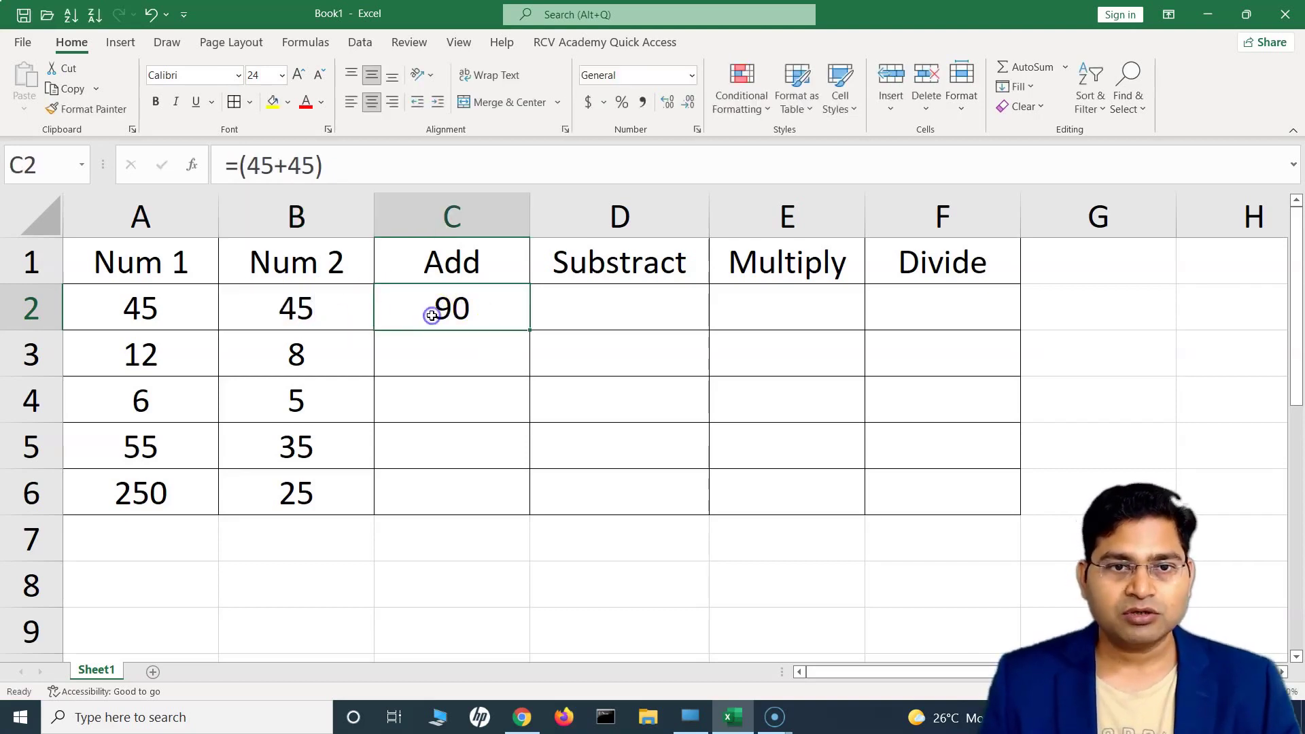
# Step: Replace the constants in C2's formula with cell references so that it reads =(A2+B2)
pyautogui.click(442, 314)
pyautogui.moveTo(248, 166); pyautogui.dragTo(311, 165)
pyautogui.moveTo(499, 312); pyautogui.dragTo(410, 313)
pyautogui.moveTo(500, 307); pyautogui.dragTo(408, 307)
pyautogui.press('BackSpace')
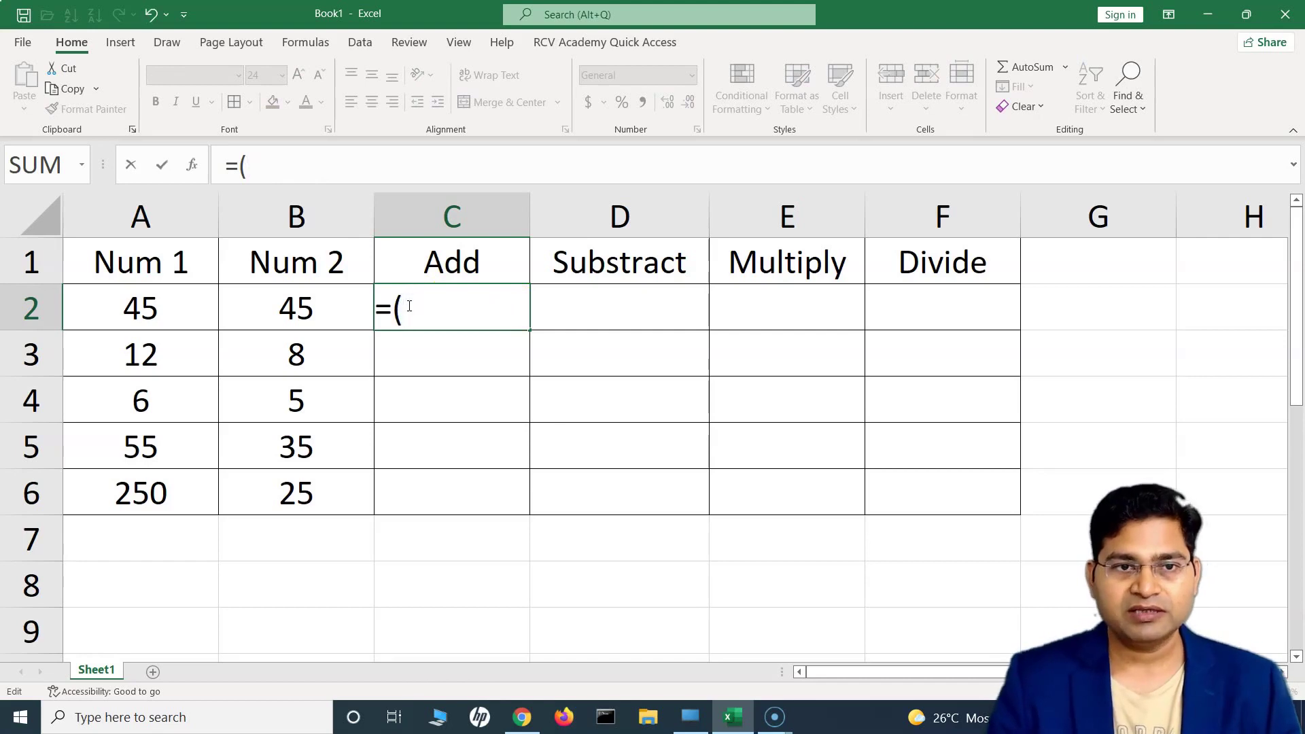
pyautogui.press('F2')
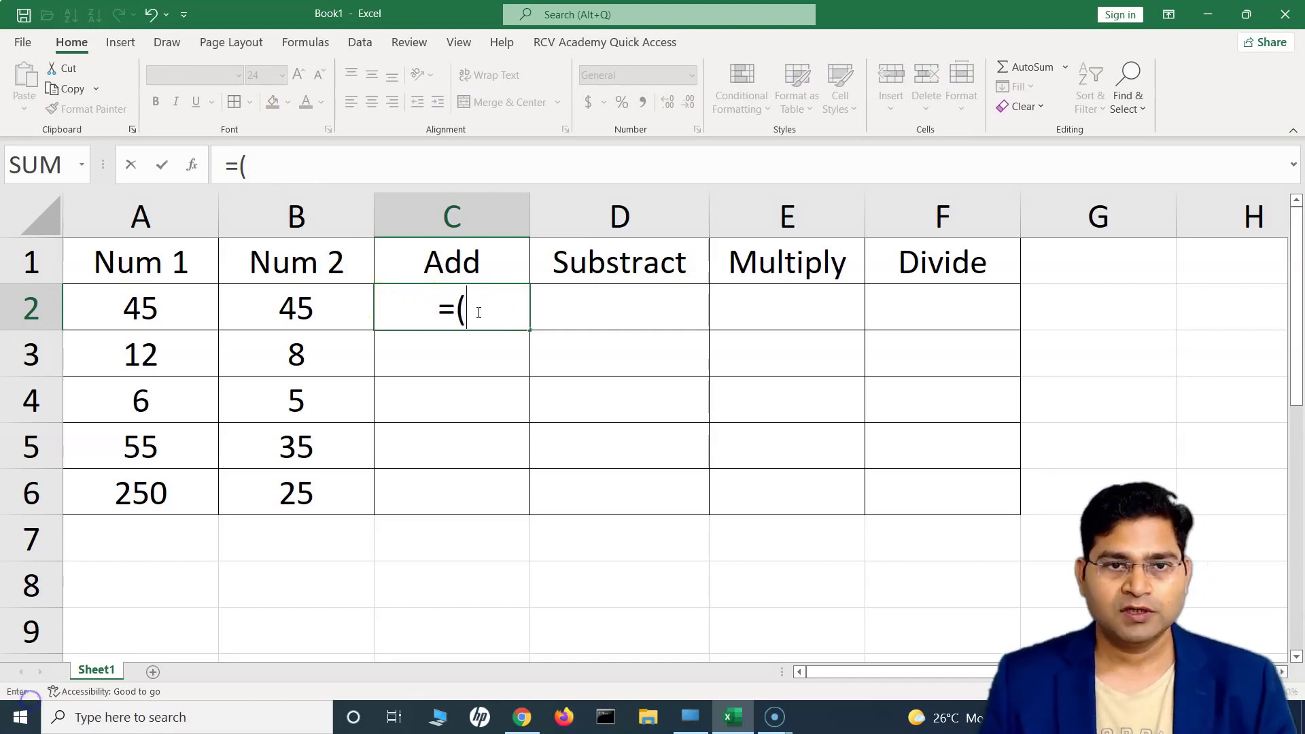
pyautogui.click(173, 314)
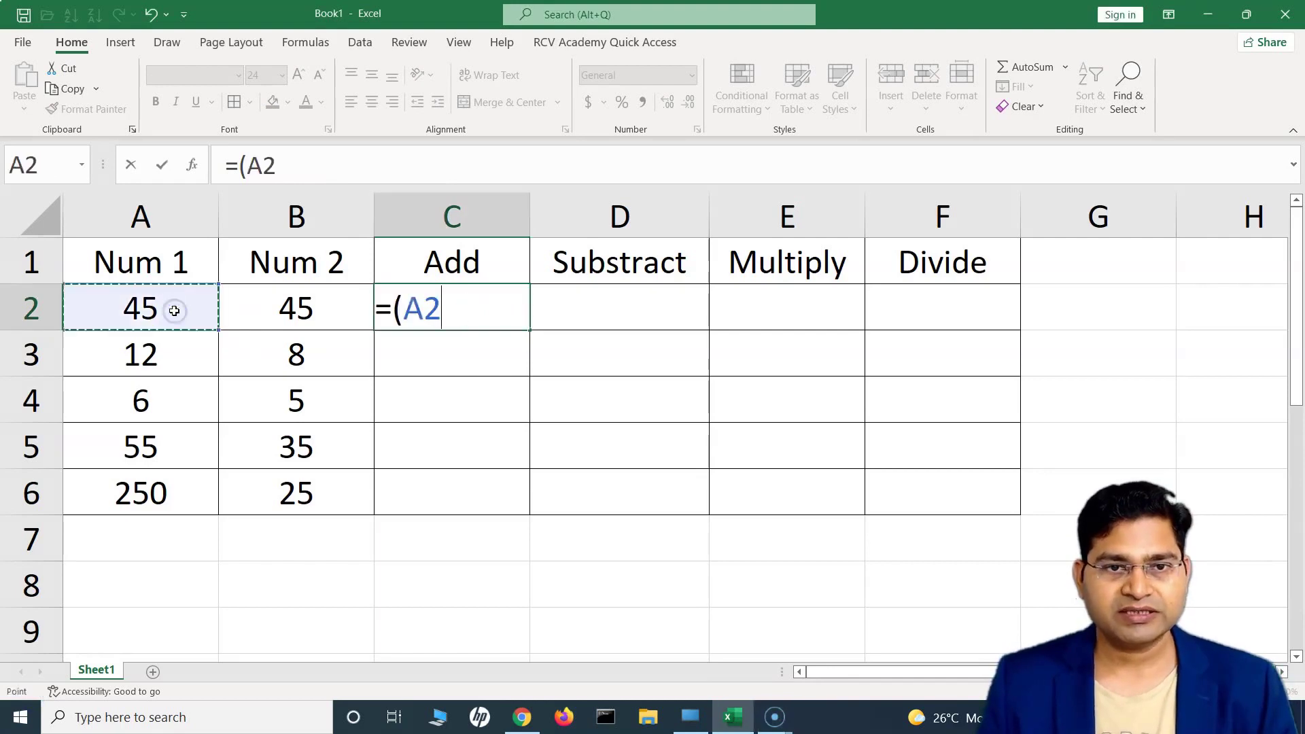
pyautogui.write('+')
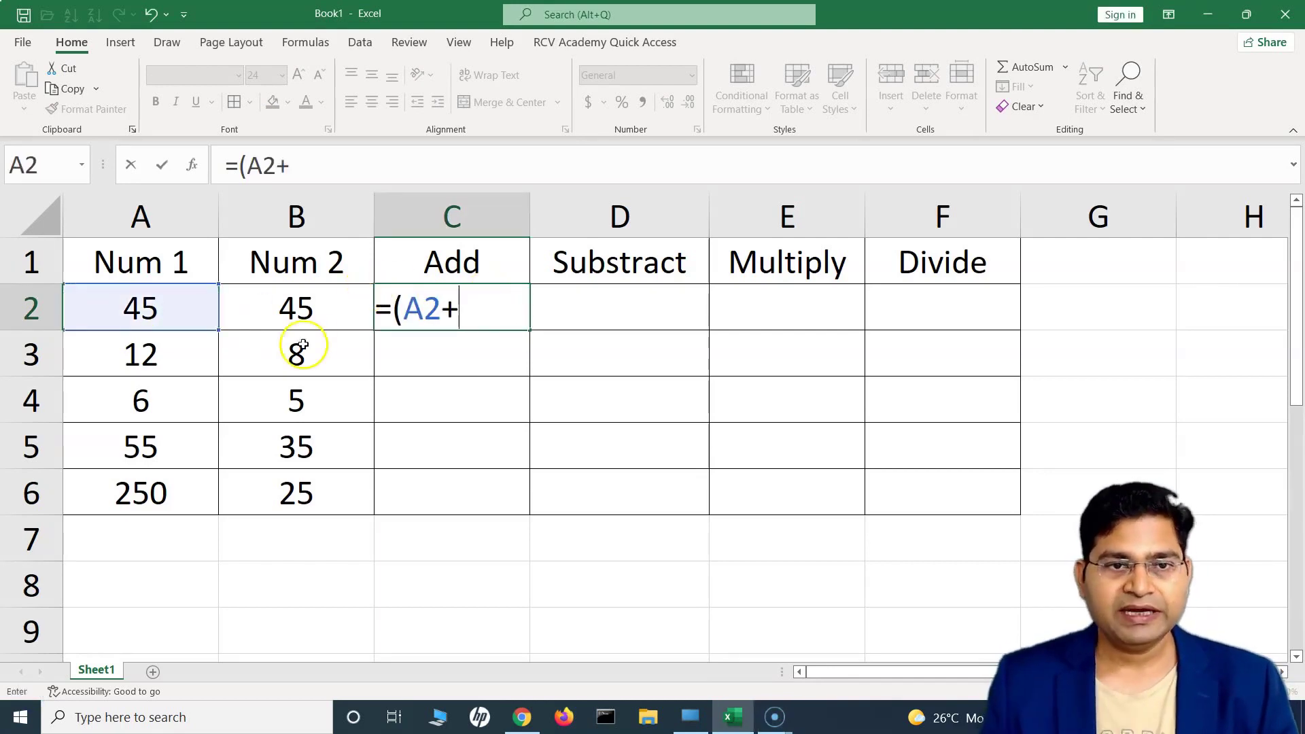
pyautogui.click(319, 310)
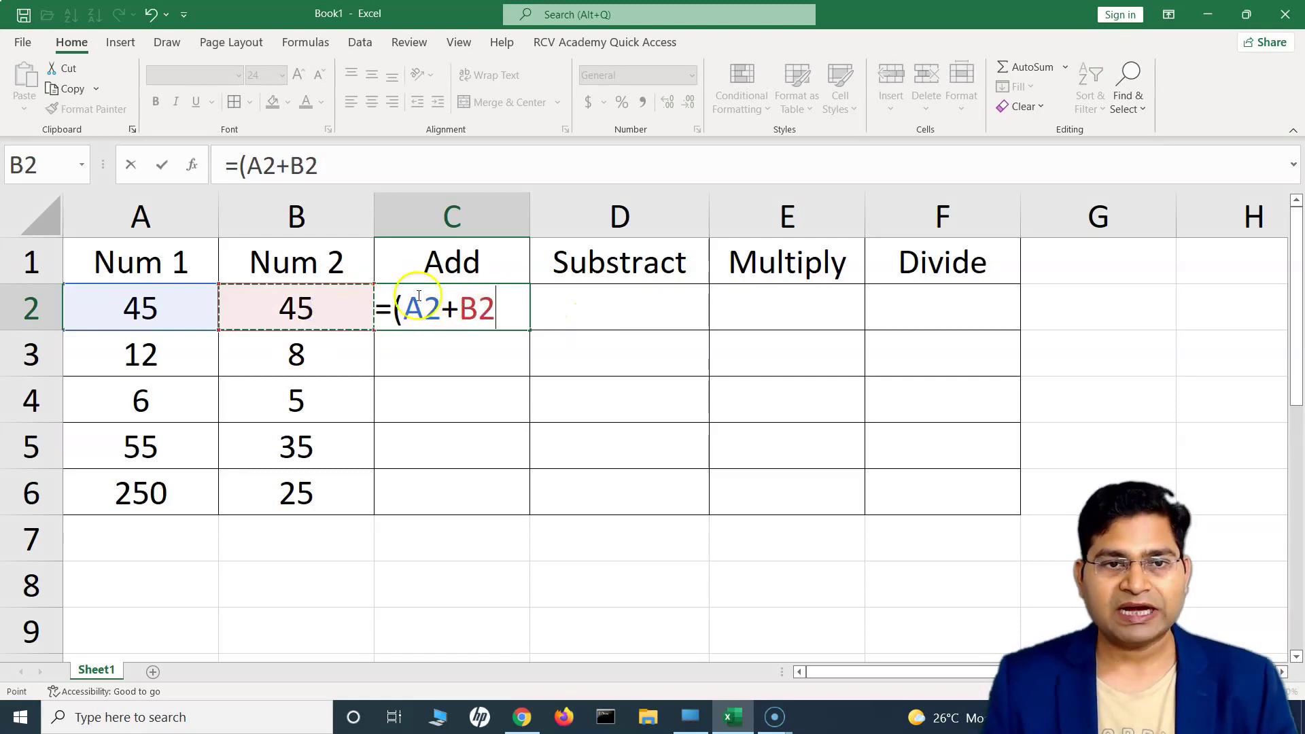
pyautogui.write(')')
pyautogui.press('Return')
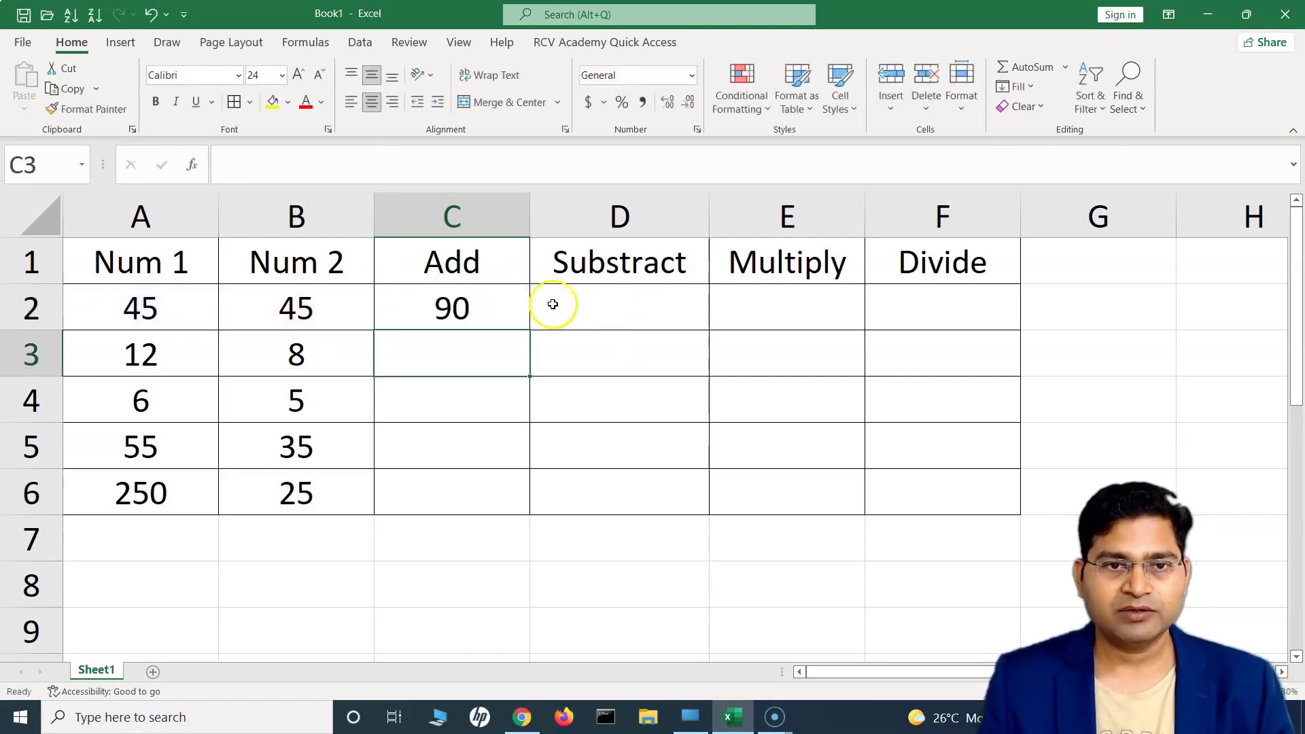
# Step: Set cell B2 to 50 and check the cell-reference sum in C2
pyautogui.click(496, 310)
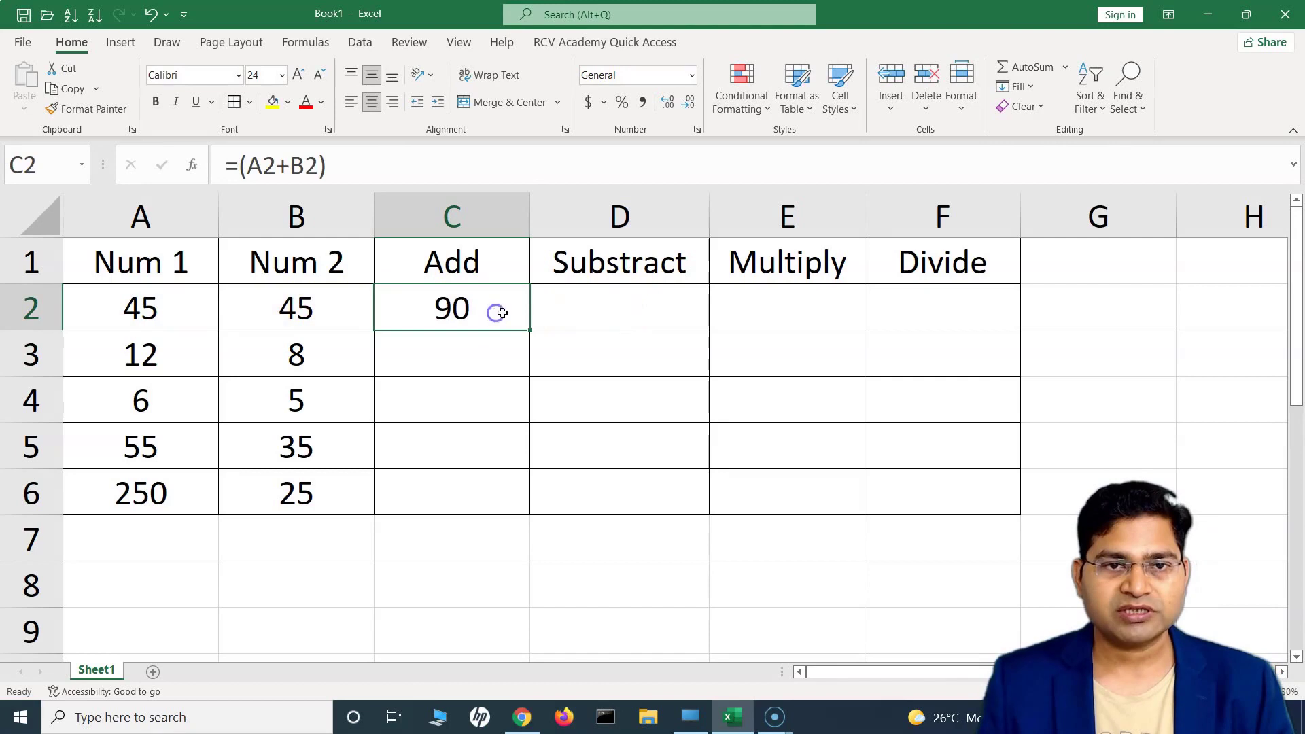
pyautogui.click(301, 304)
pyautogui.write('50')
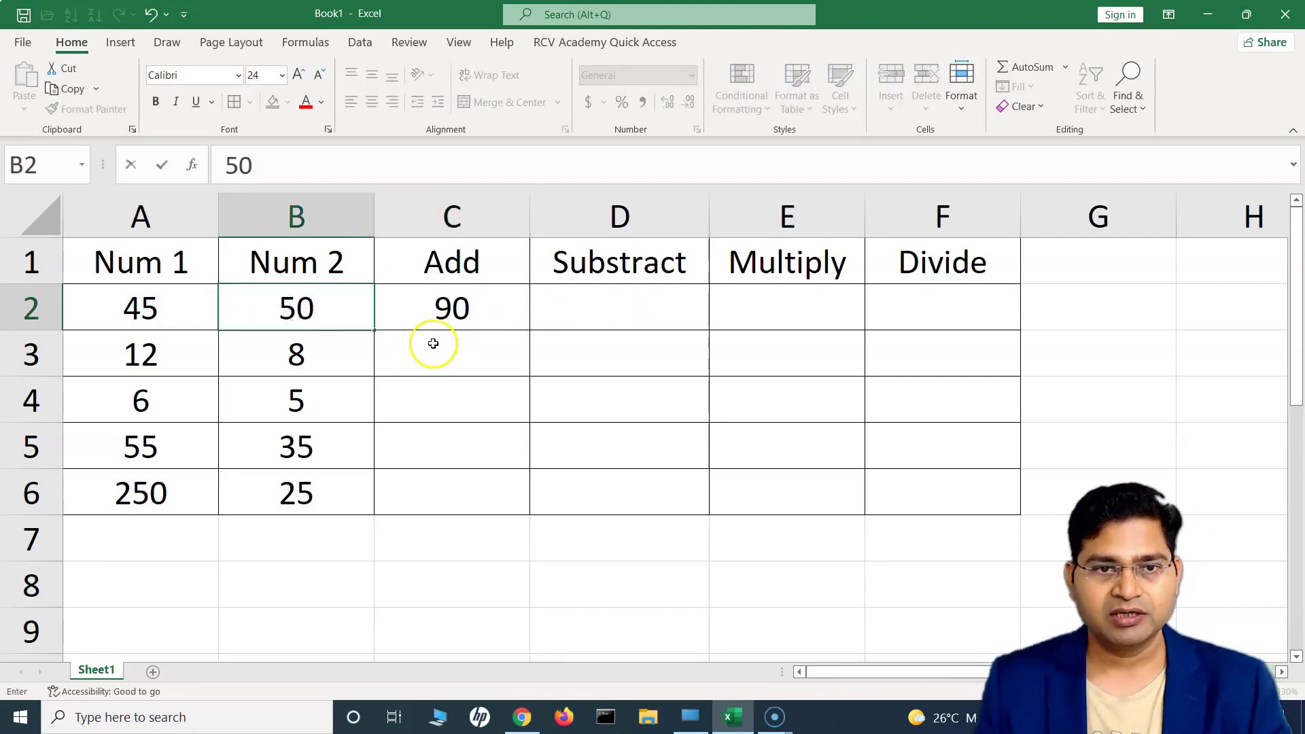
pyautogui.click(433, 343)
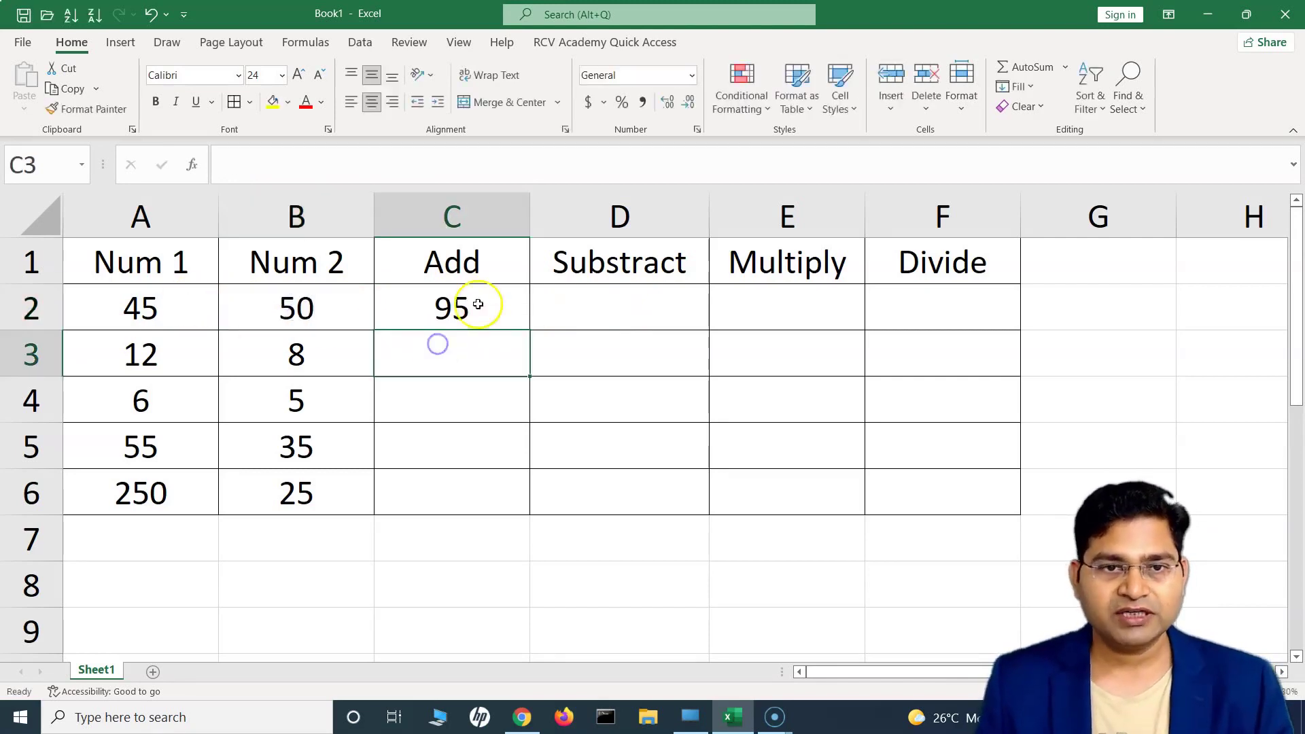
pyautogui.click(412, 302)
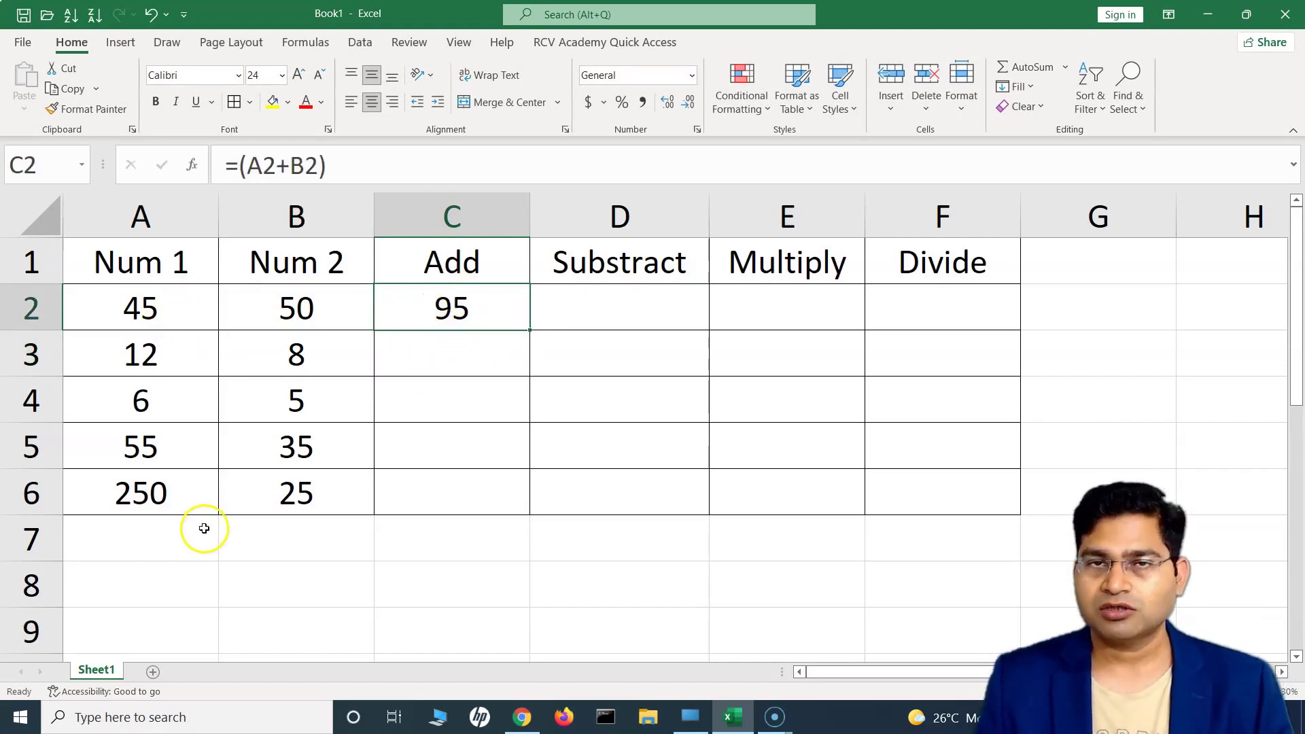
# Step: Total the Num 1 values in cell A7 with the formula =(A2+A3+A4+A5+A6)
pyautogui.moveTo(167, 310); pyautogui.dragTo(155, 491)
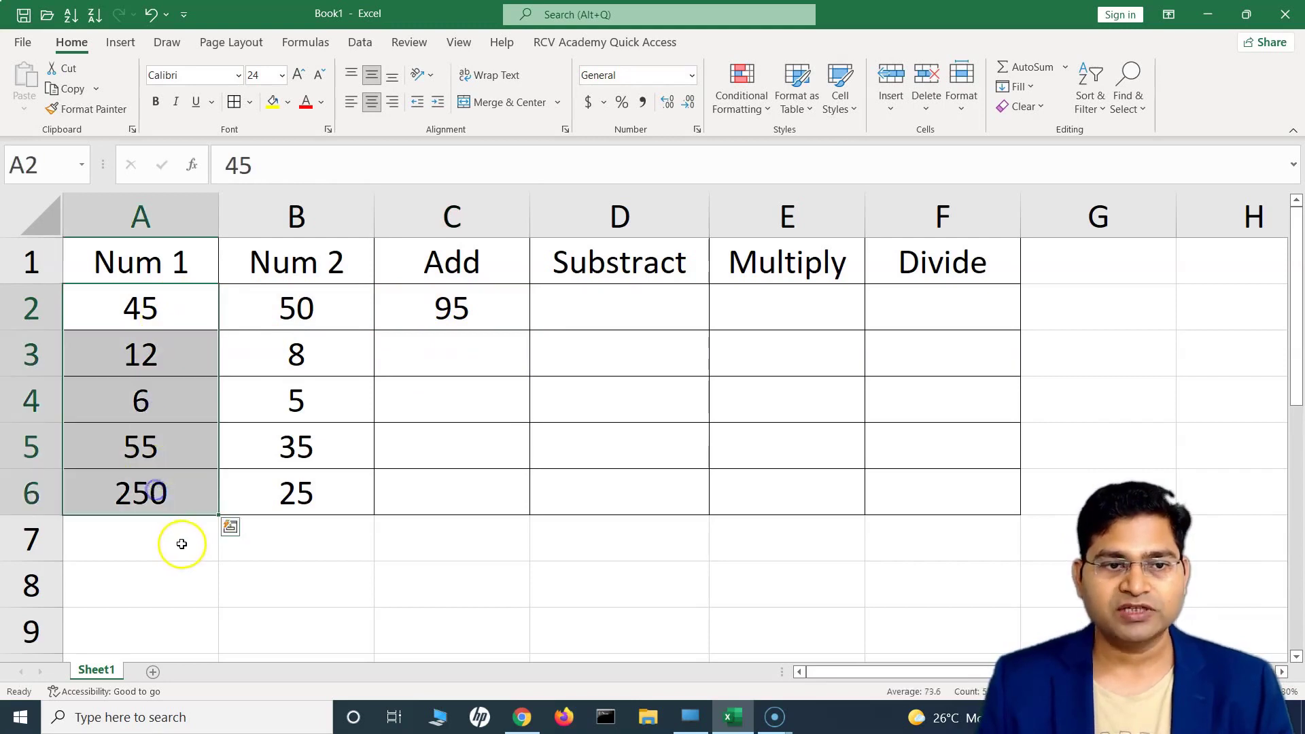
pyautogui.click(121, 551)
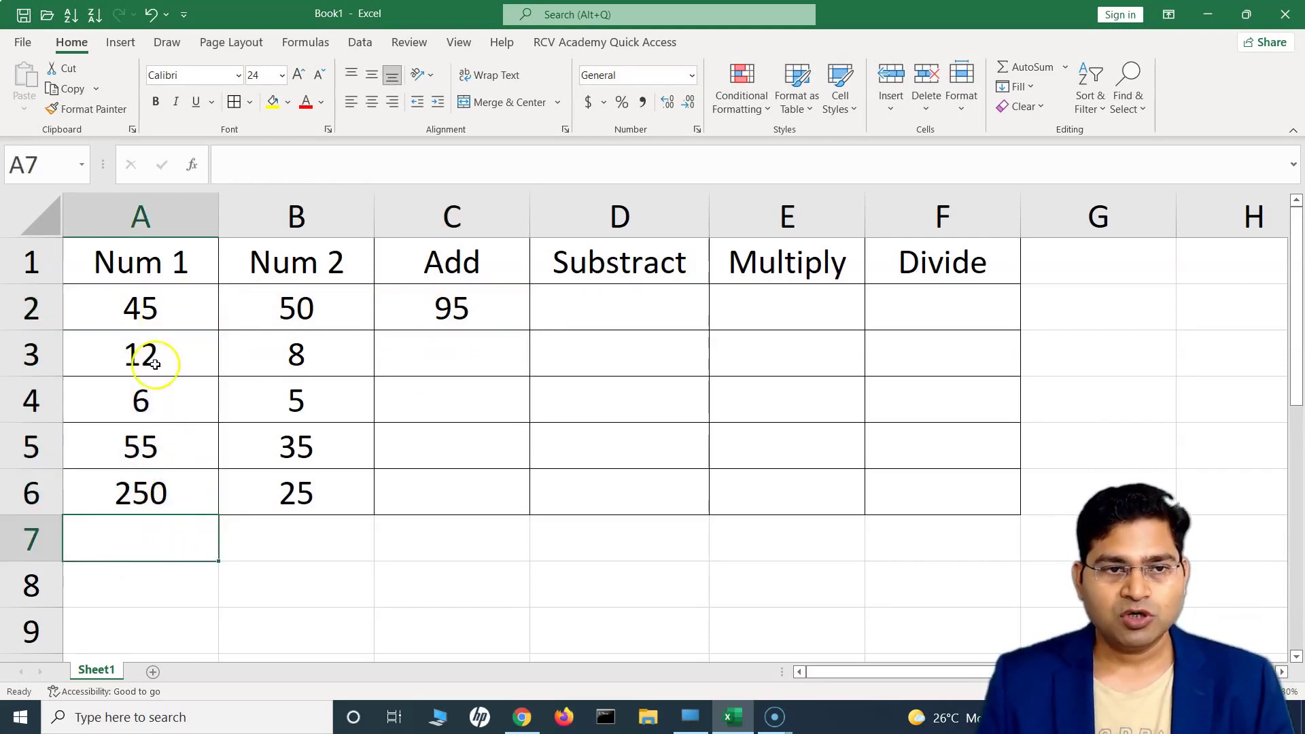
pyautogui.write('=')
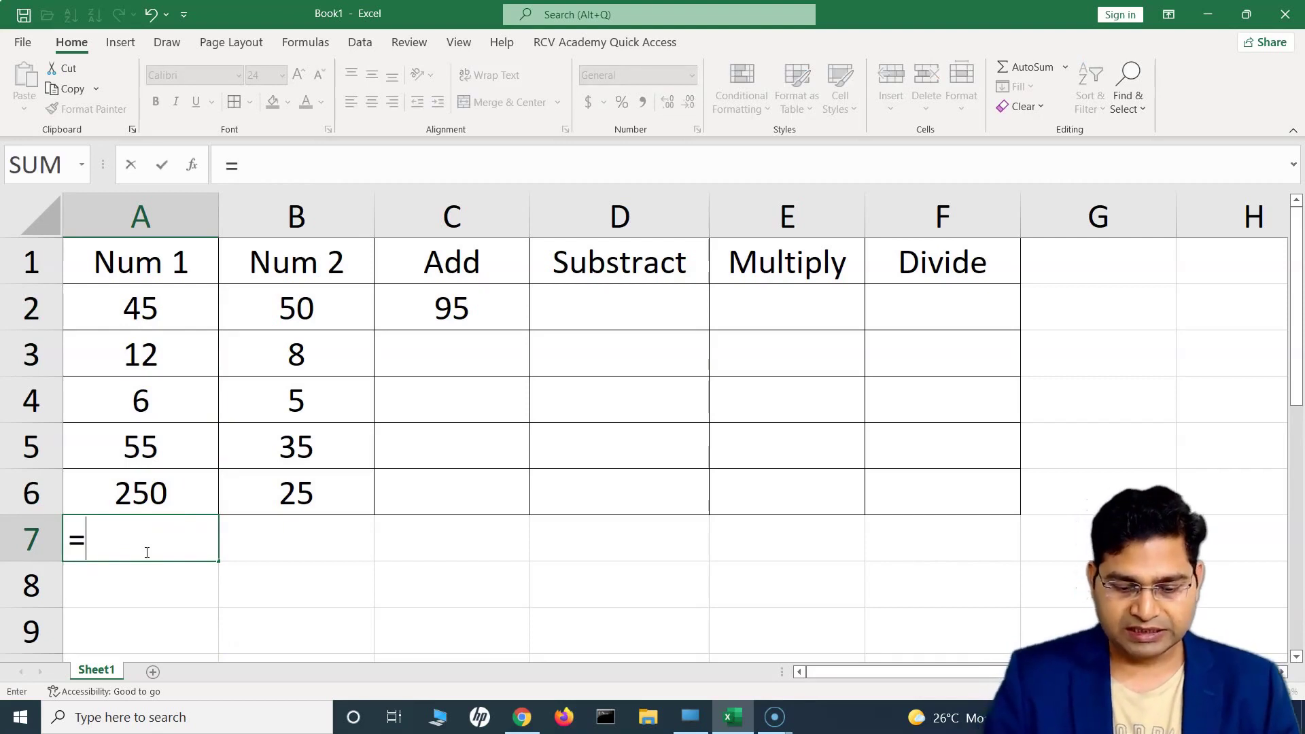
pyautogui.write('(')
pyautogui.click(139, 311)
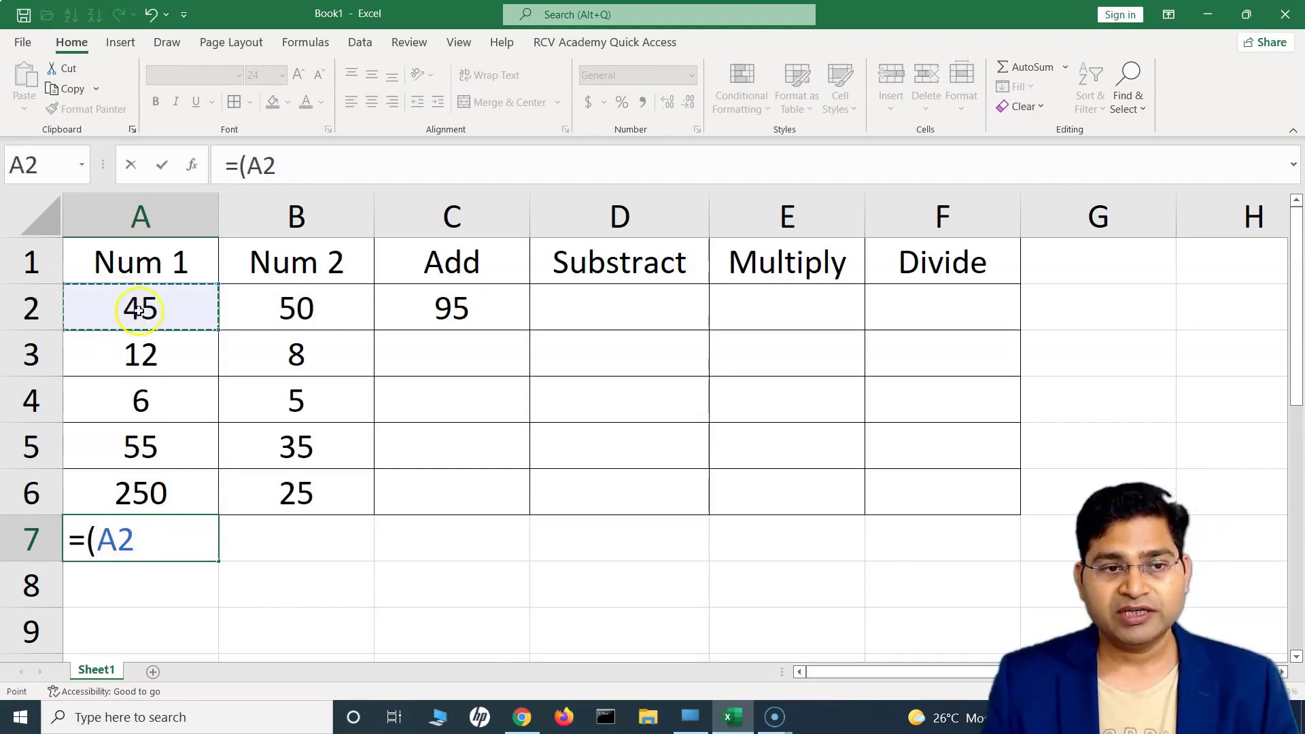
pyautogui.write('+')
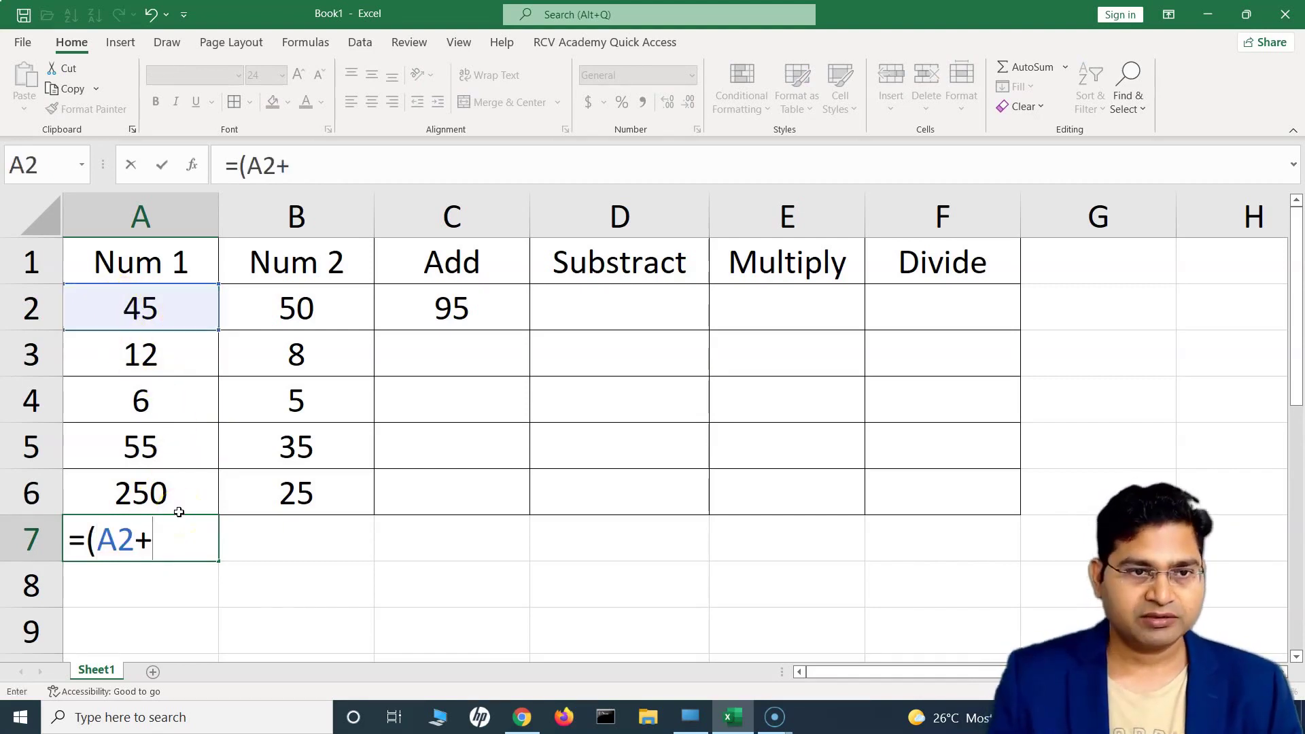
pyautogui.click(175, 369)
pyautogui.write('+')
pyautogui.click(175, 403)
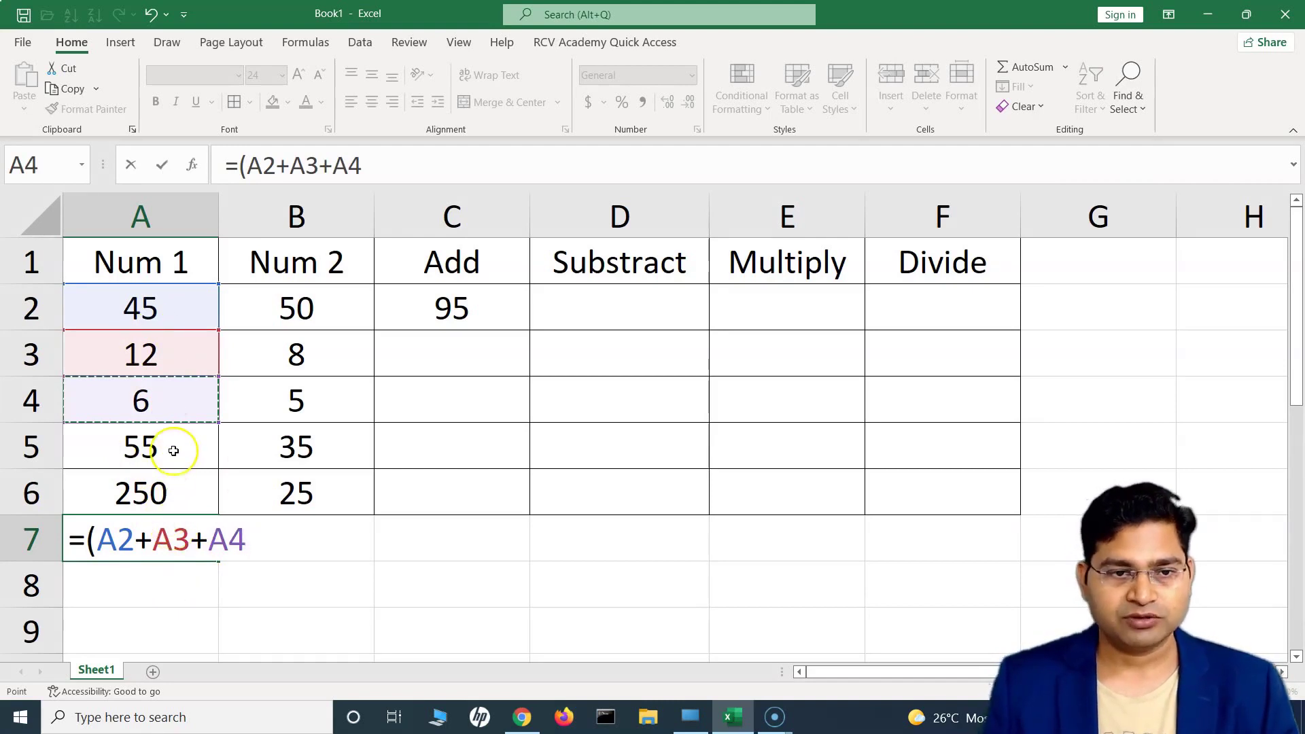
pyautogui.write('+')
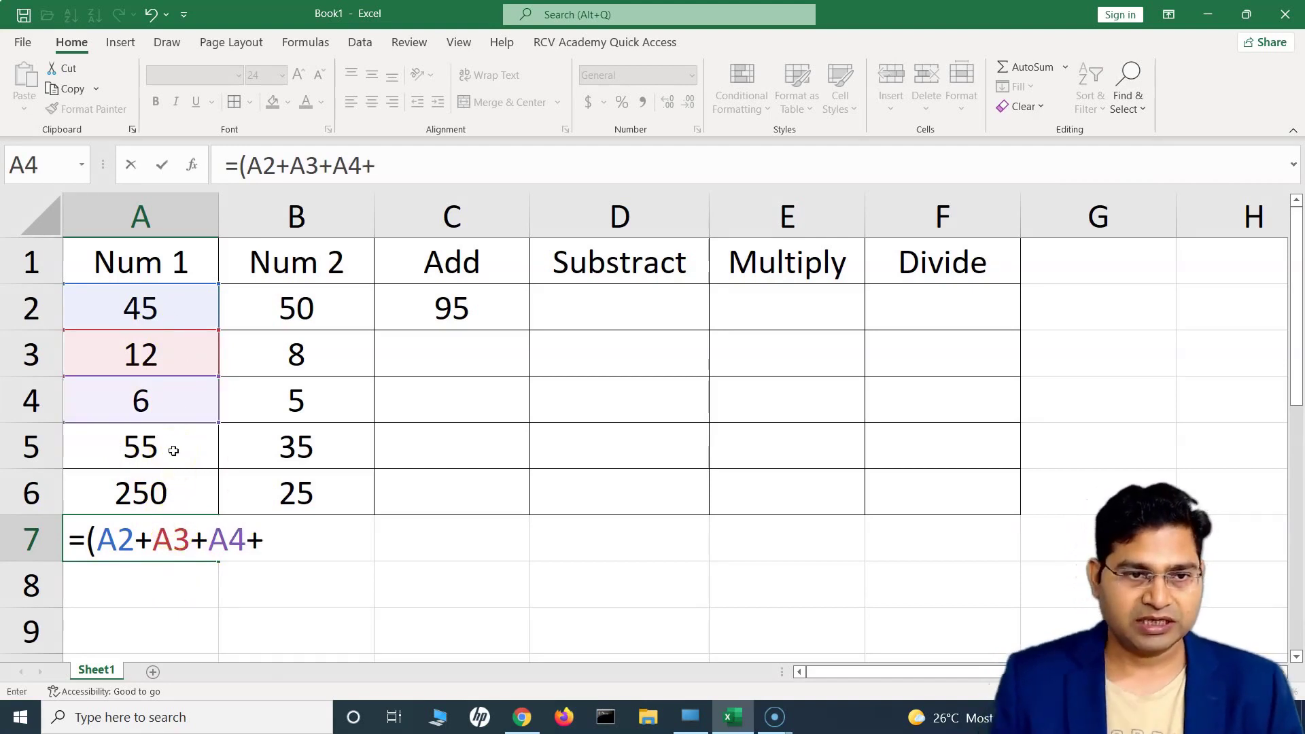
pyautogui.click(174, 450)
pyautogui.write('+')
pyautogui.click(180, 494)
pyautogui.press('Return')
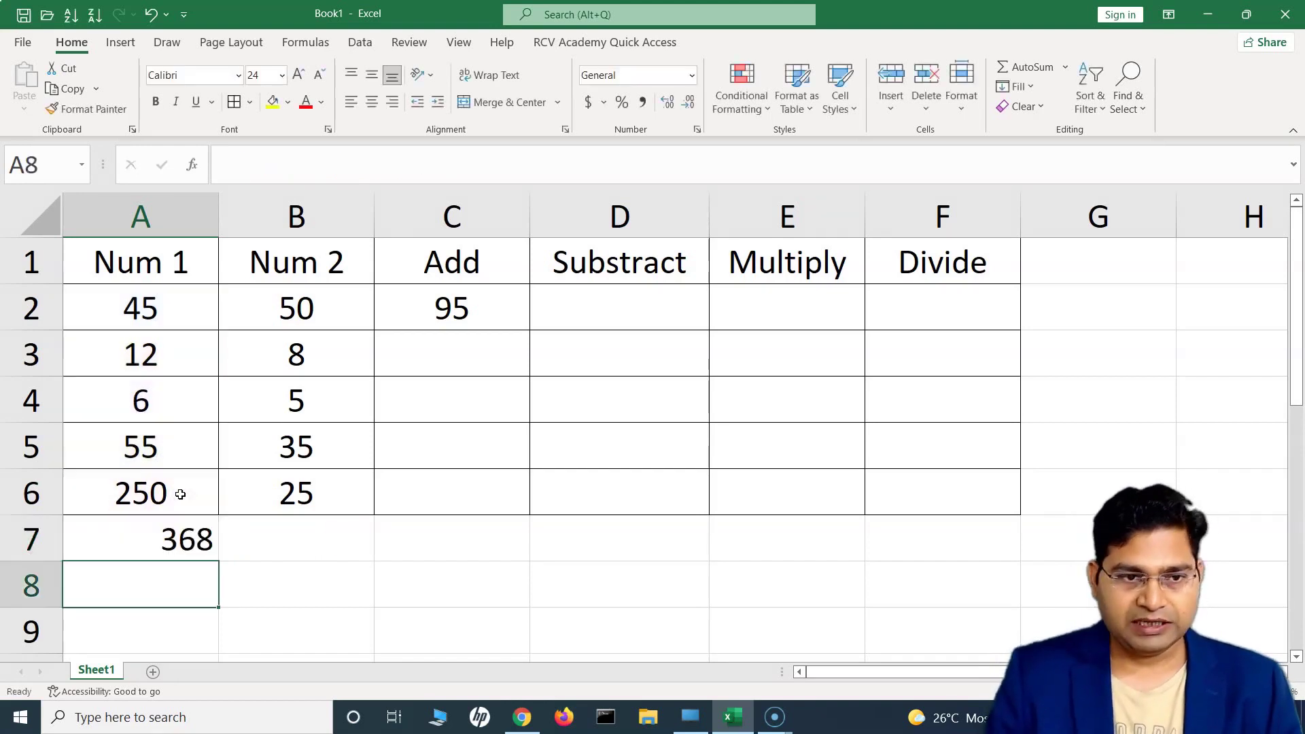
# Step: Replace the formula in A7 with =SUM(A2:A6) to total the Num 1 values, and reselect the cell to check it
pyautogui.click(187, 533)
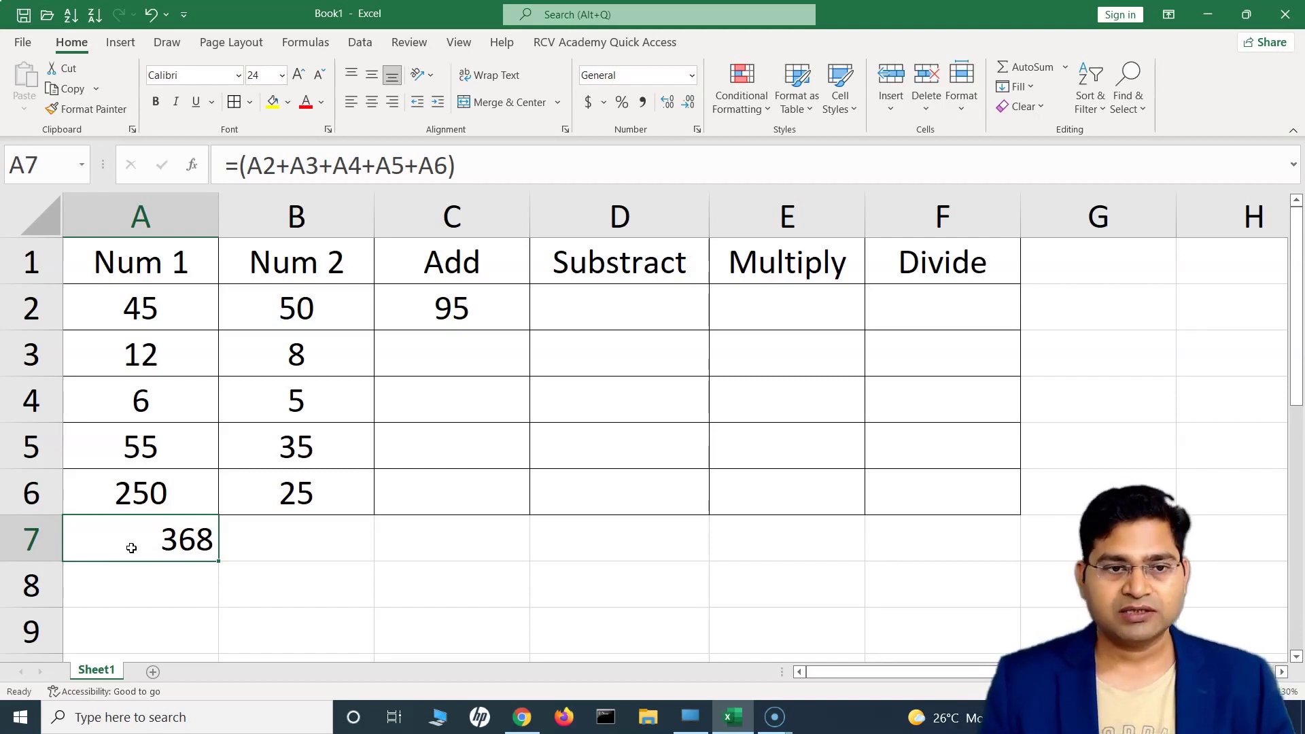
pyautogui.write('=')
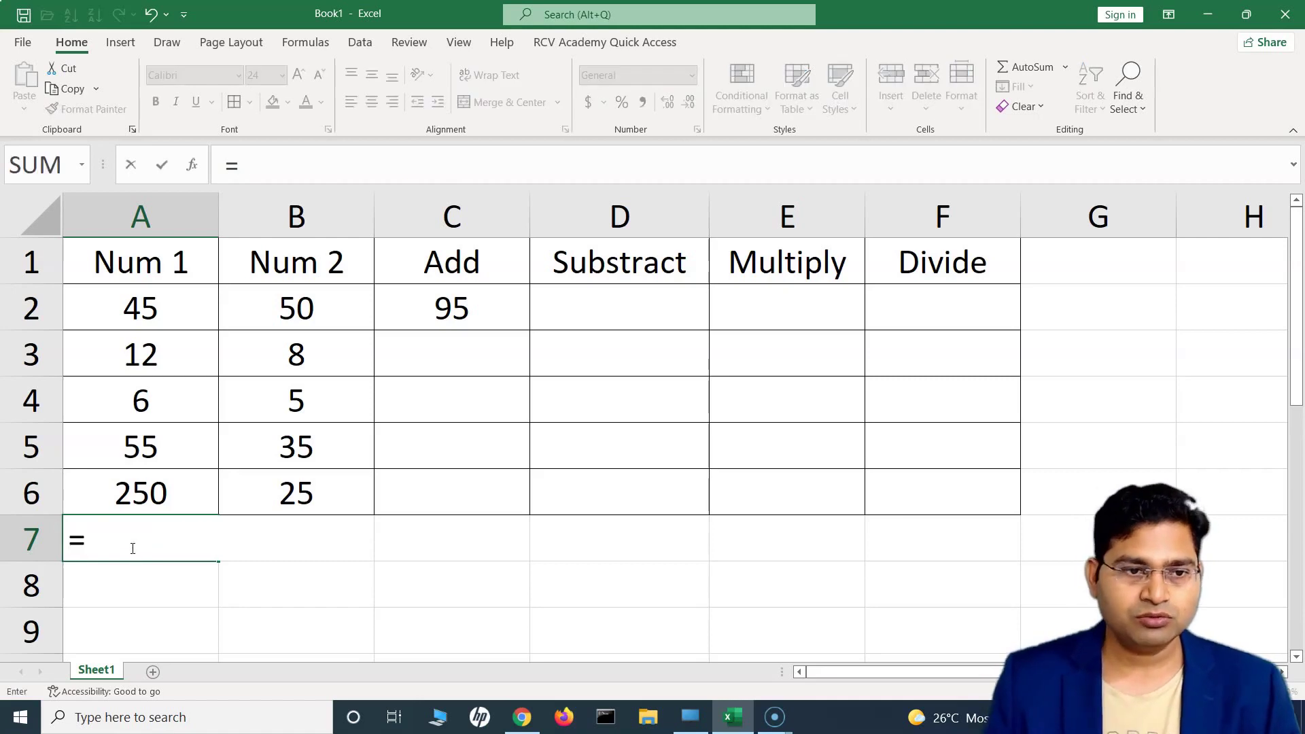
pyautogui.write('SUM')
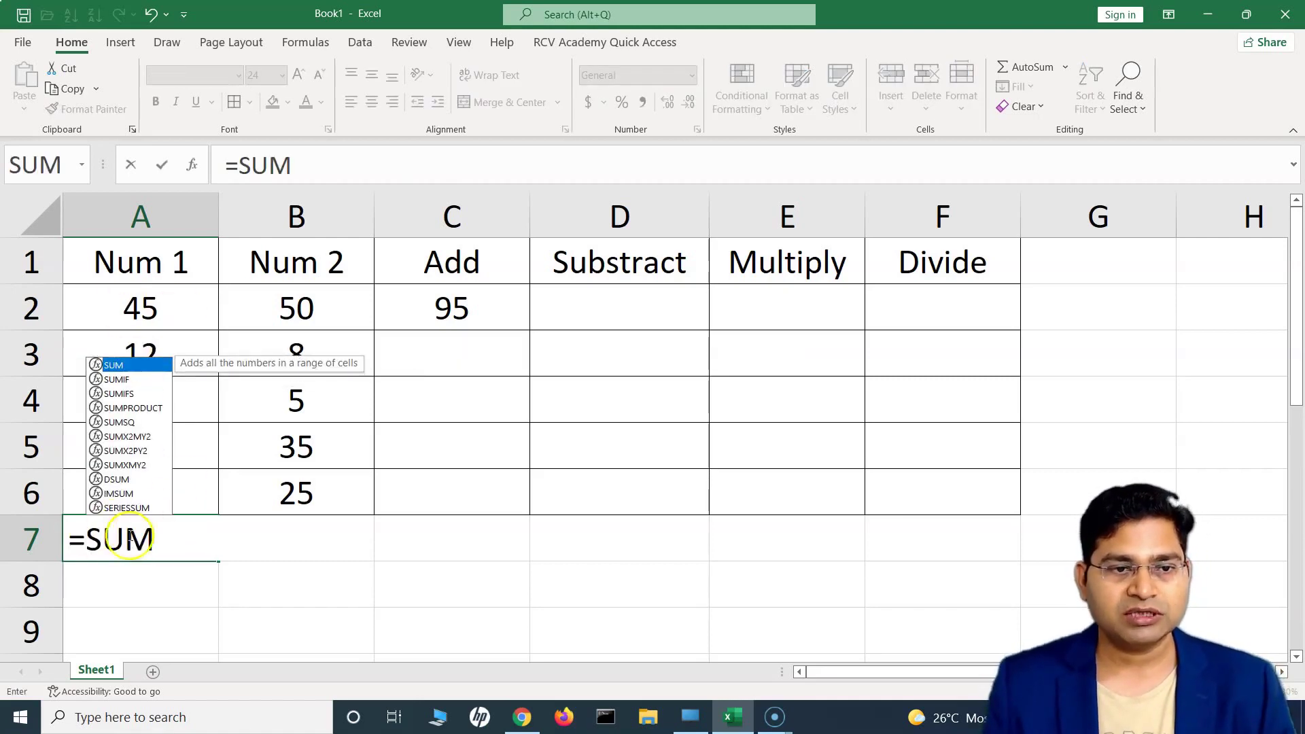
pyautogui.write('(')
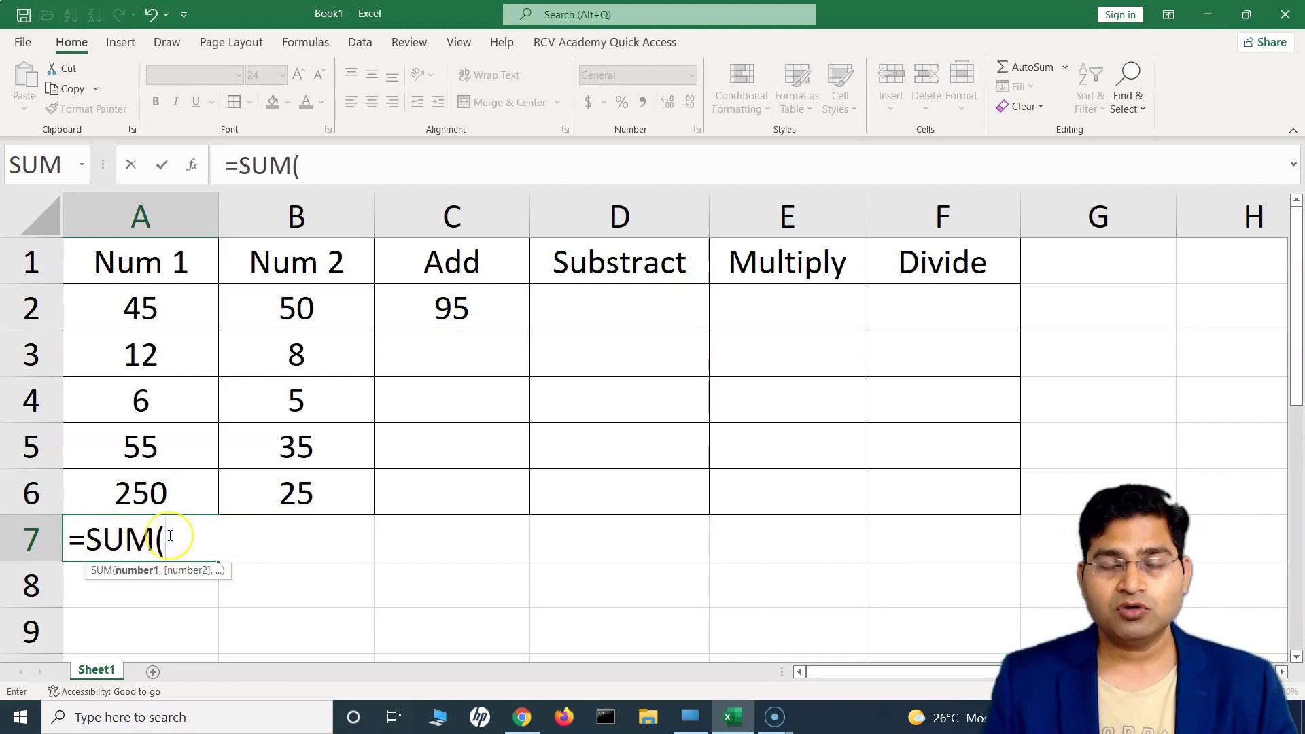
pyautogui.click(174, 303)
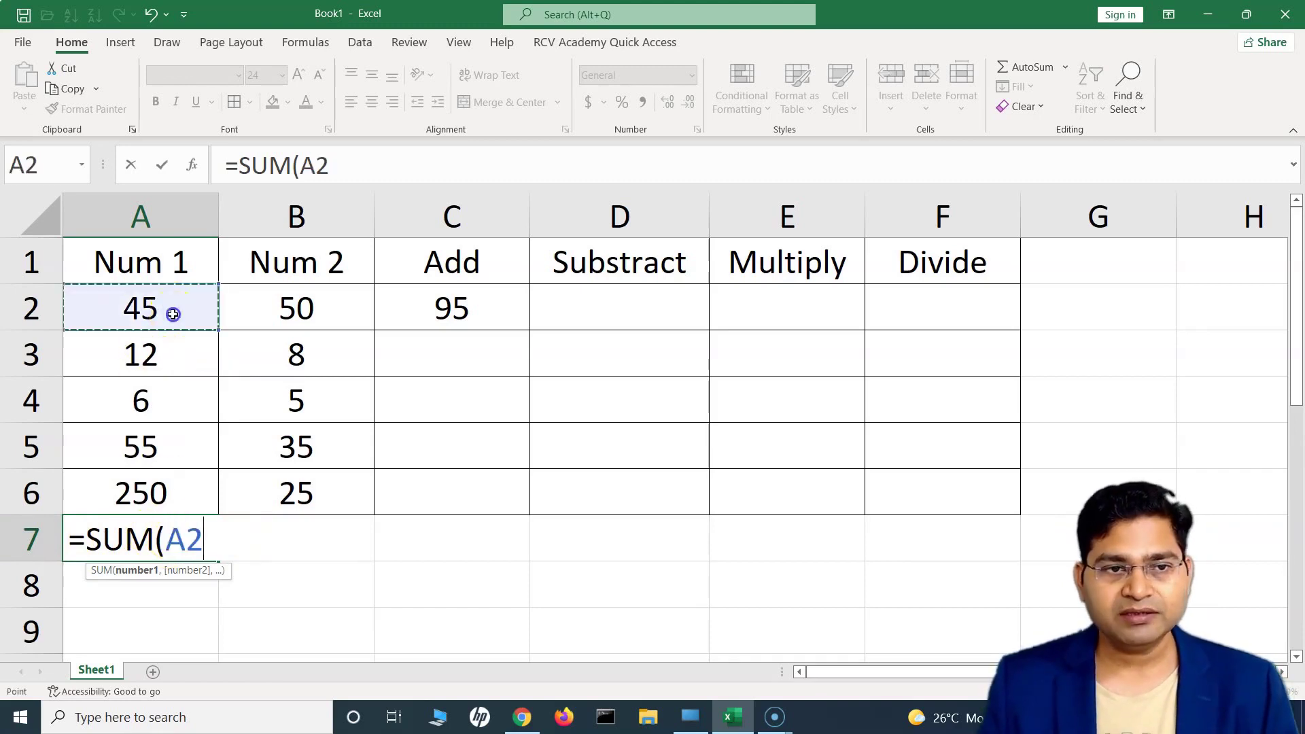
pyautogui.moveTo(173, 322); pyautogui.dragTo(177, 488)
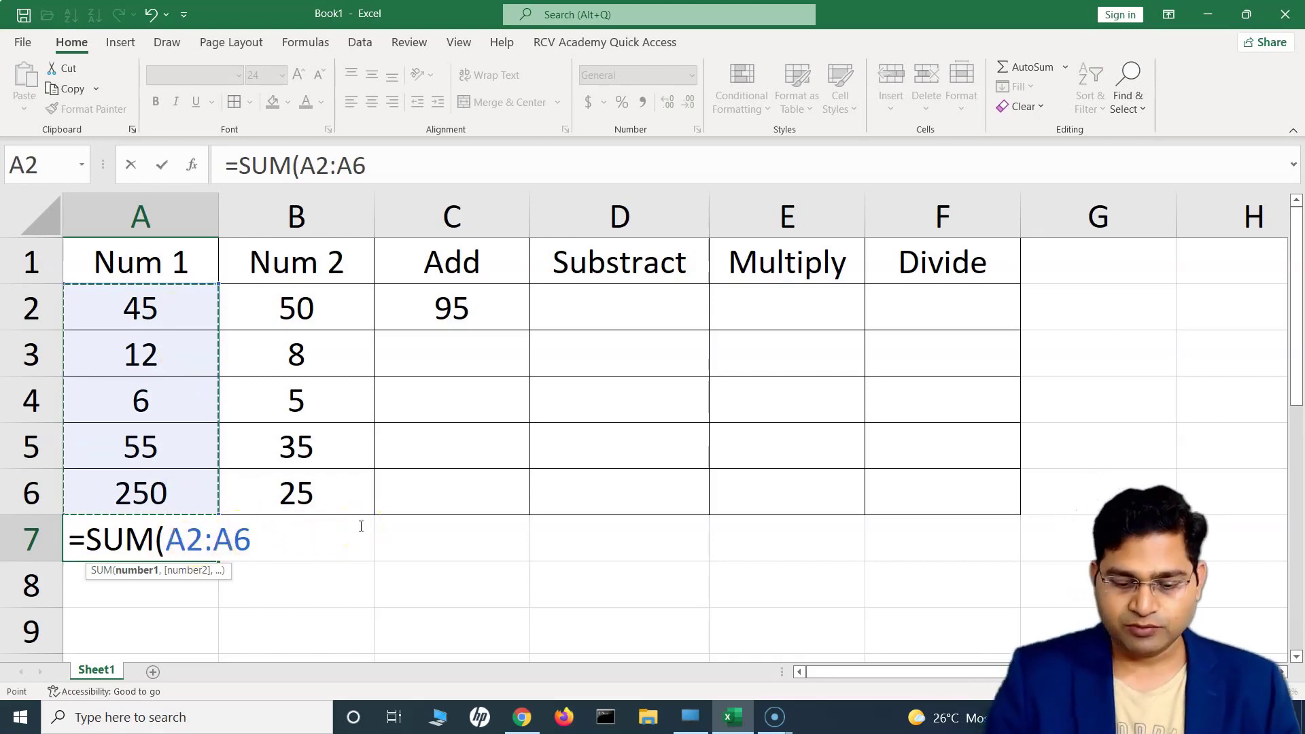
pyautogui.write(')')
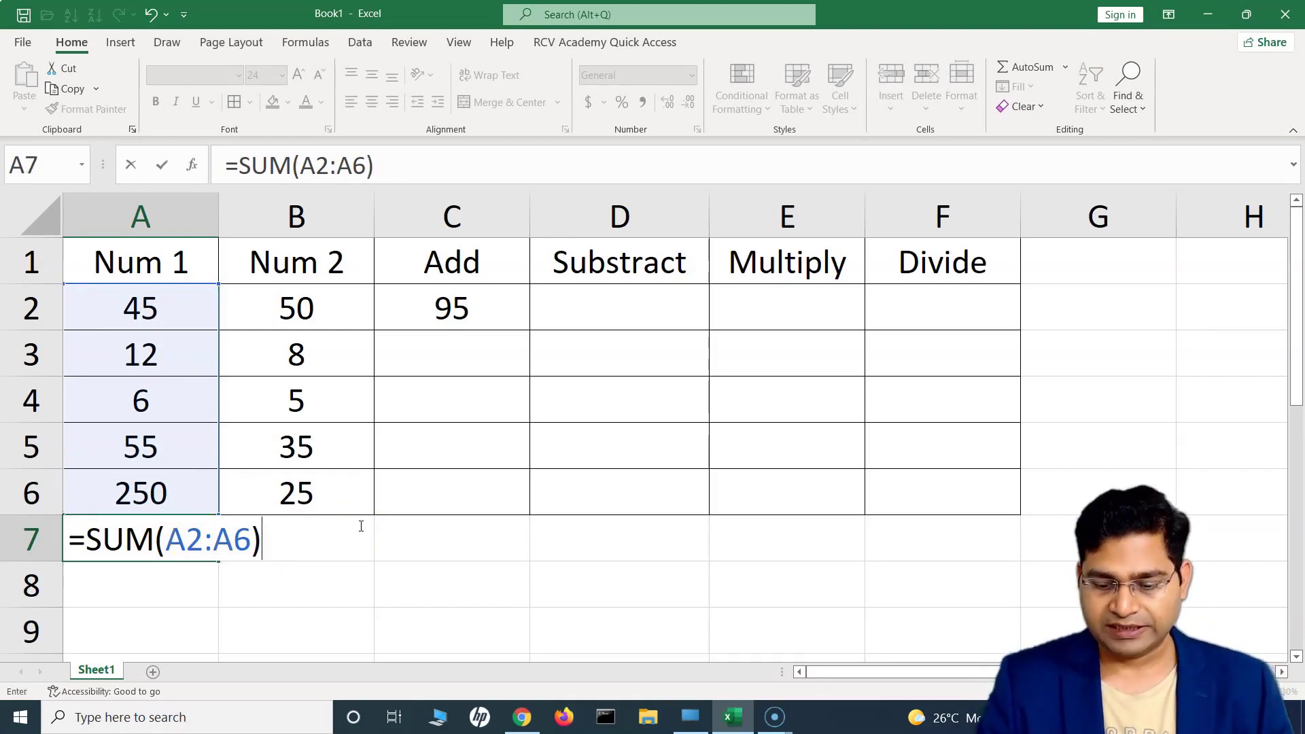
pyautogui.press('Return')
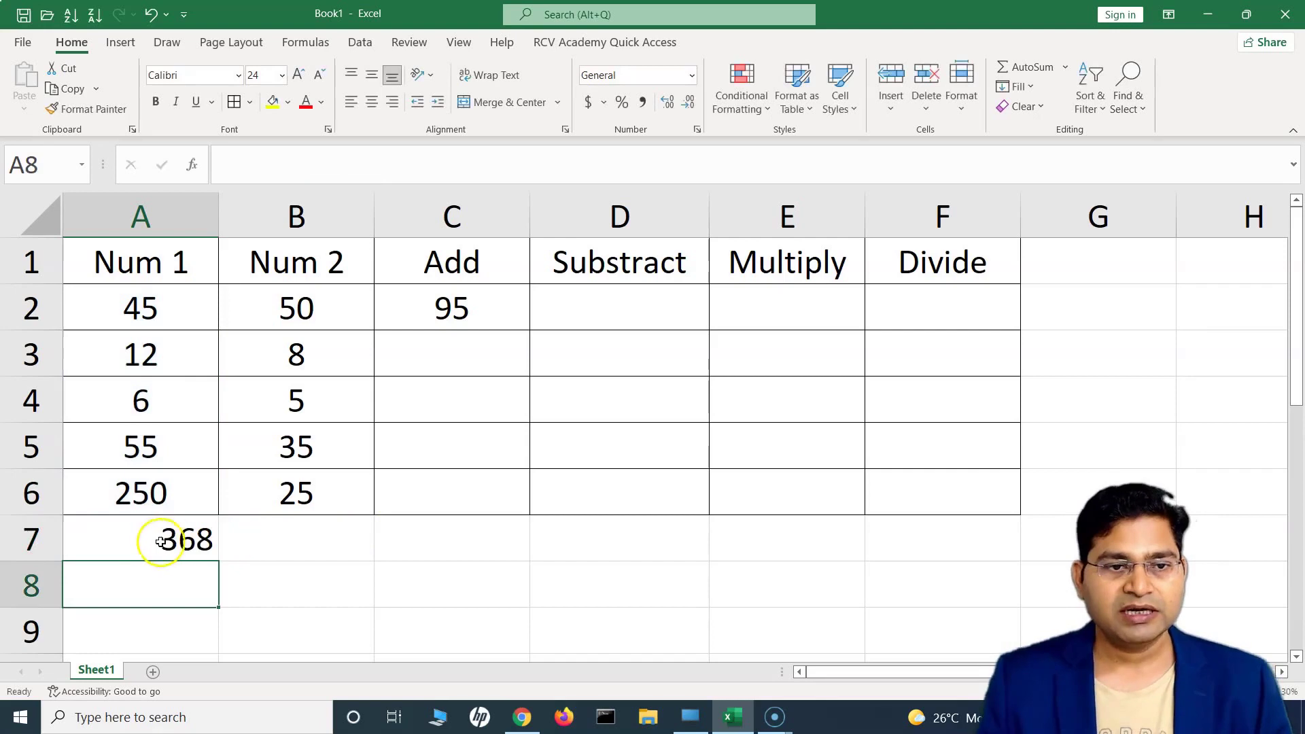
pyautogui.click(134, 538)
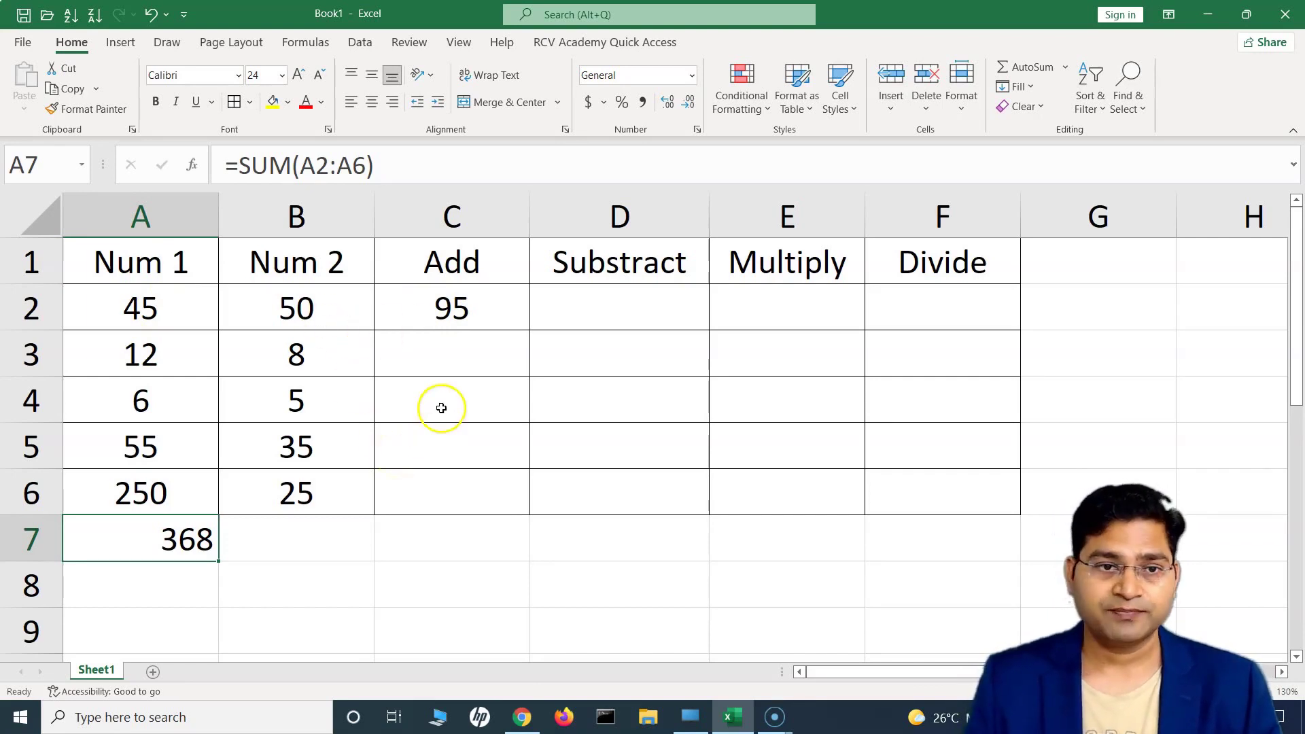
# Step: Copy the addition formula from C2 into cells C3 to C6
pyautogui.click(479, 299)
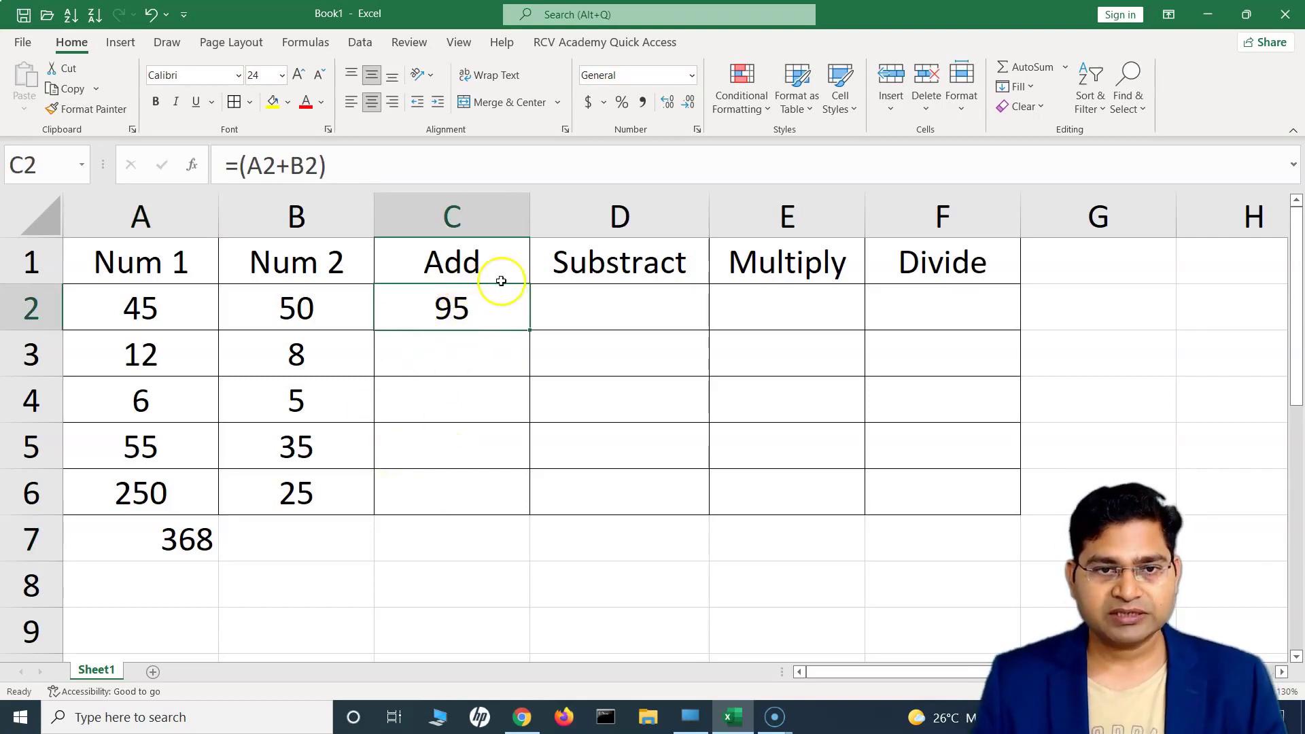
pyautogui.hotkey('ctrl', 'c')
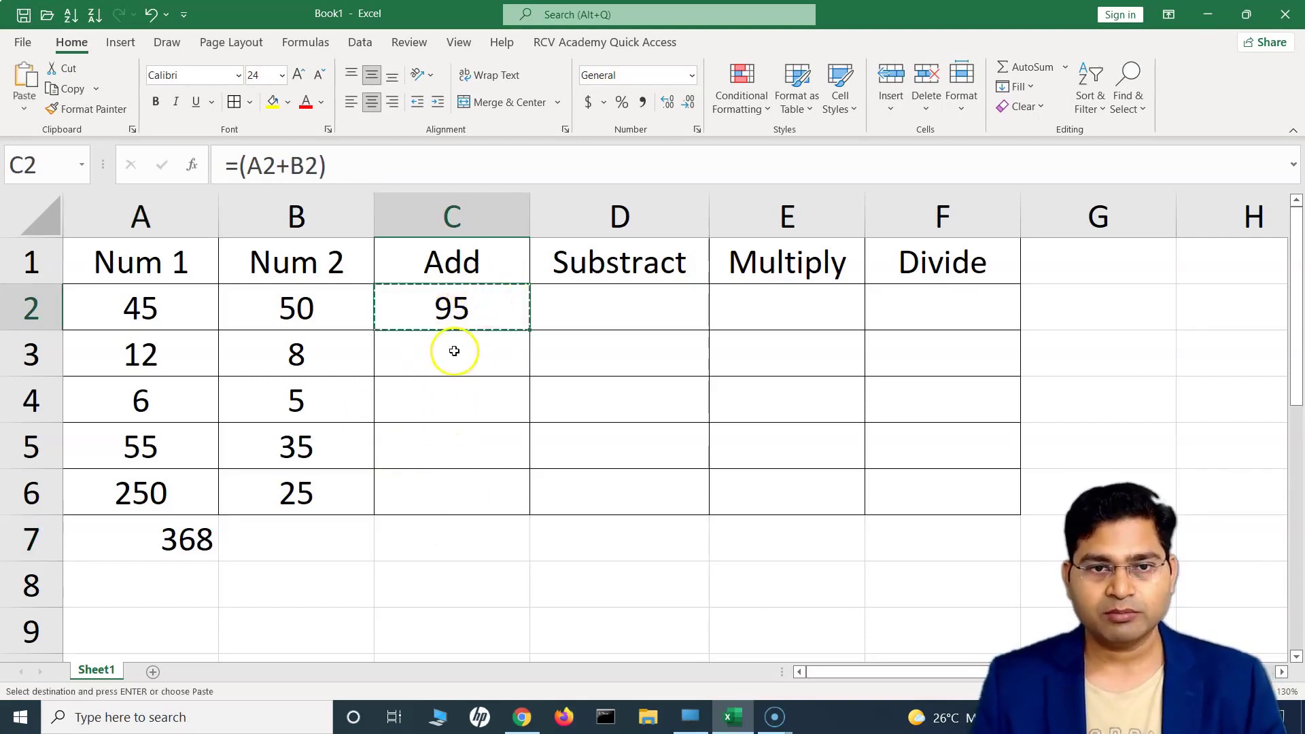
pyautogui.moveTo(455, 350); pyautogui.dragTo(468, 483)
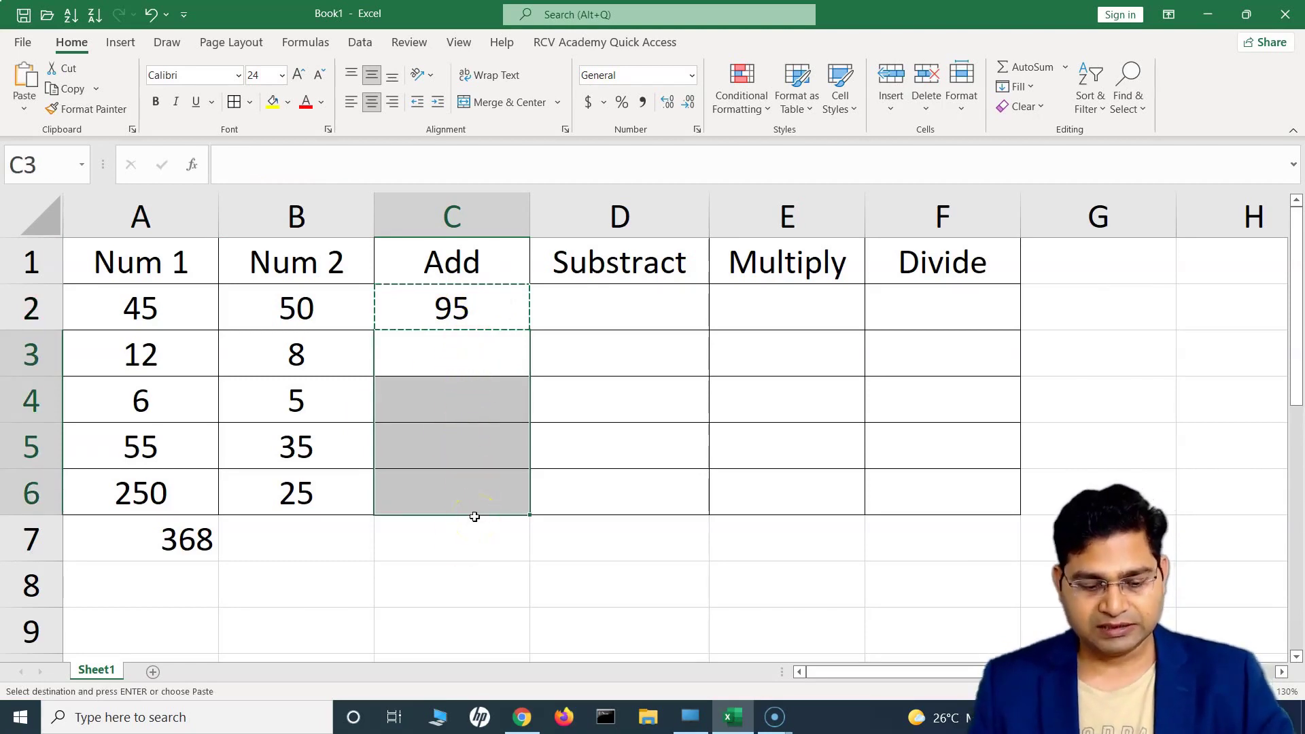
pyautogui.hotkey('ctrl', 'v')
# Step: Check the copied addition formulas in C3 and C4, comparing C4 with its source cells A4 and B4
pyautogui.click(466, 352)
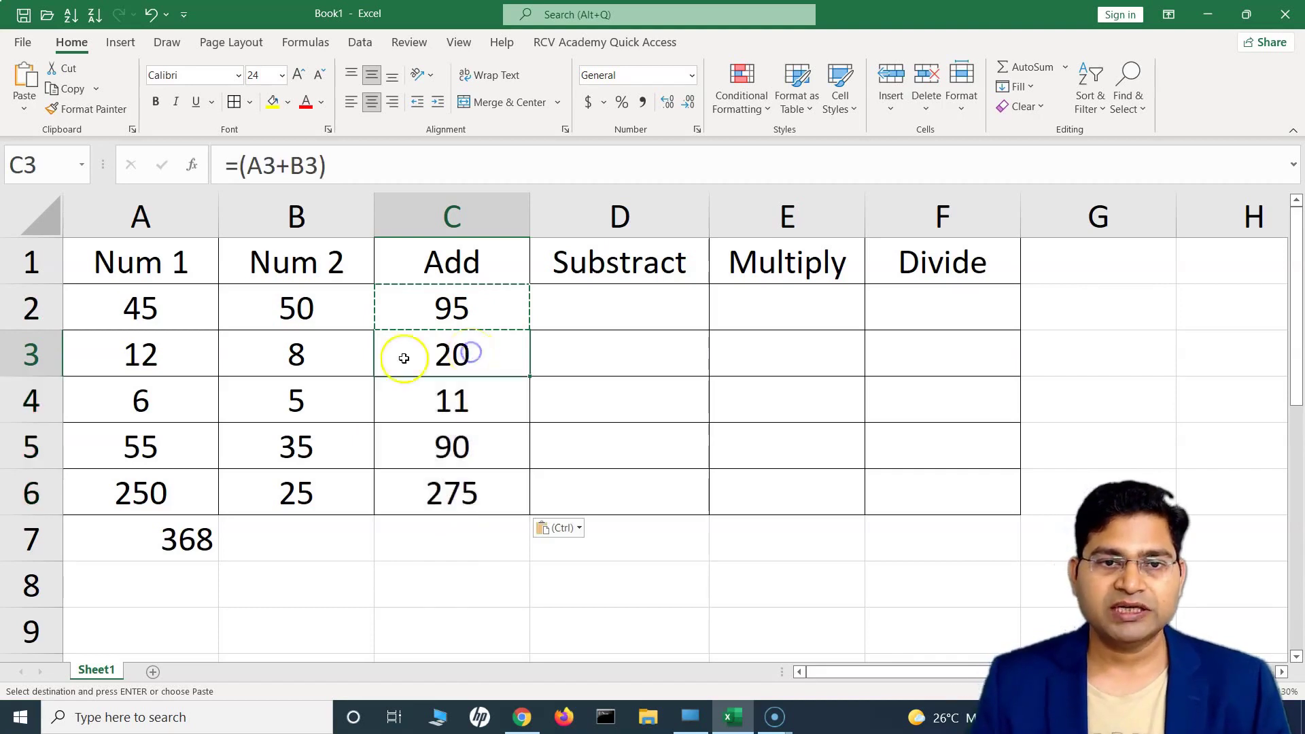
pyautogui.click(475, 394)
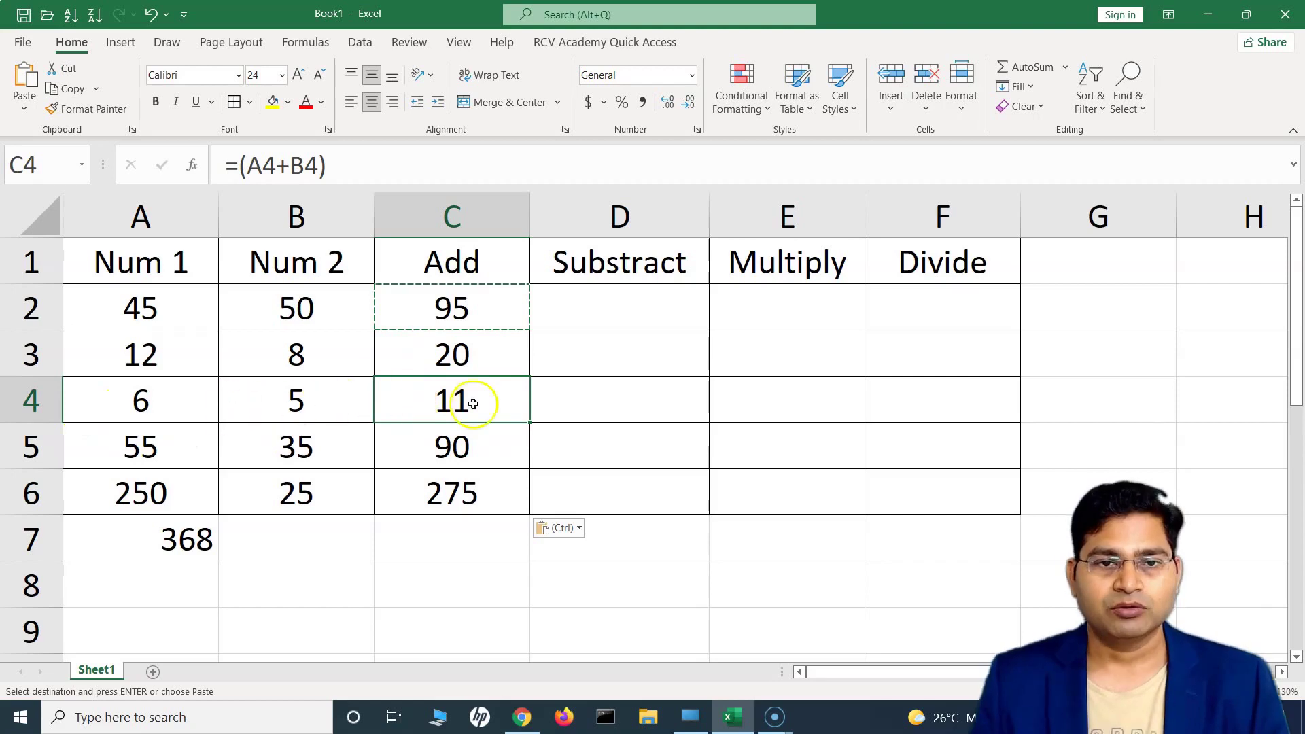
pyautogui.click(160, 404)
pyautogui.click(307, 409)
pyautogui.click(447, 399)
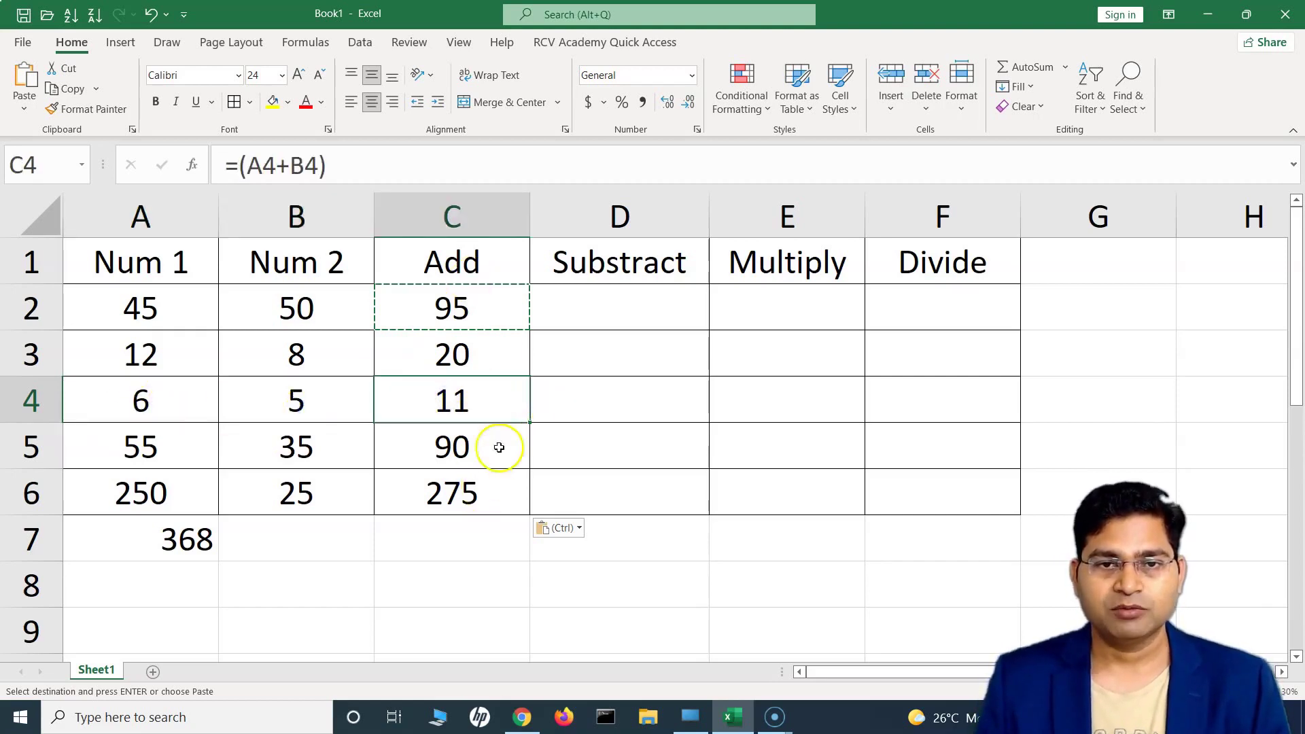
# Step: Subtract Num 2 from Num 1 in cell D2 with the formula =(A2-B2)
pyautogui.click(616, 307)
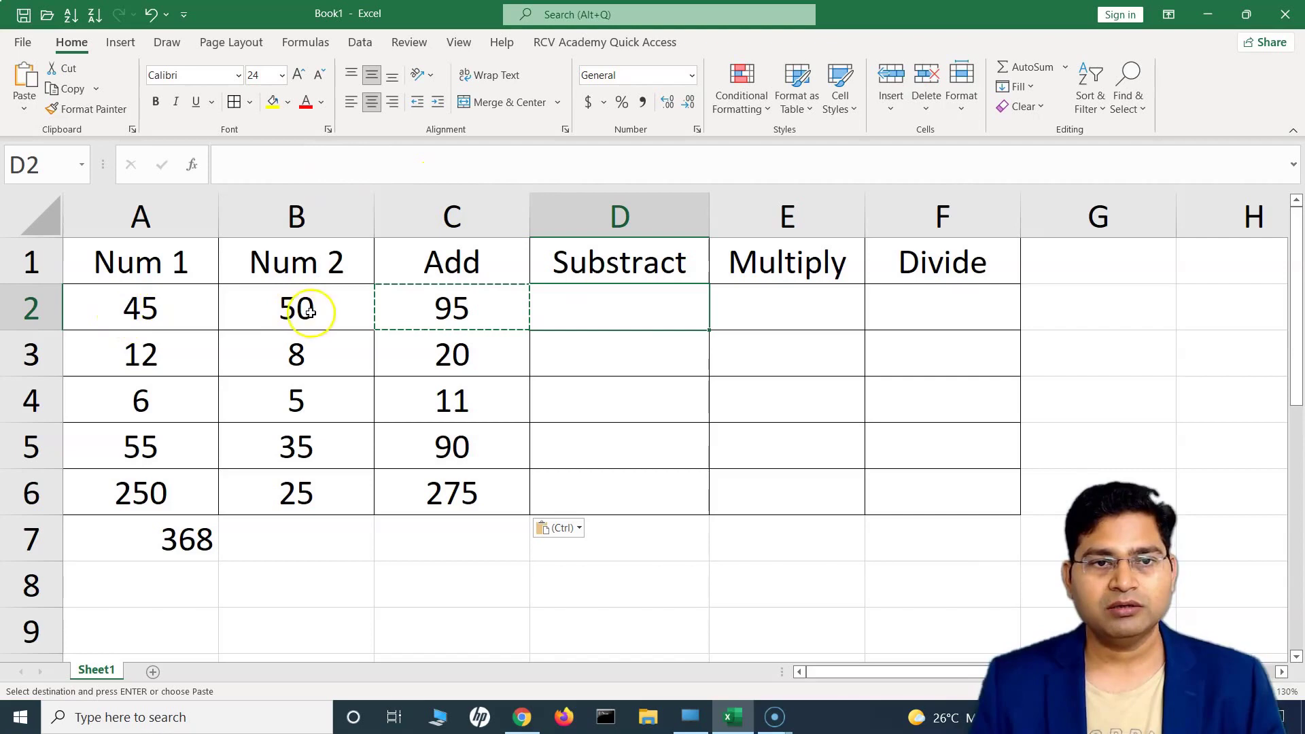
pyautogui.click(630, 306)
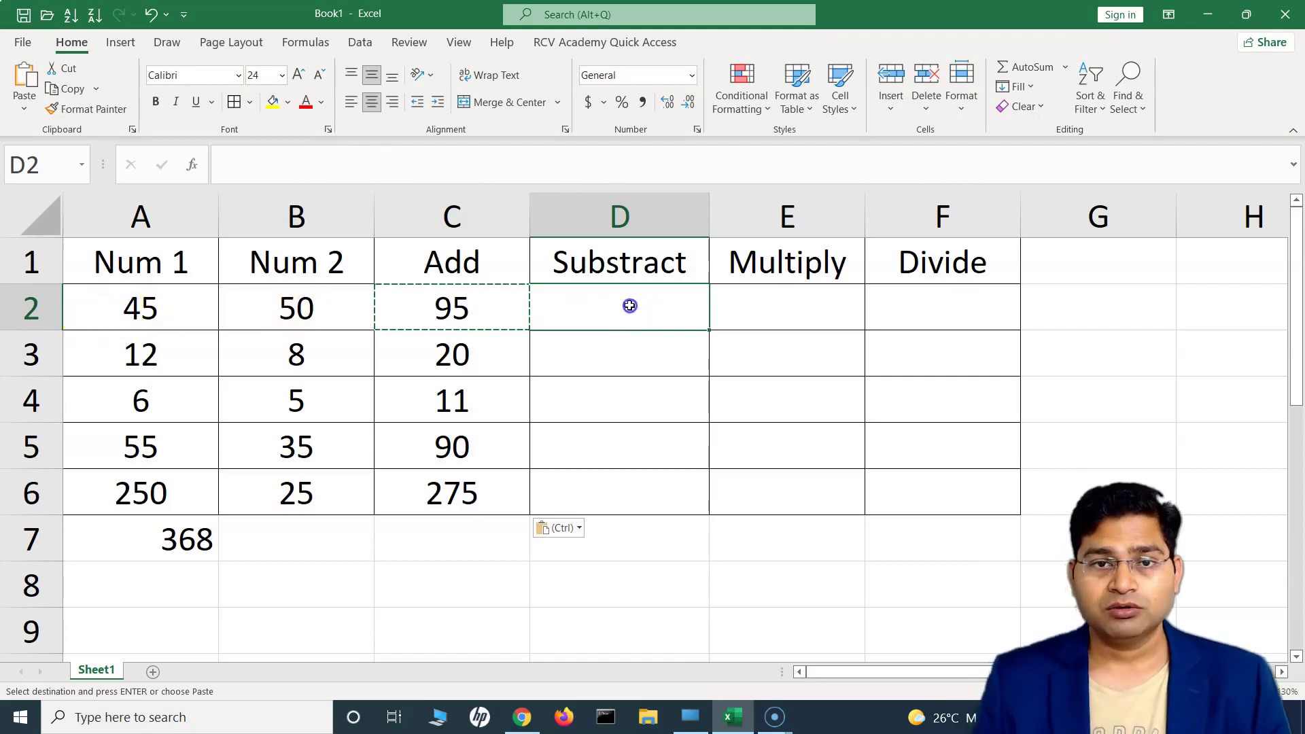
pyautogui.write('=(')
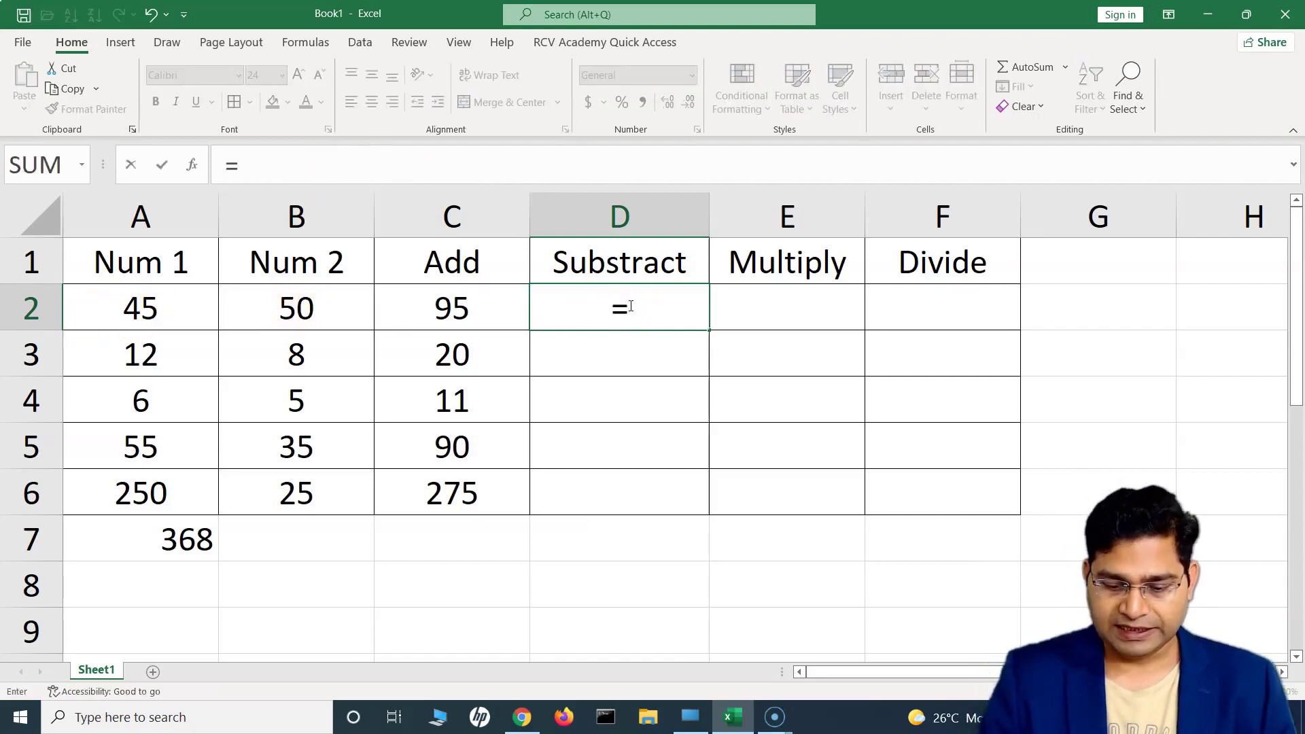
pyautogui.click(176, 311)
pyautogui.write('-')
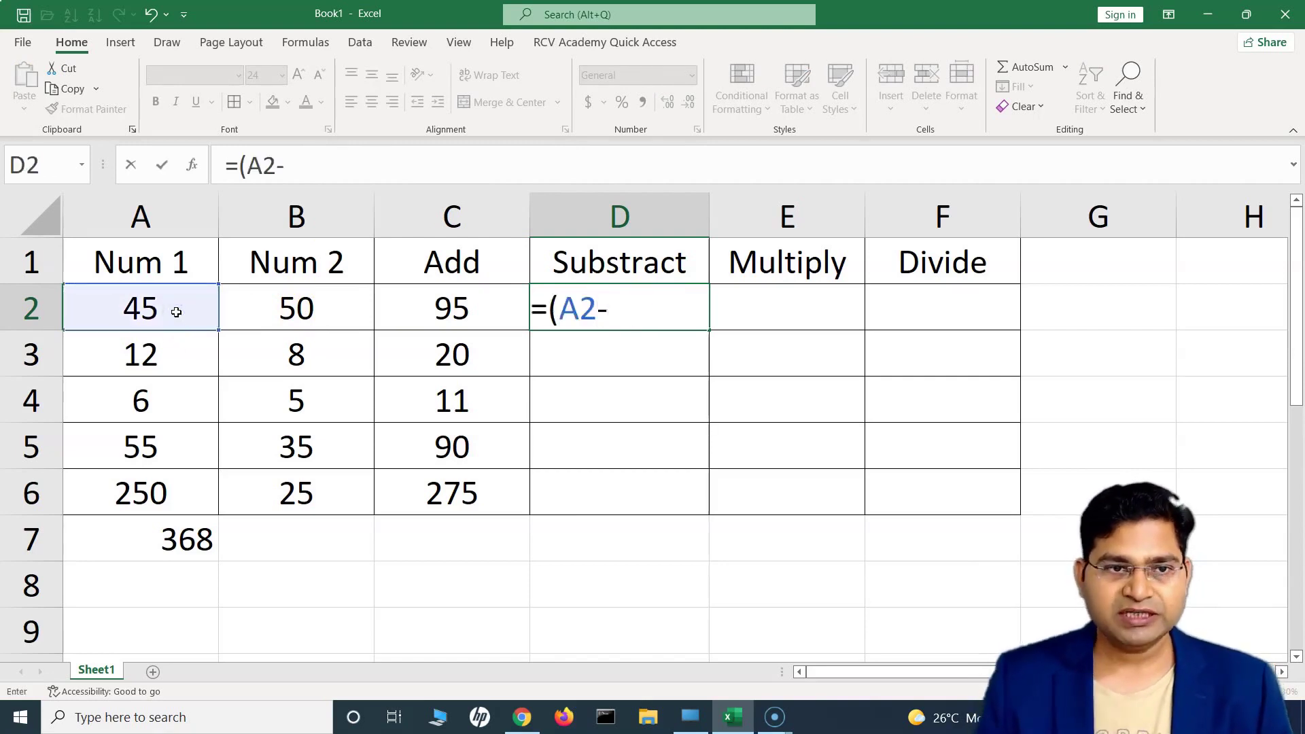
pyautogui.click(293, 309)
pyautogui.write(')')
pyautogui.press('Return')
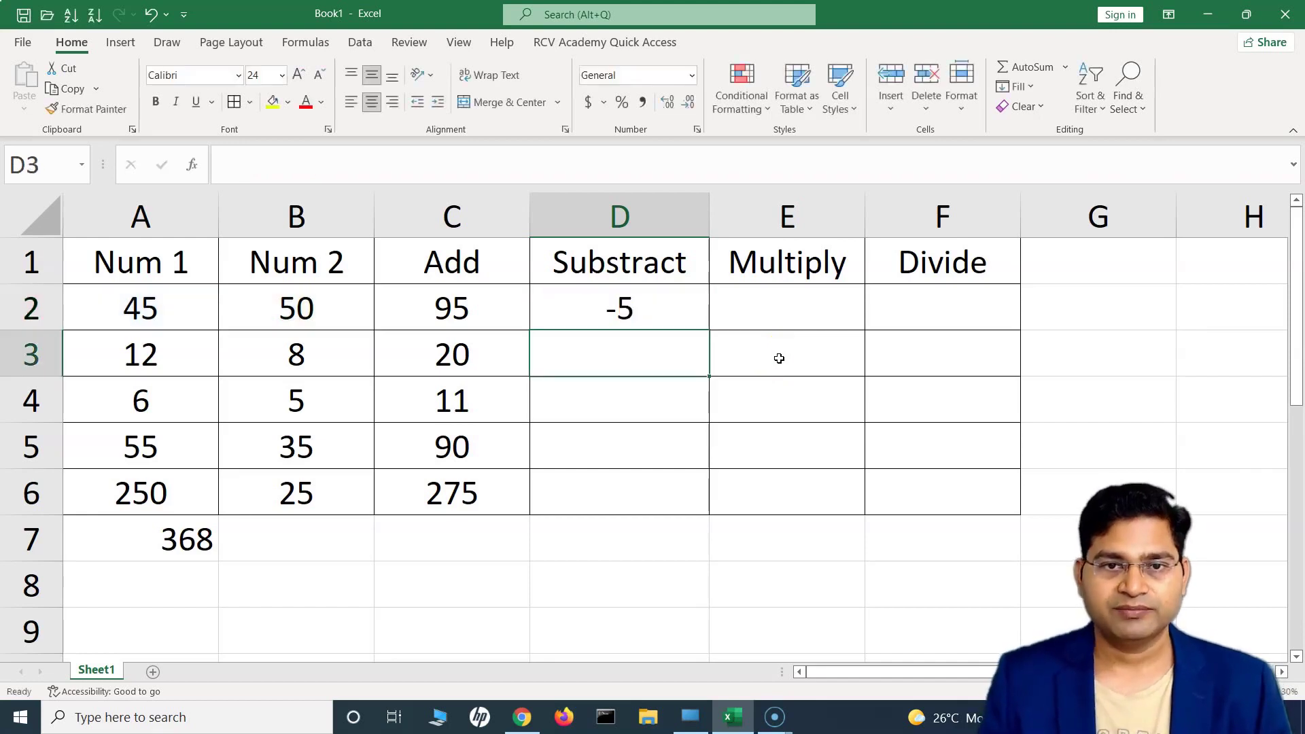
# Step: Fill the subtraction formula from D2 down to D6 and check the copied formulas, comparing D6 with A6 and B6
pyautogui.click(656, 309)
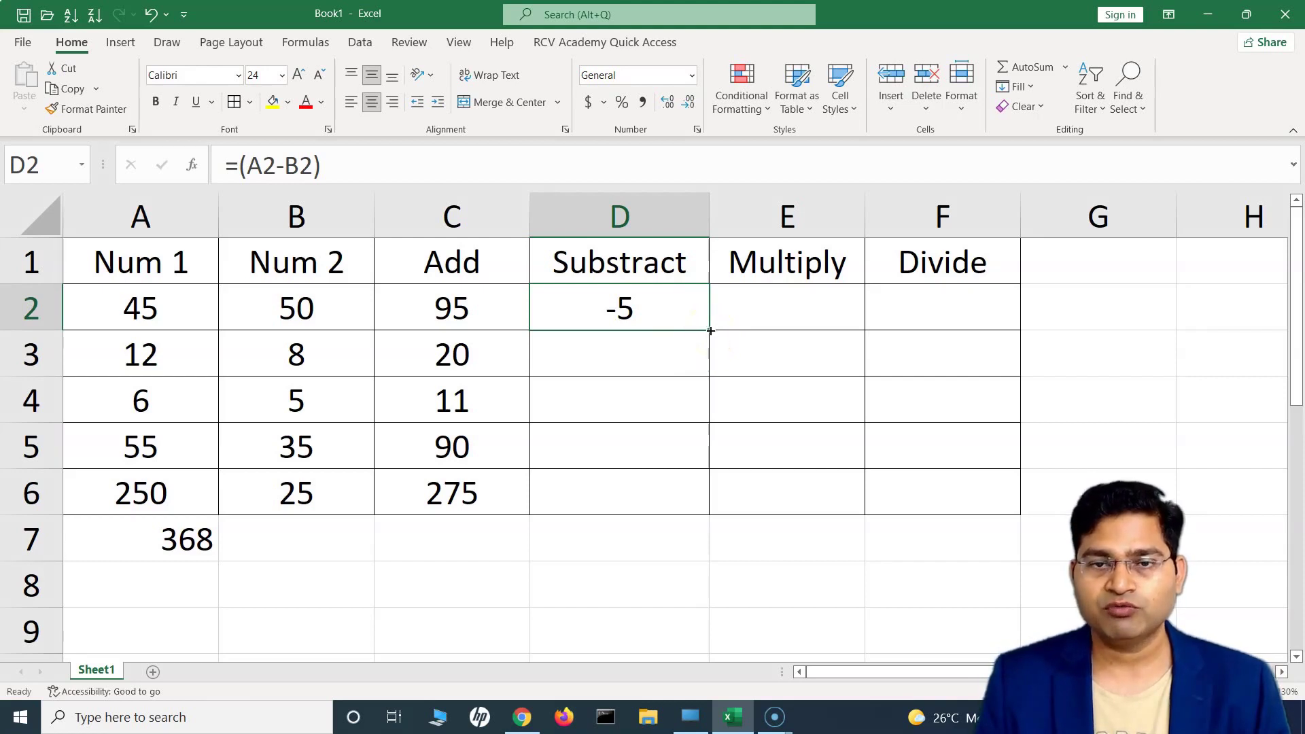
pyautogui.moveTo(710, 331); pyautogui.dragTo(710, 503)
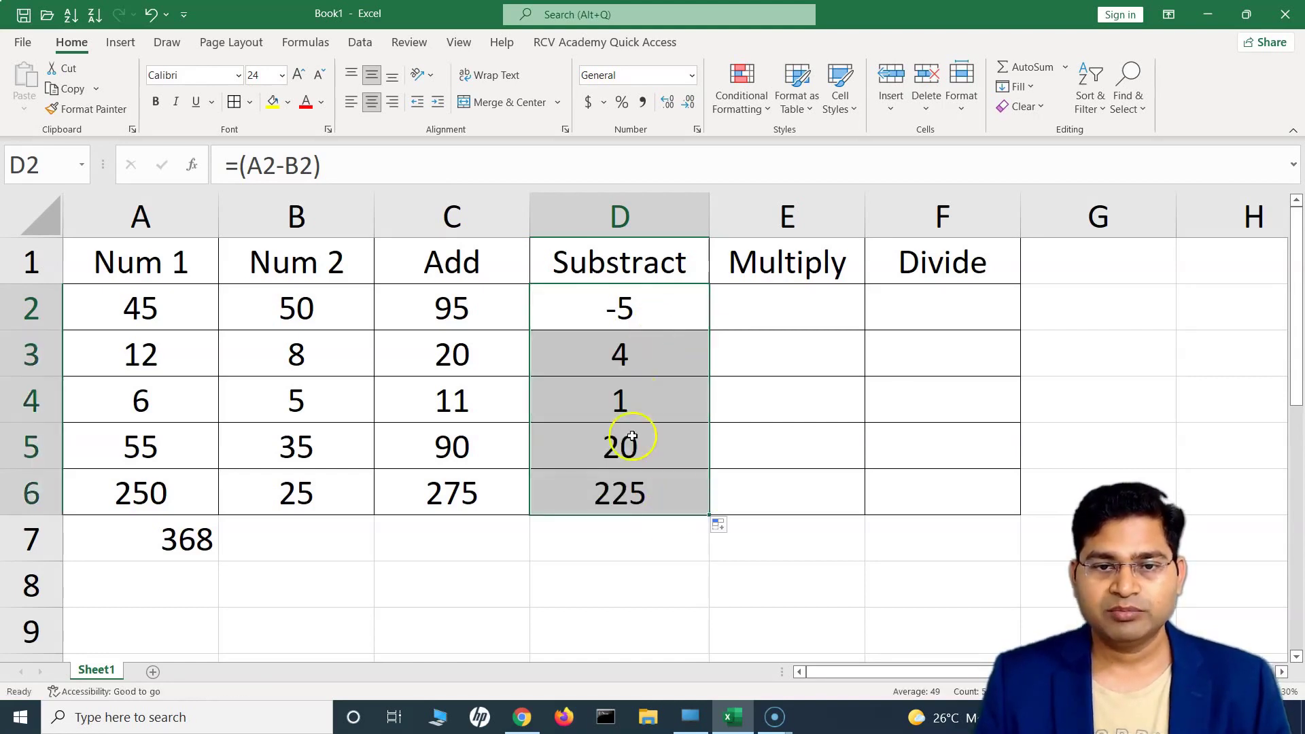
pyautogui.click(601, 350)
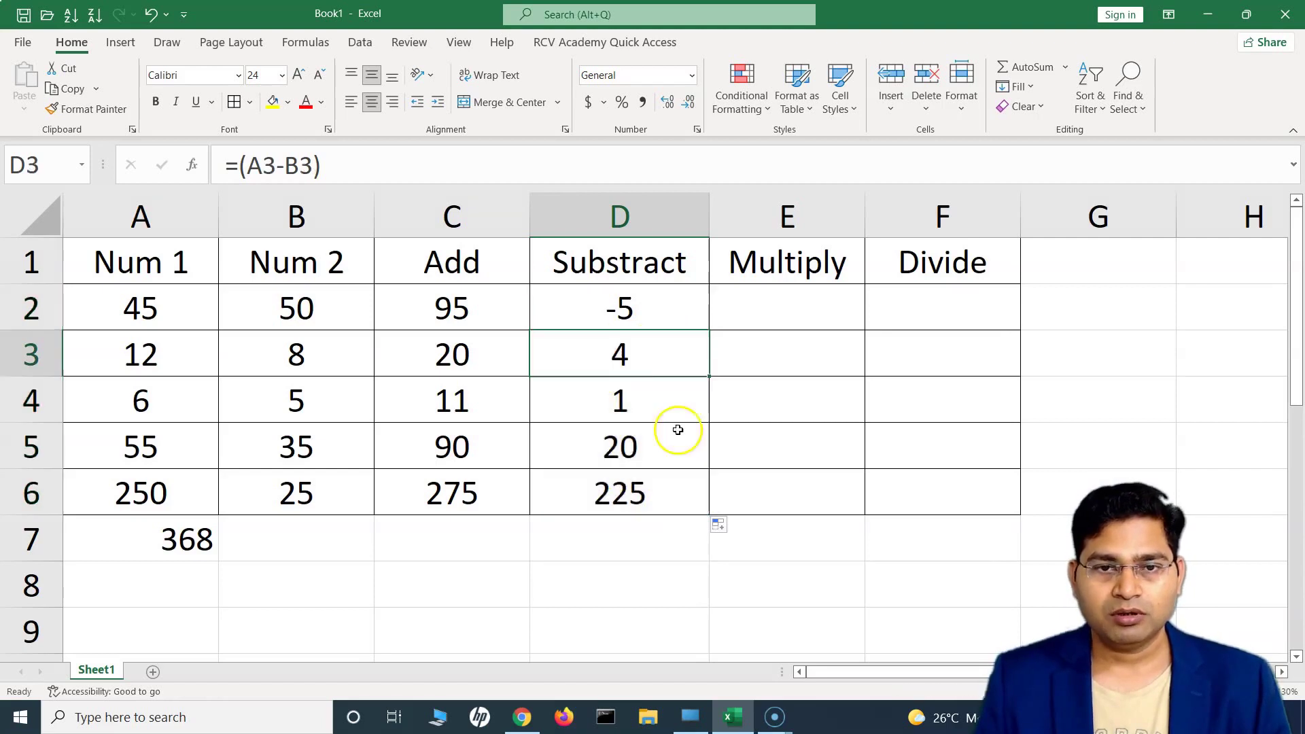
pyautogui.click(658, 387)
pyautogui.click(670, 448)
pyautogui.click(668, 487)
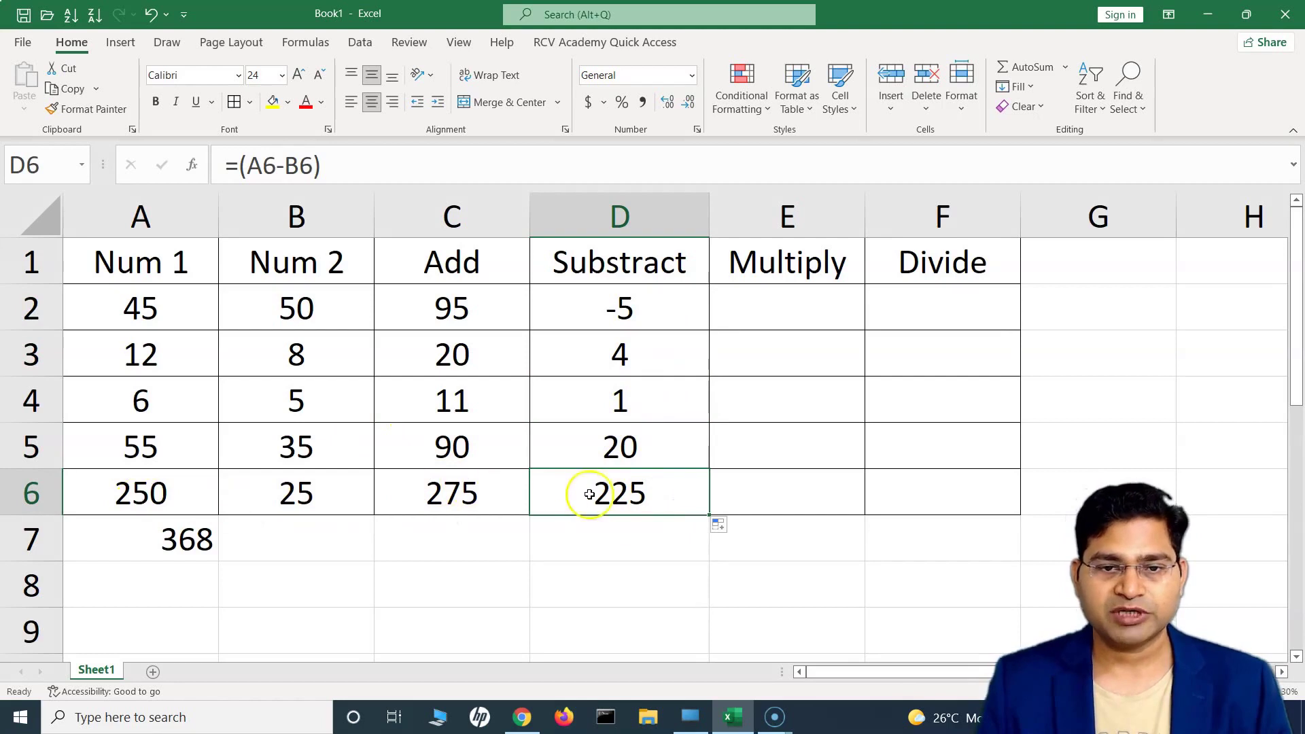
pyautogui.click(150, 496)
pyautogui.click(294, 491)
pyautogui.click(621, 495)
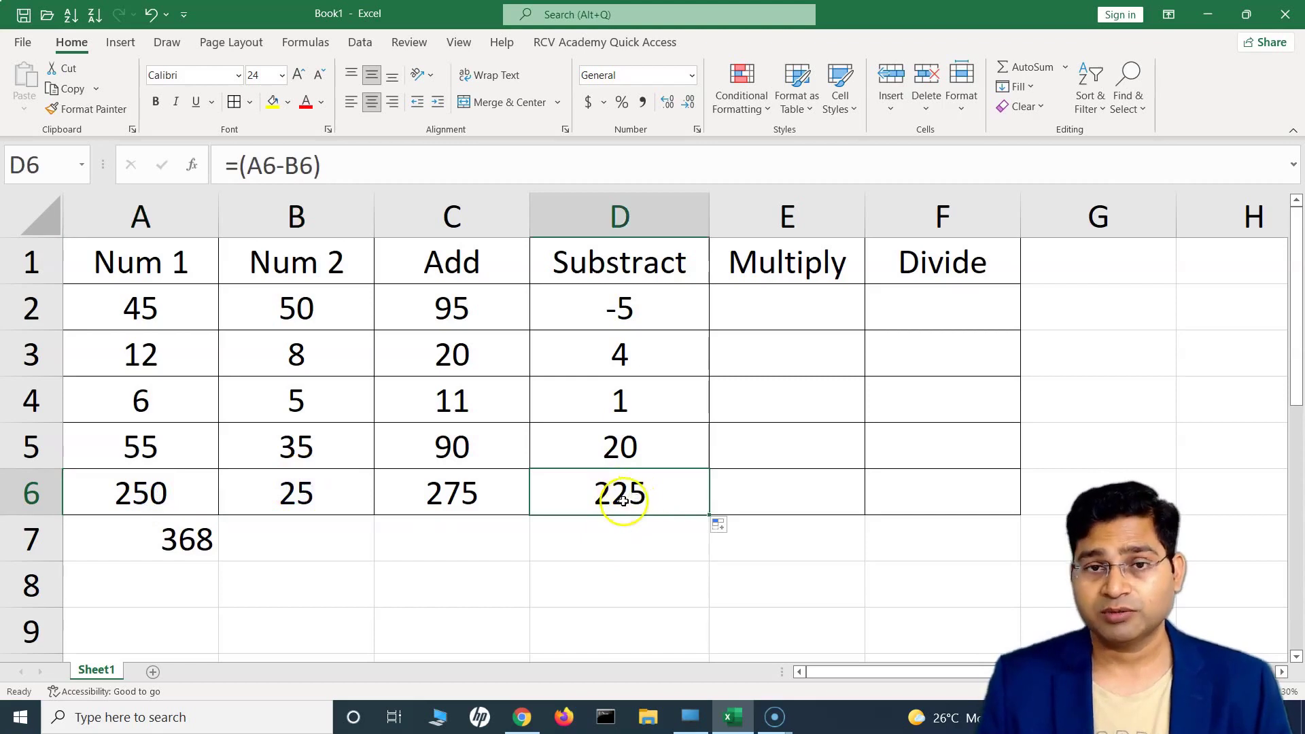
# Step: Multiply Num 1 by Num 2 in cell E2 with the formula =(A2*B2)
pyautogui.click(762, 308)
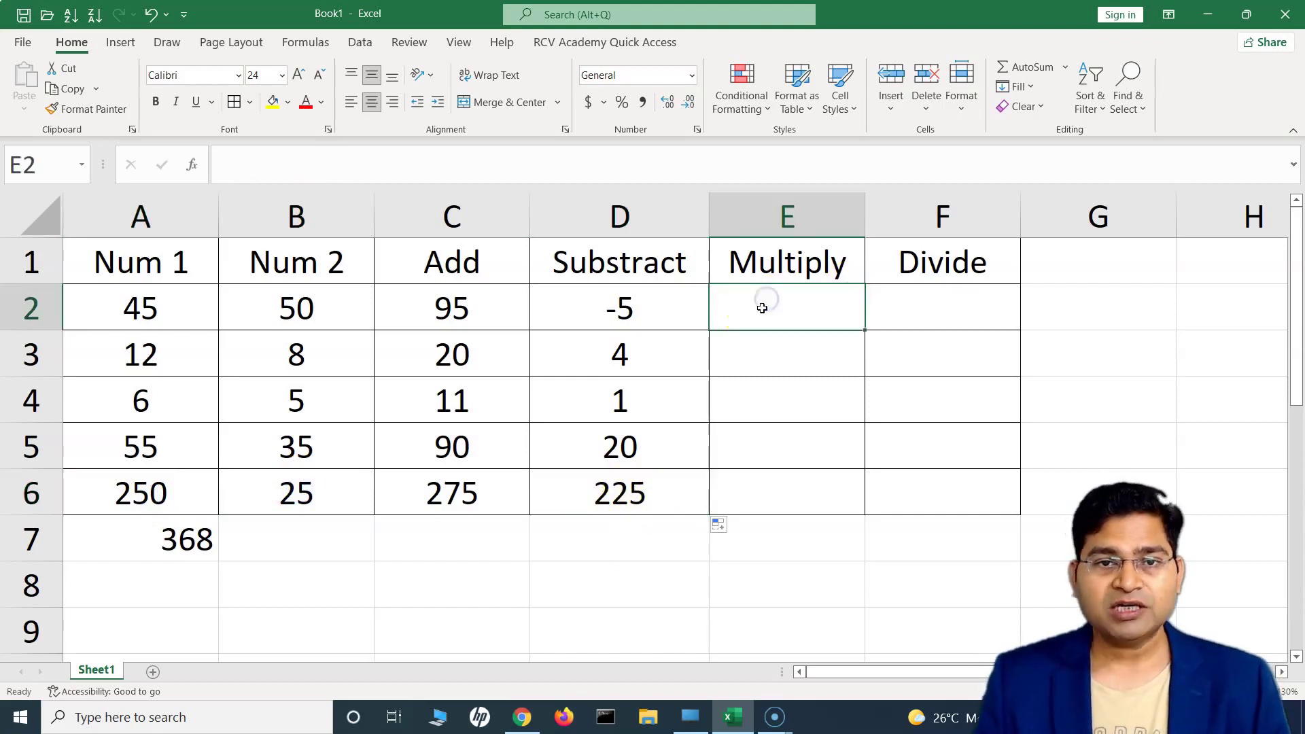
pyautogui.write('=(')
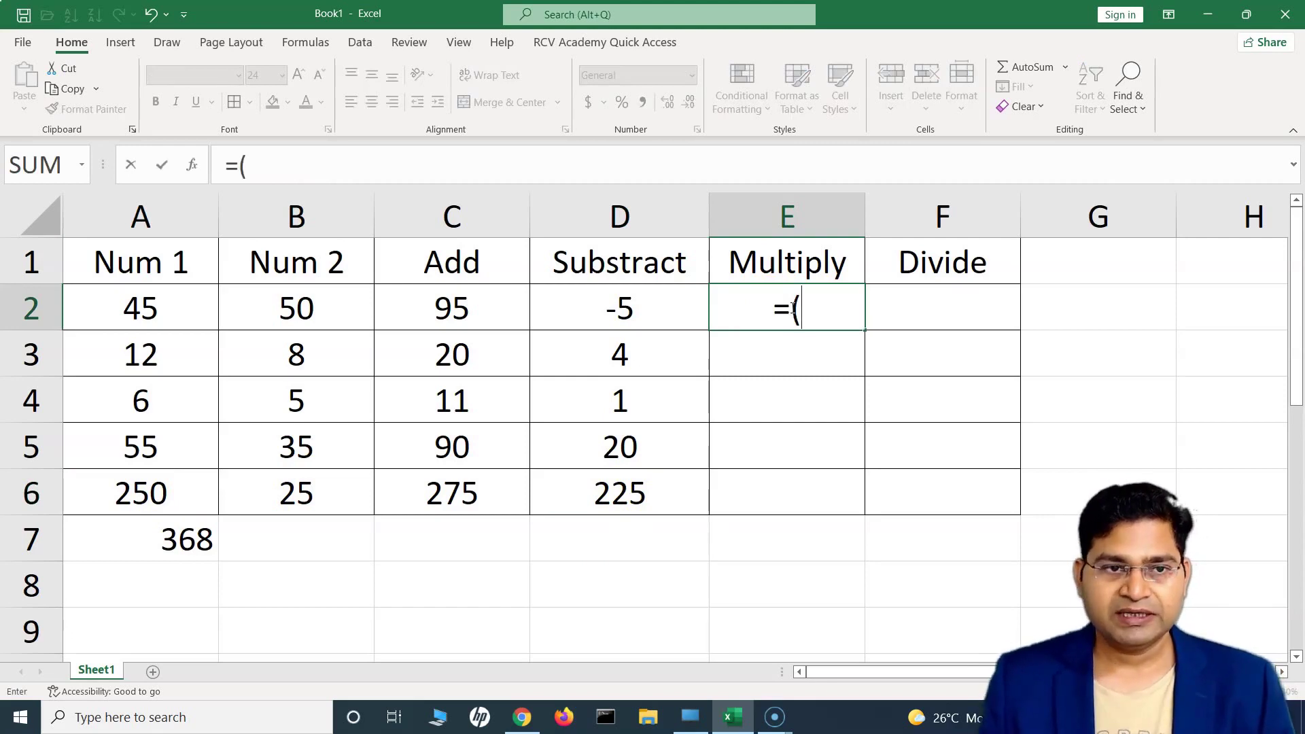
pyautogui.click(175, 310)
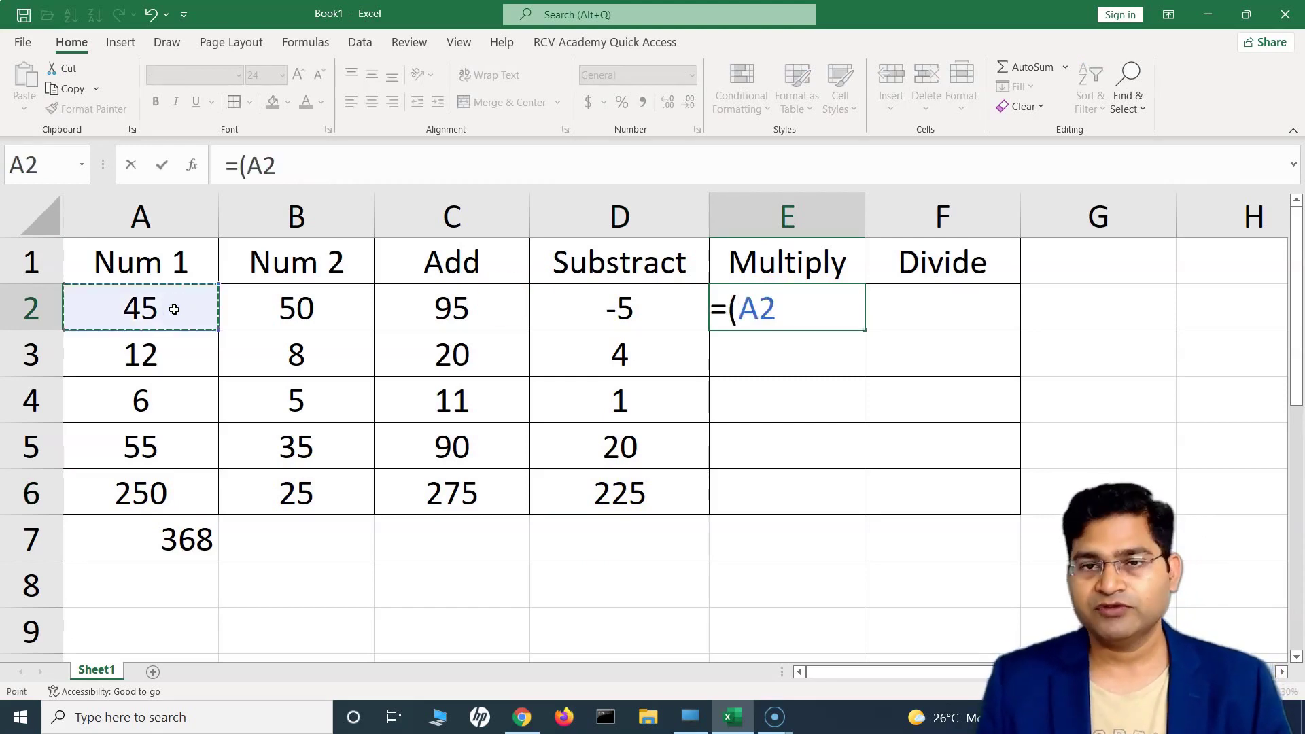
pyautogui.write('*')
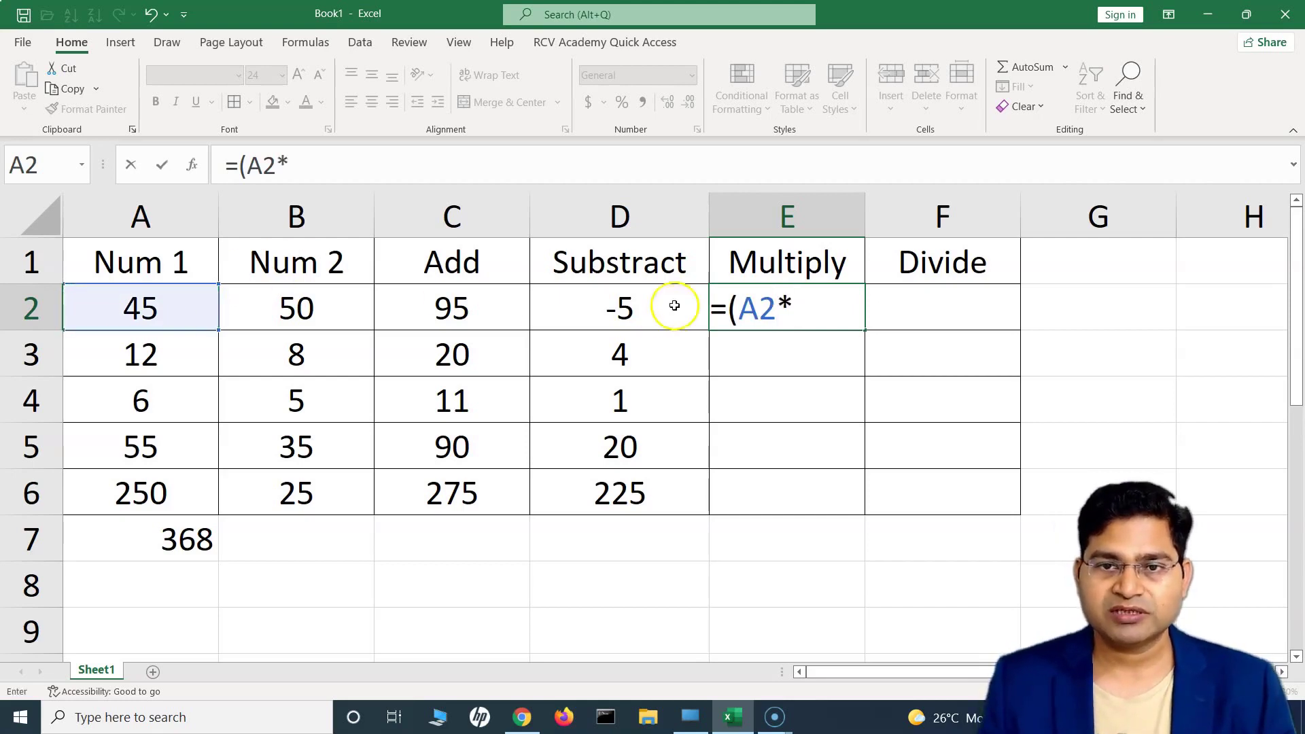
pyautogui.click(340, 308)
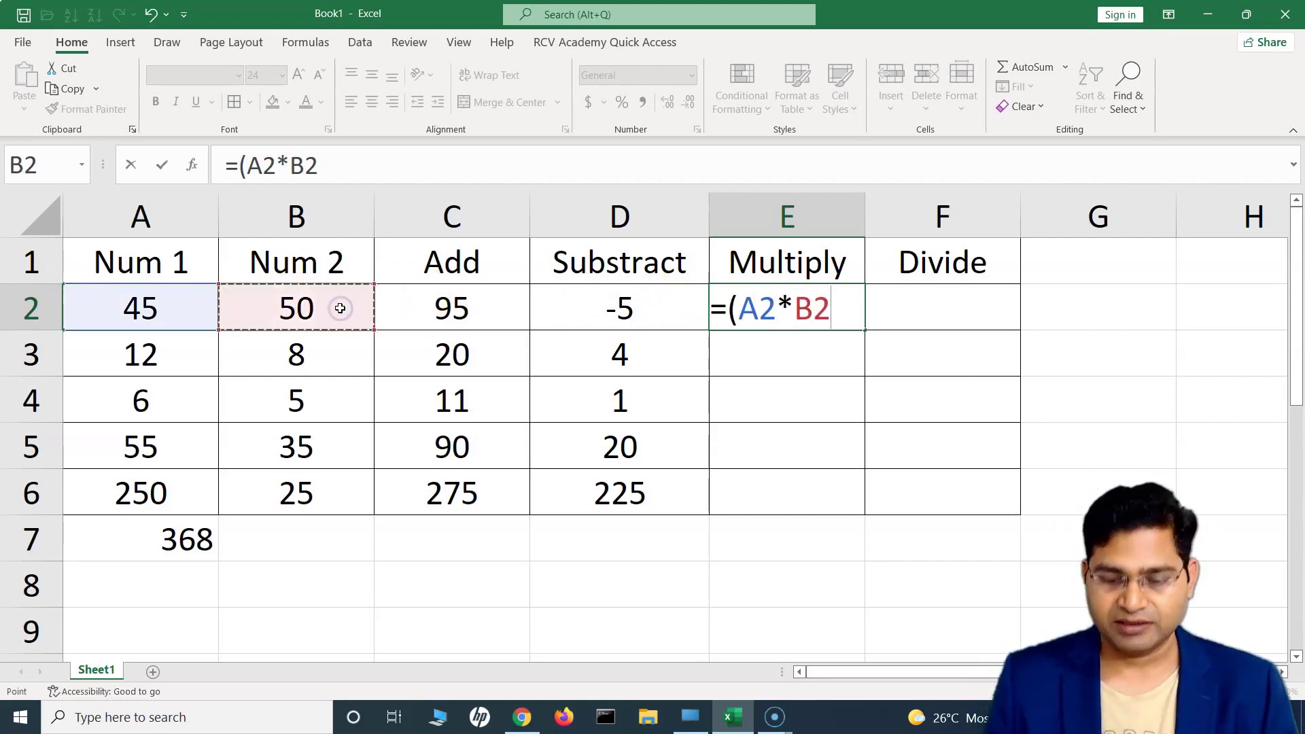
pyautogui.write(')')
pyautogui.press('Return')
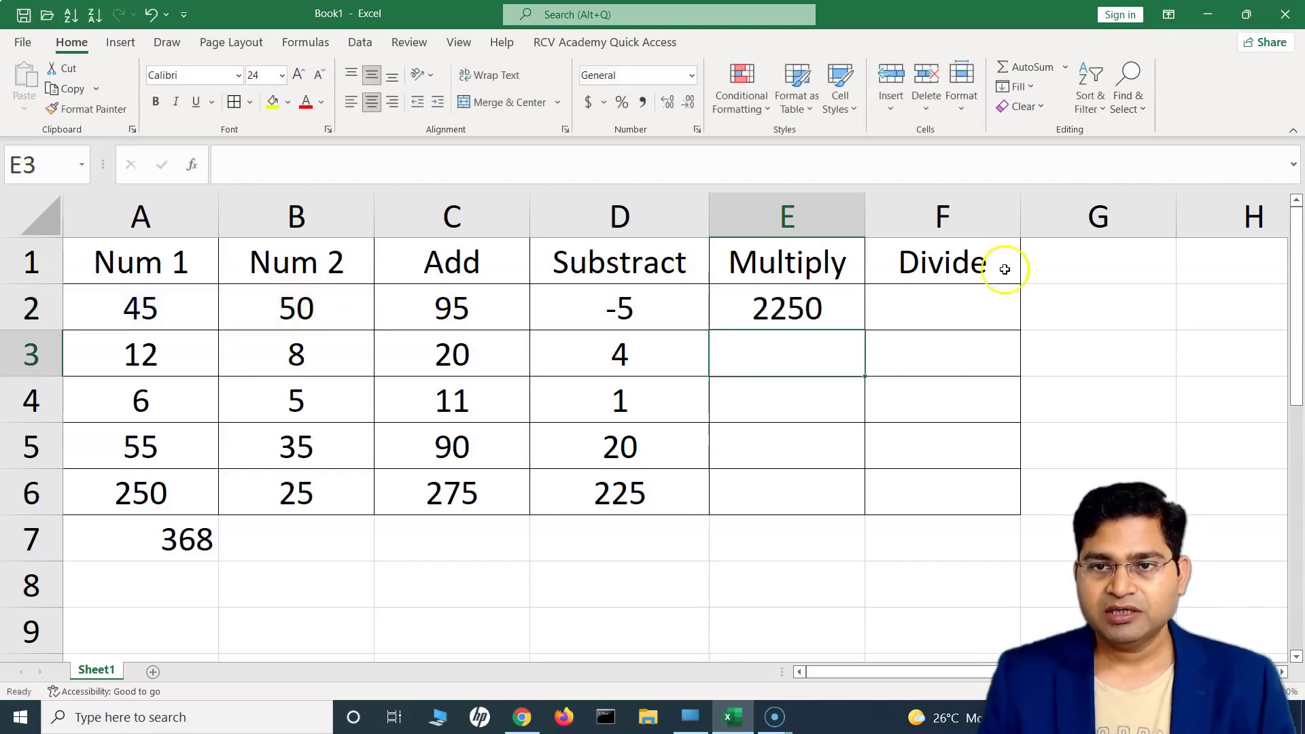
# Step: Divide Num 1 by Num 2 in cell F2 with the formula =(A2/B2)
pyautogui.click(982, 307)
pyautogui.write('=(')
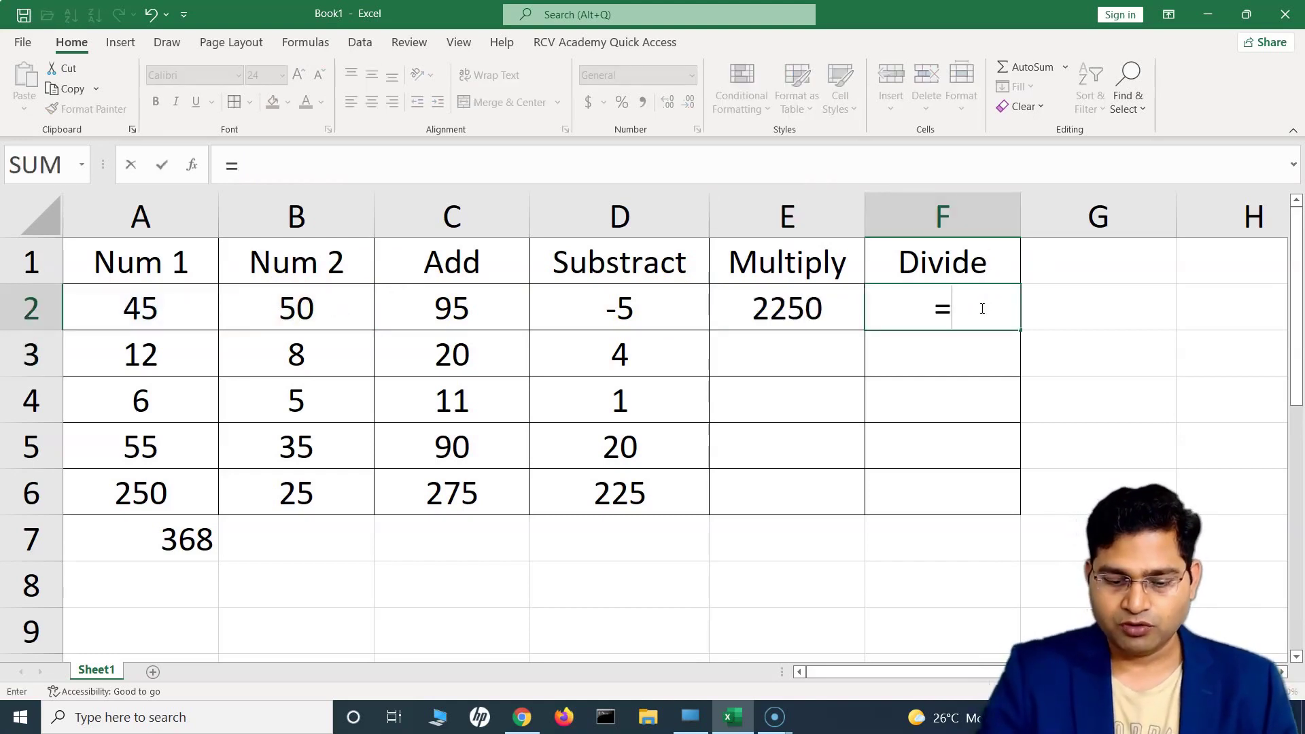
pyautogui.click(171, 313)
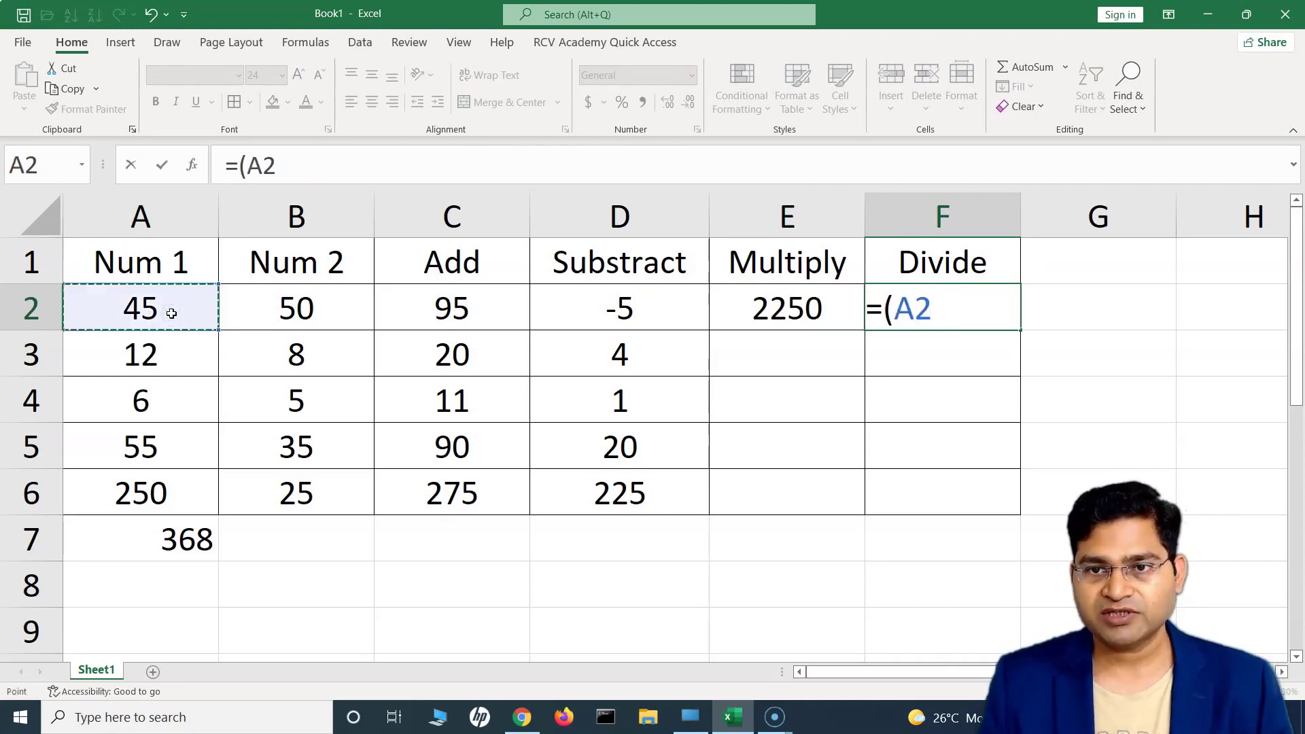
pyautogui.write('/')
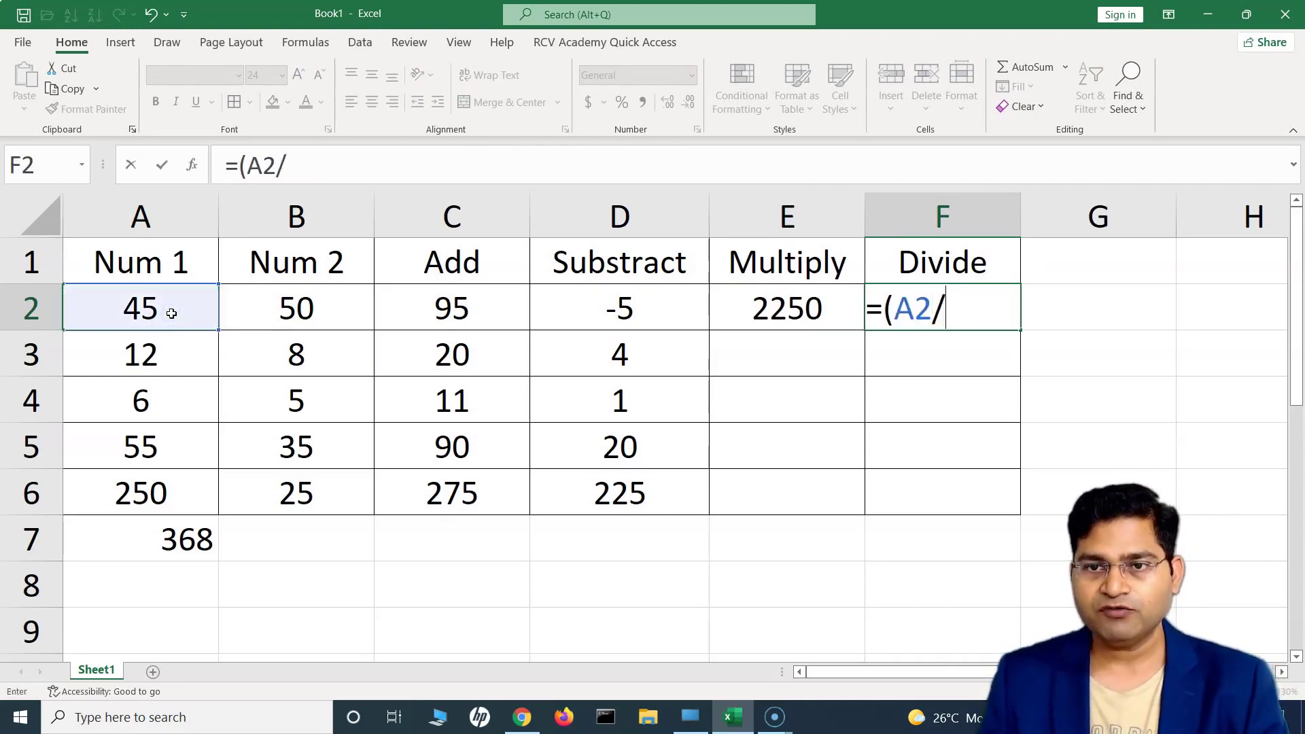
pyautogui.click(306, 308)
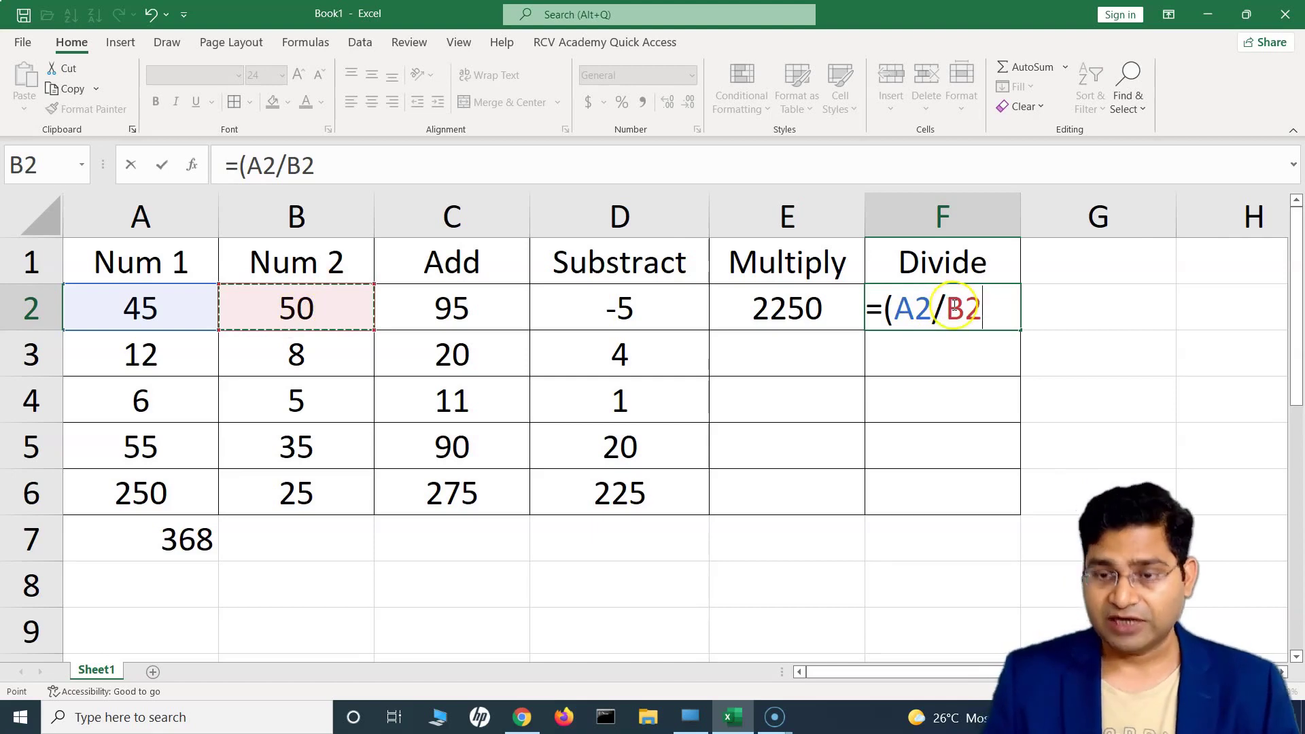
pyautogui.write(')')
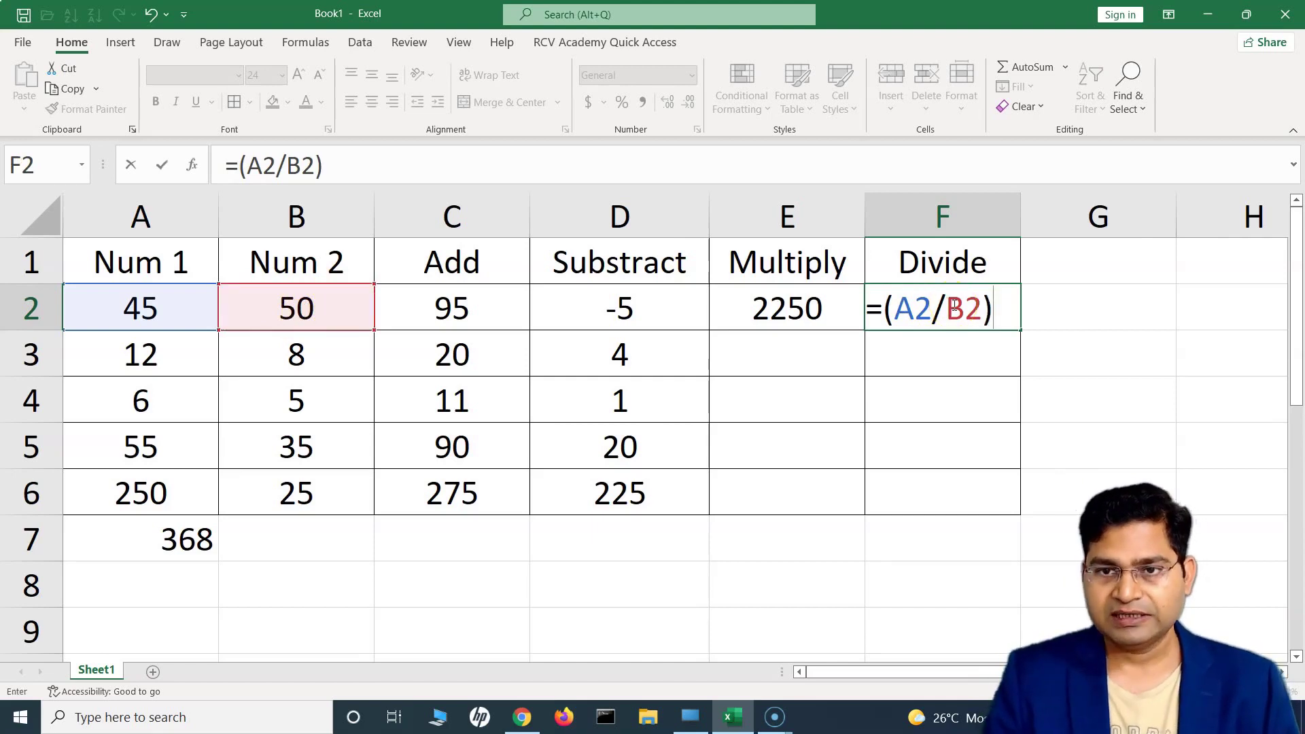
pyautogui.press('Return')
# Step: Fill the division formula from F2 down to F6 and the multiplication formula from E2 down to E6
pyautogui.click(937, 314)
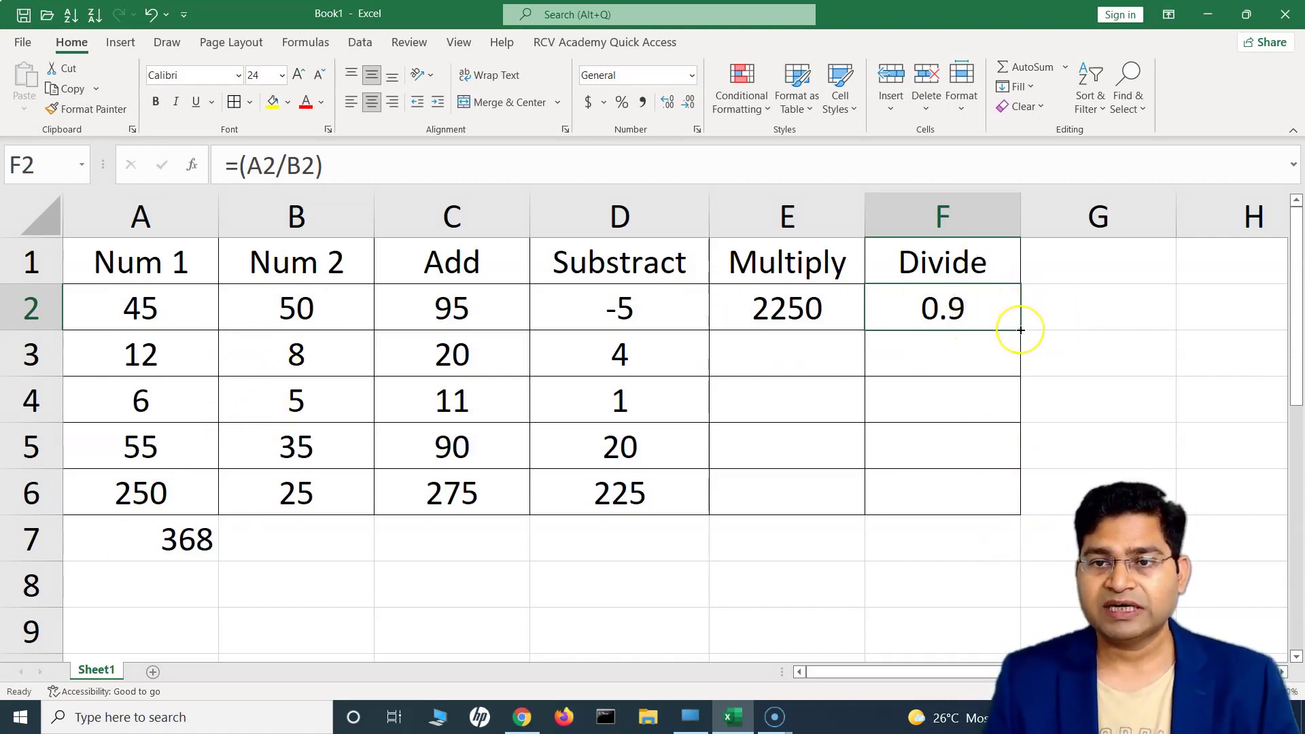
pyautogui.moveTo(1021, 331); pyautogui.dragTo(1020, 505)
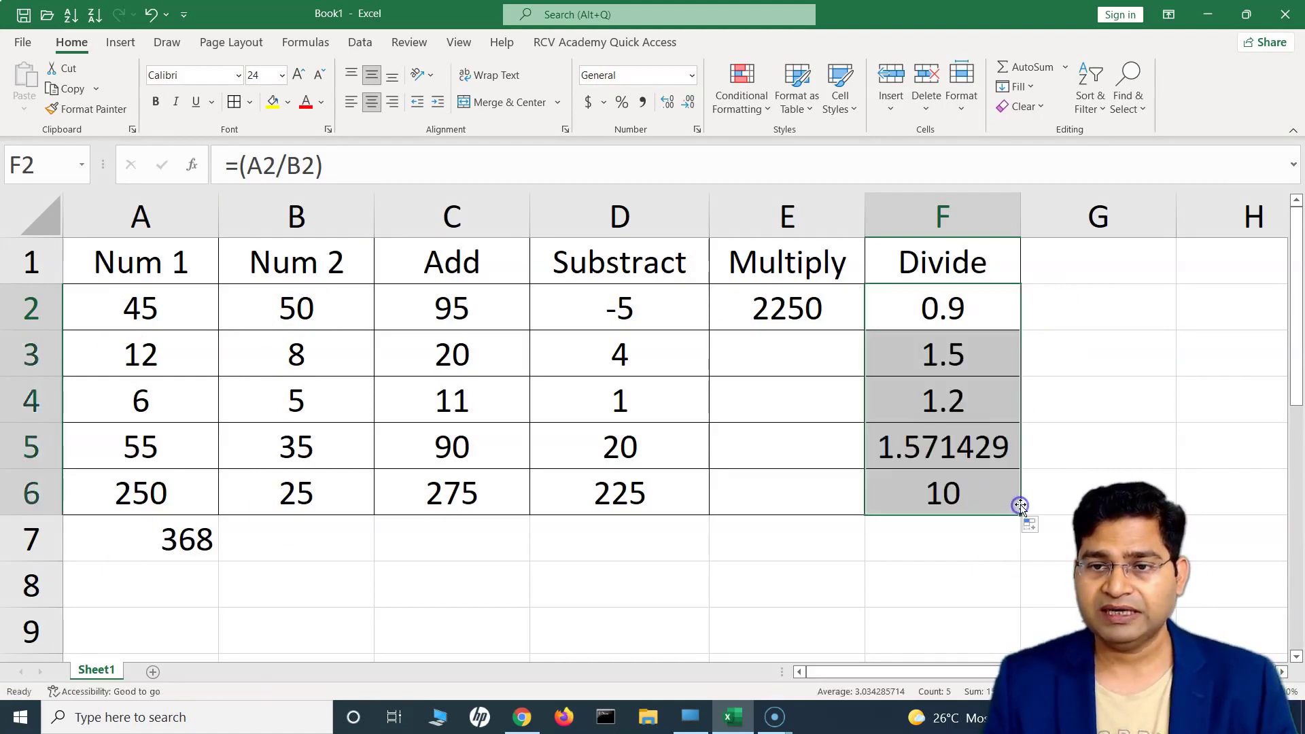
pyautogui.click(833, 311)
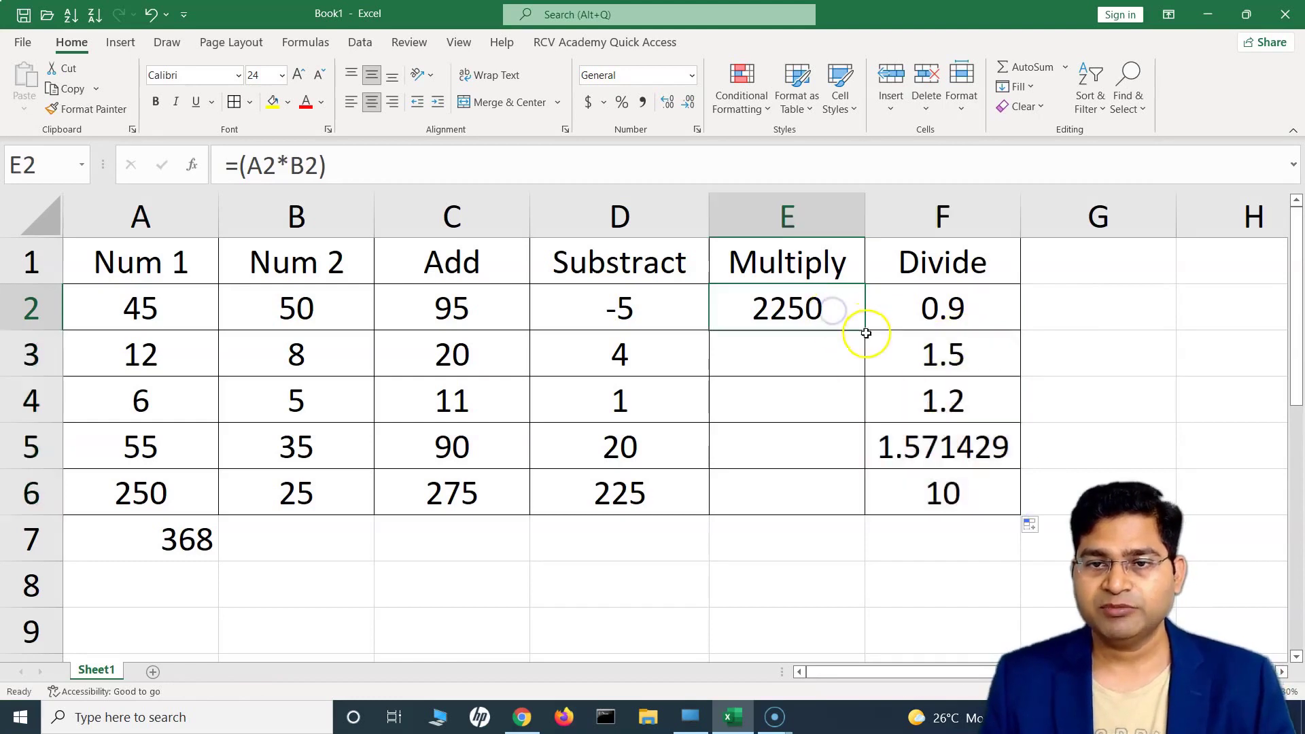
pyautogui.moveTo(866, 329); pyautogui.dragTo(865, 506)
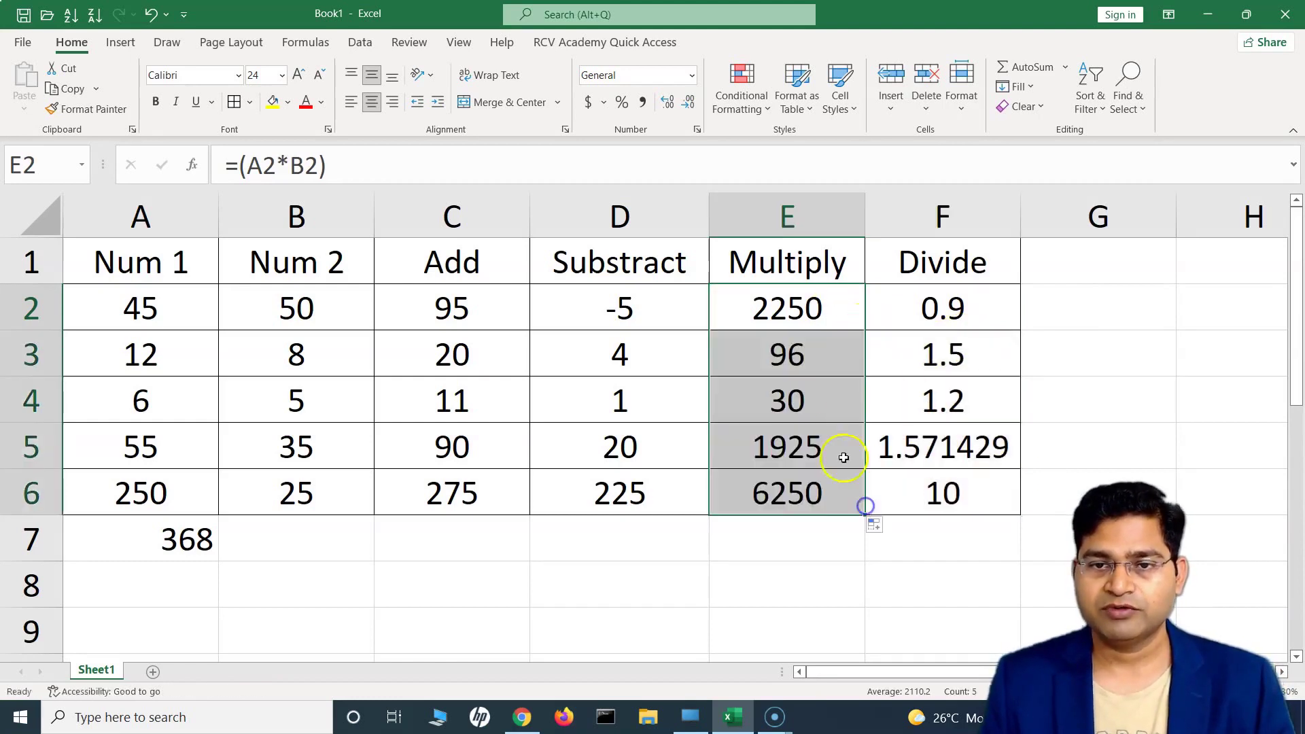
# Step: Check the copied multiplication formula in E5 against its source cells A5 and B5
pyautogui.click(132, 448)
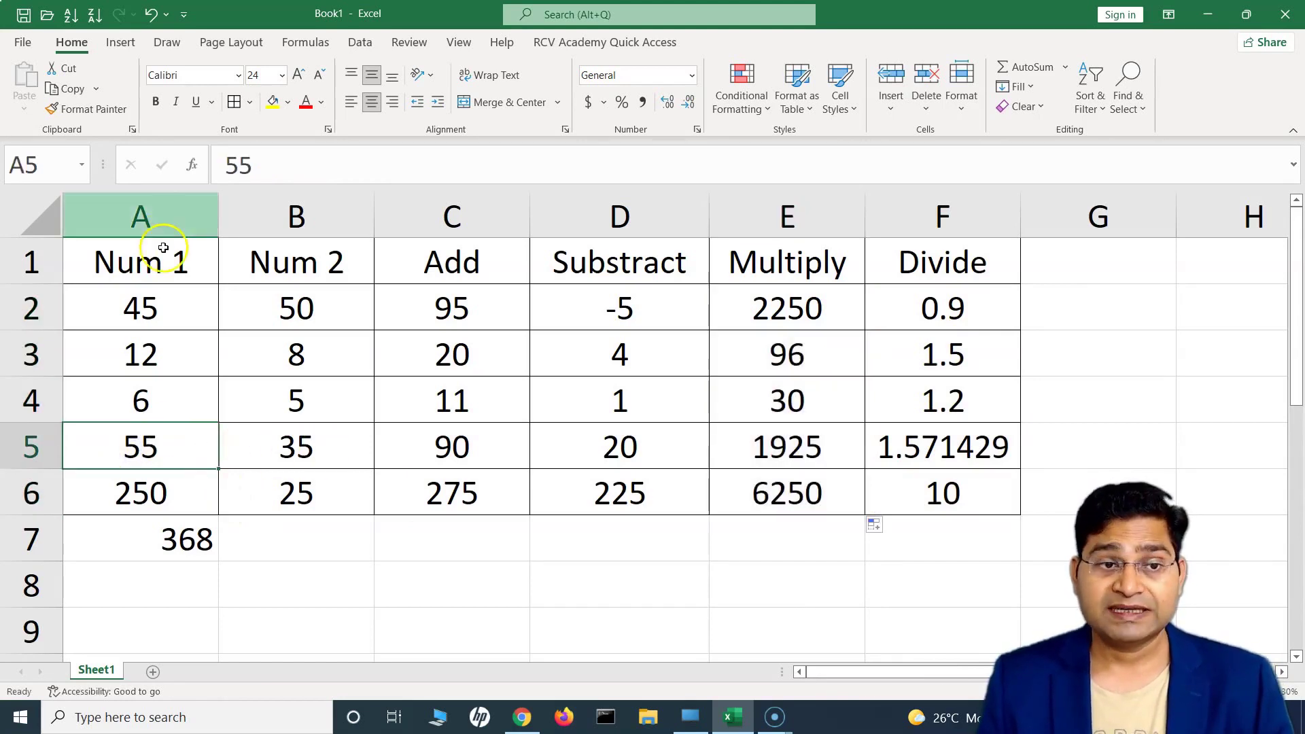
pyautogui.click(296, 445)
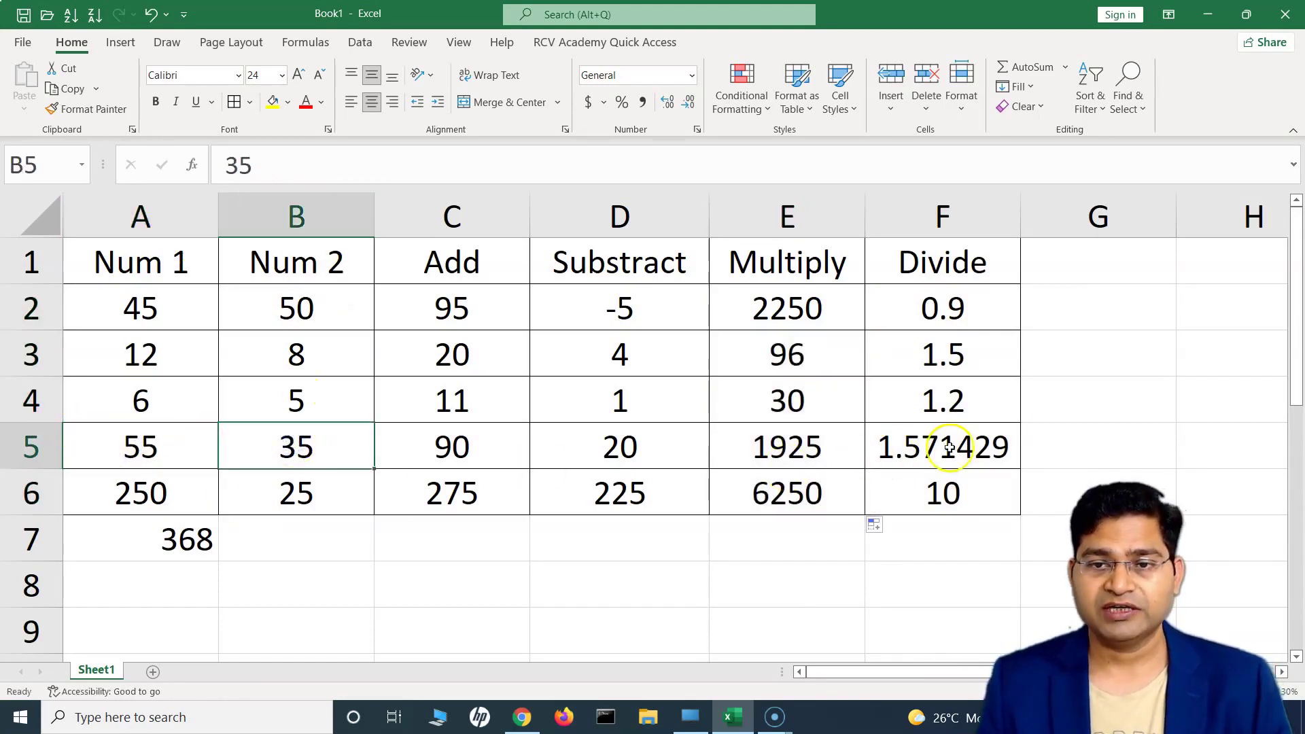
pyautogui.click(819, 447)
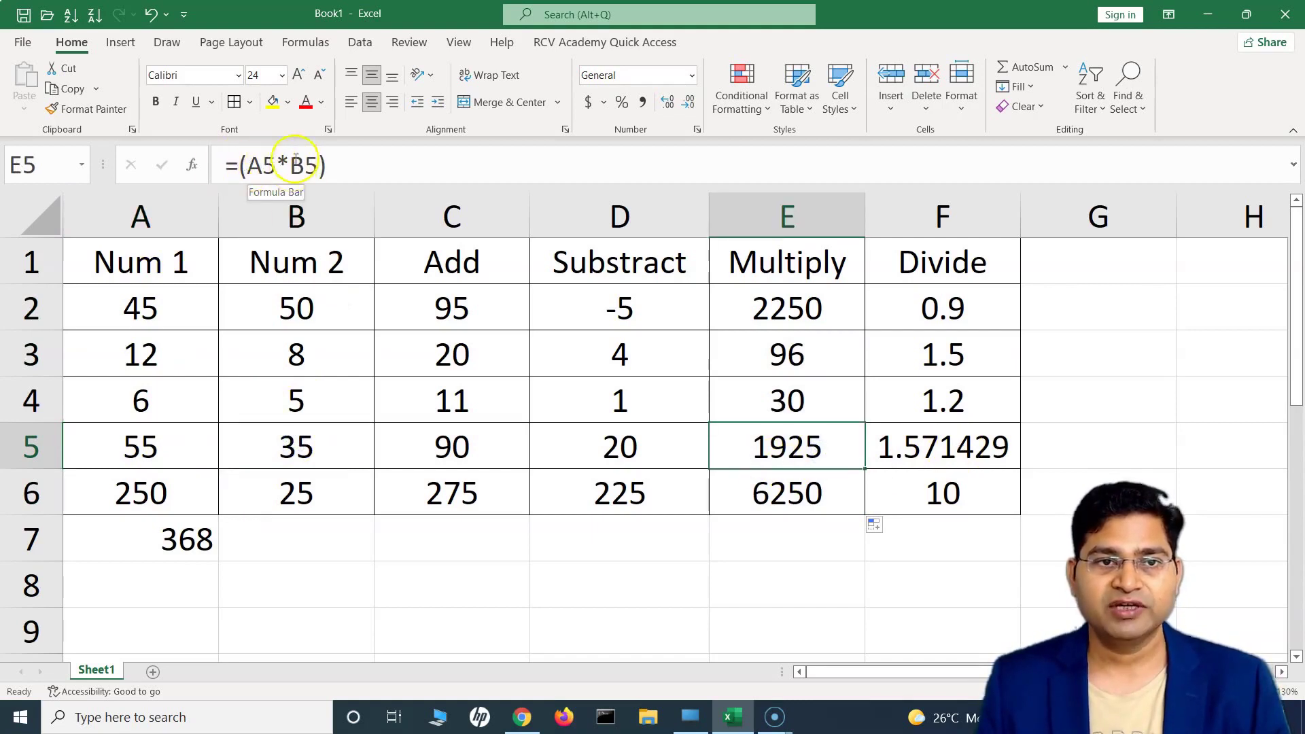
# Step: Review the subtraction formula in D6, the addition formula in C2 and the SUM function in A7
pyautogui.click(668, 495)
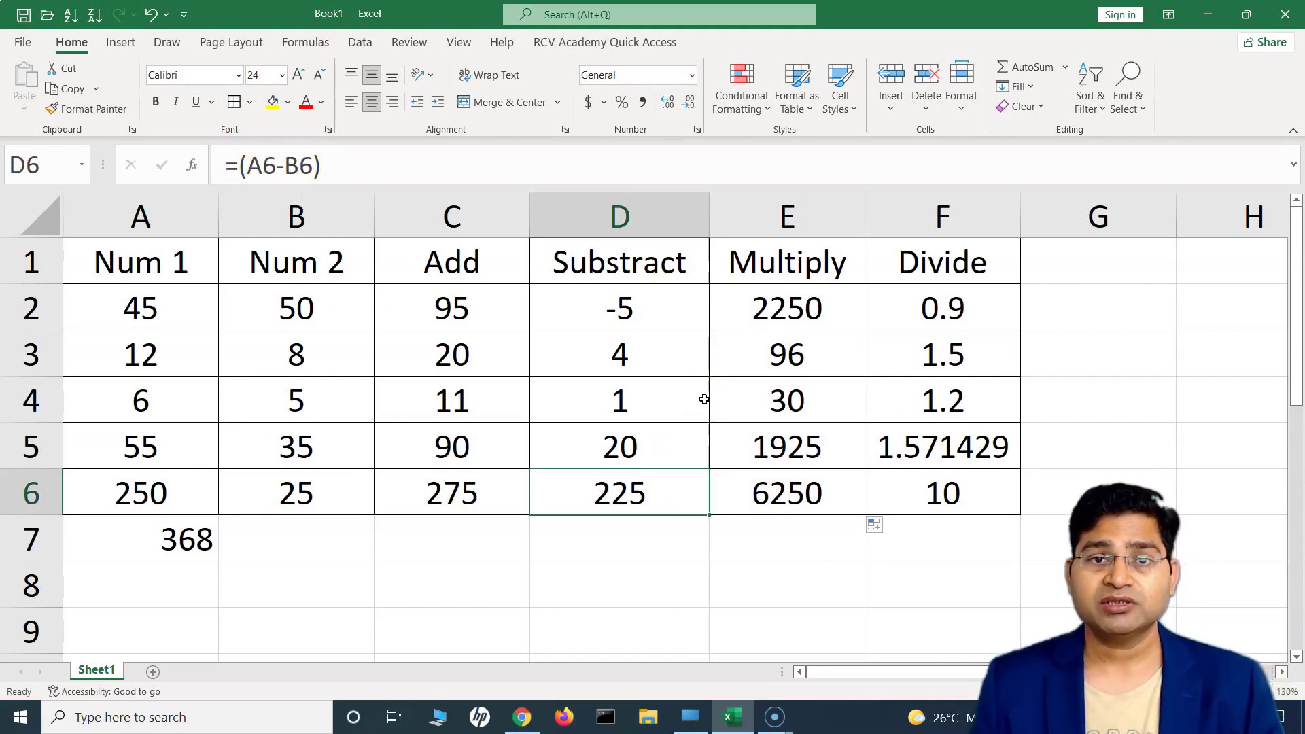
pyautogui.scroll(-1, 730, 432)
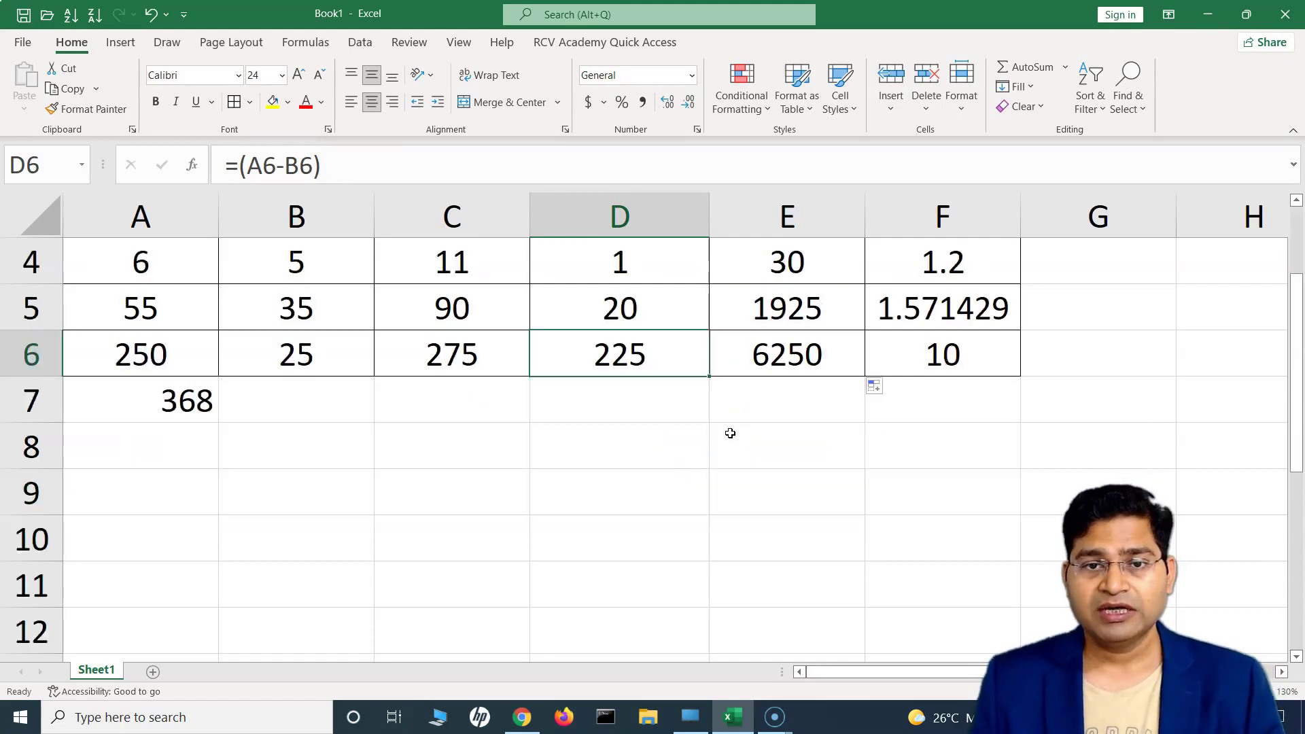
pyautogui.scroll(1, 730, 433)
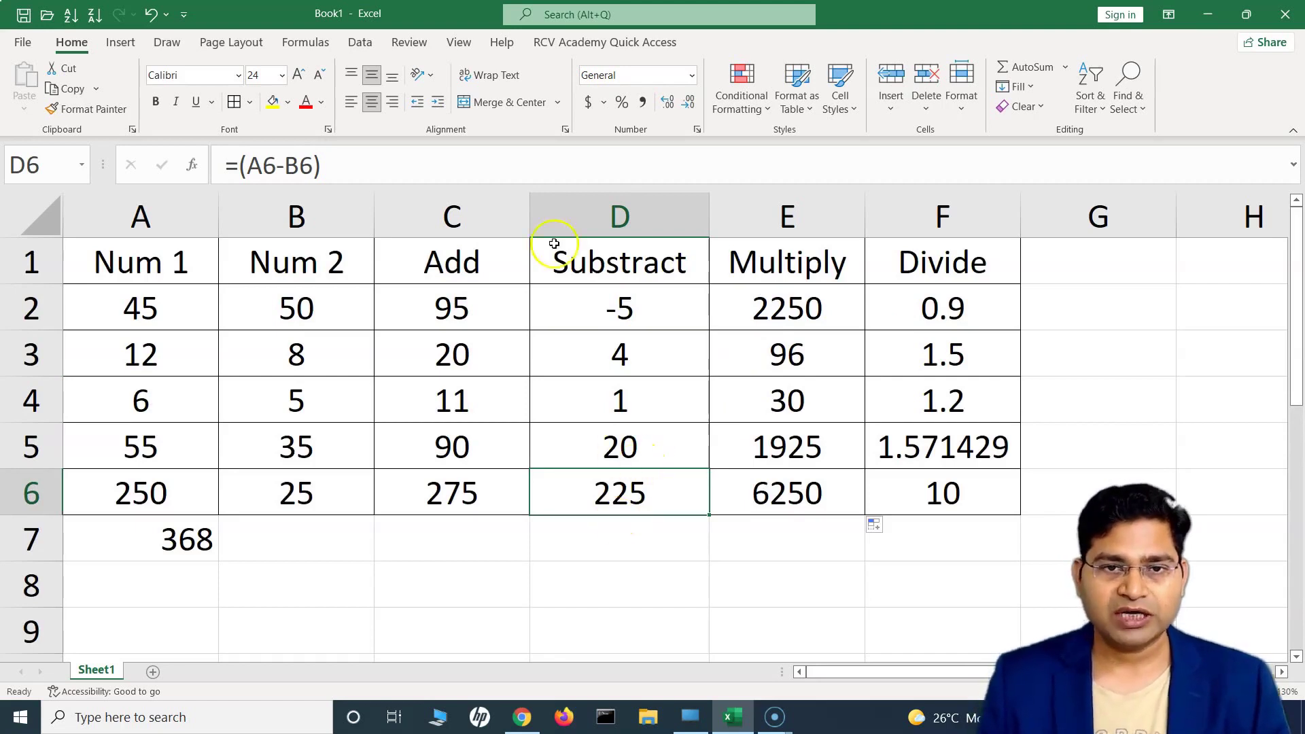
pyautogui.click(673, 263)
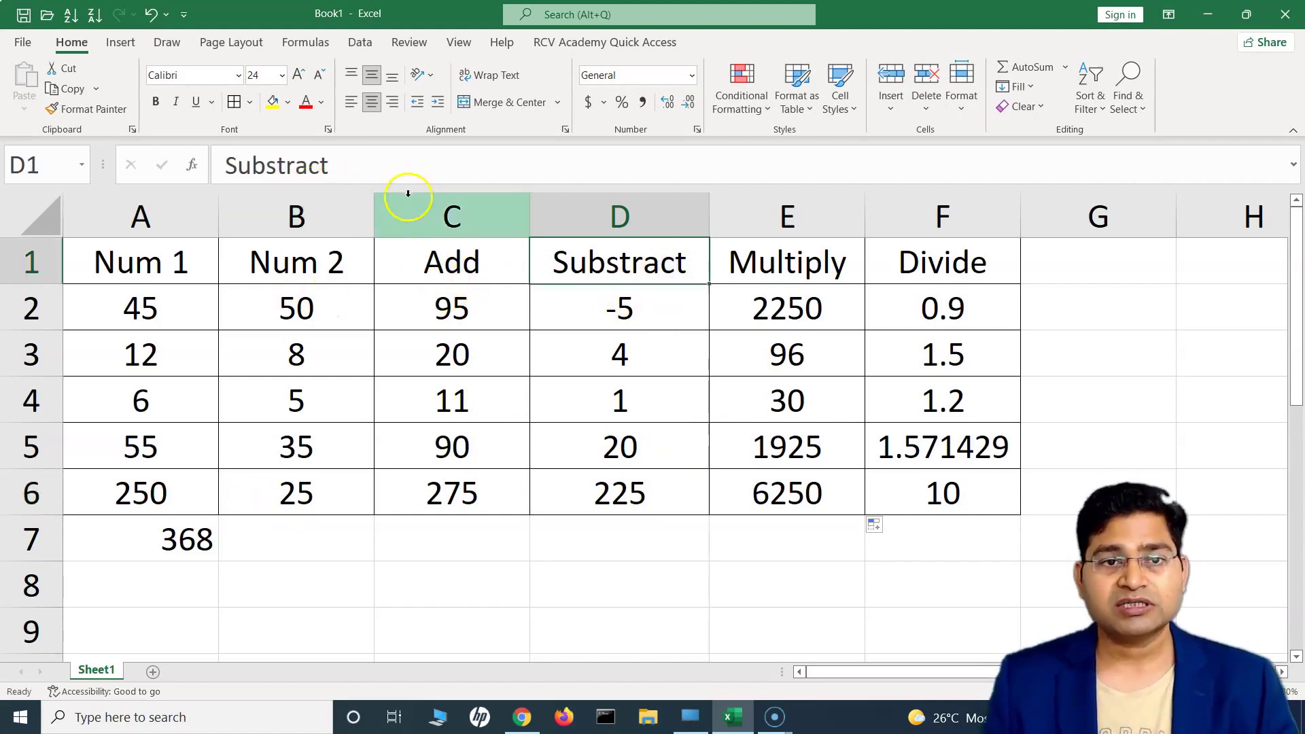
pyautogui.click(457, 307)
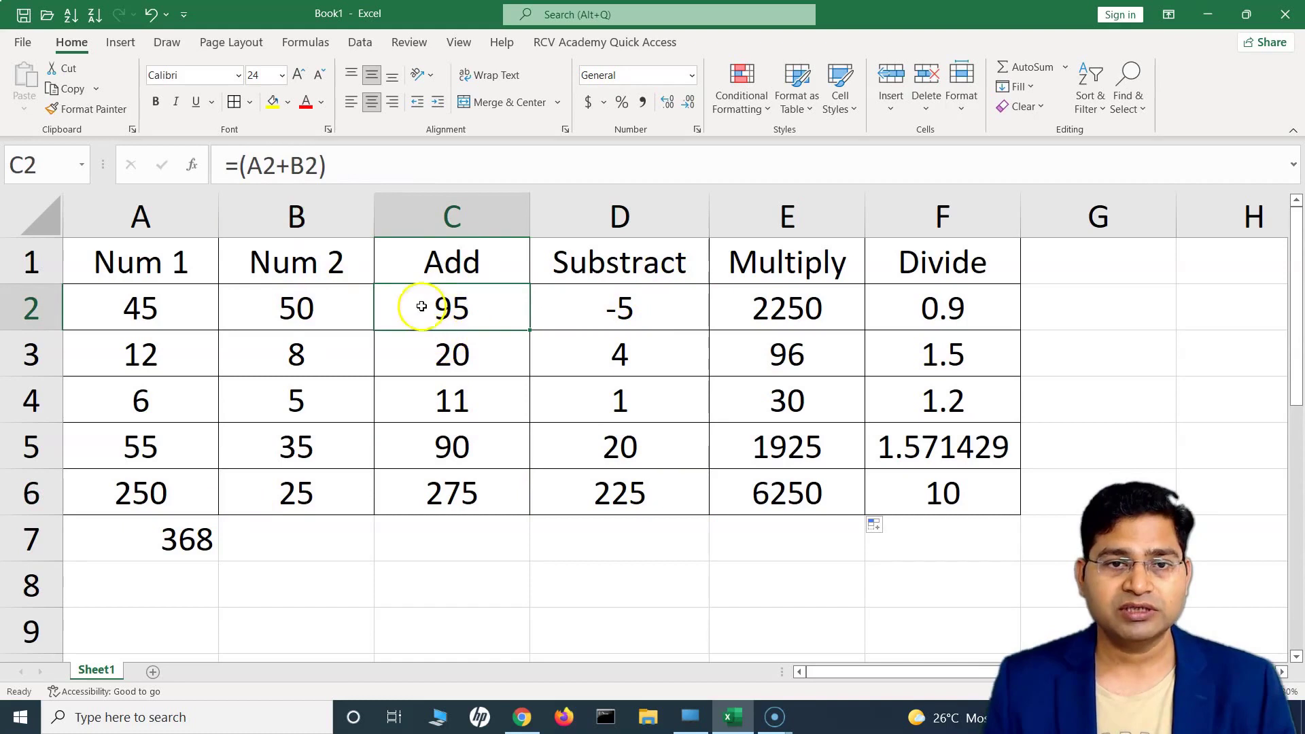
pyautogui.click(131, 540)
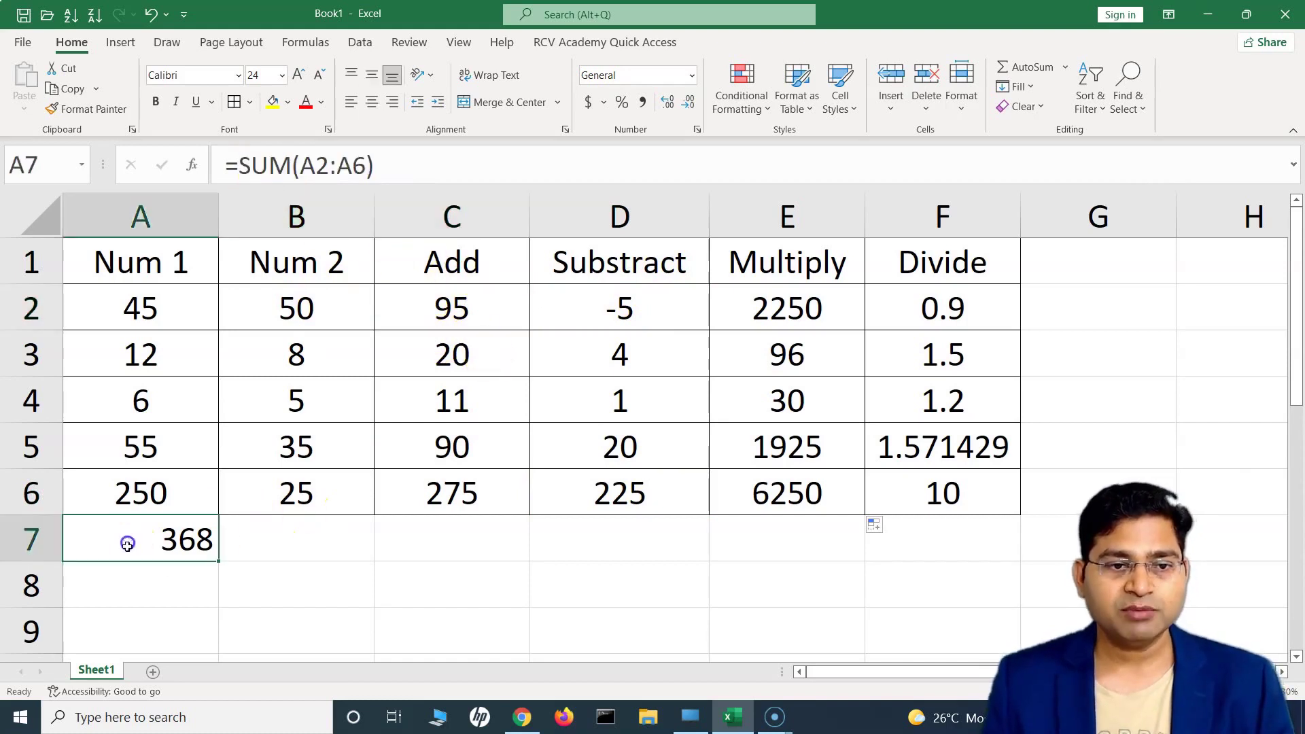
pyautogui.doubleClick(243, 166)
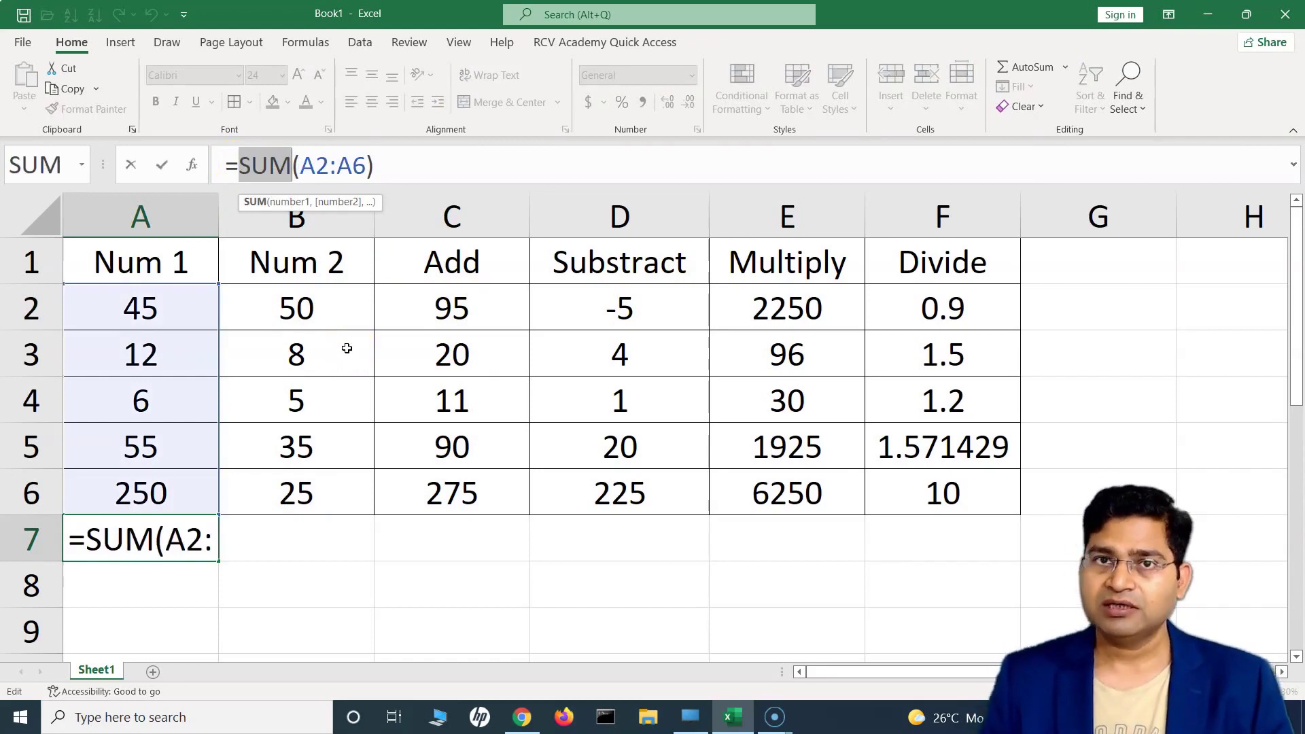
pyautogui.click(443, 157)
pyautogui.click(346, 544)
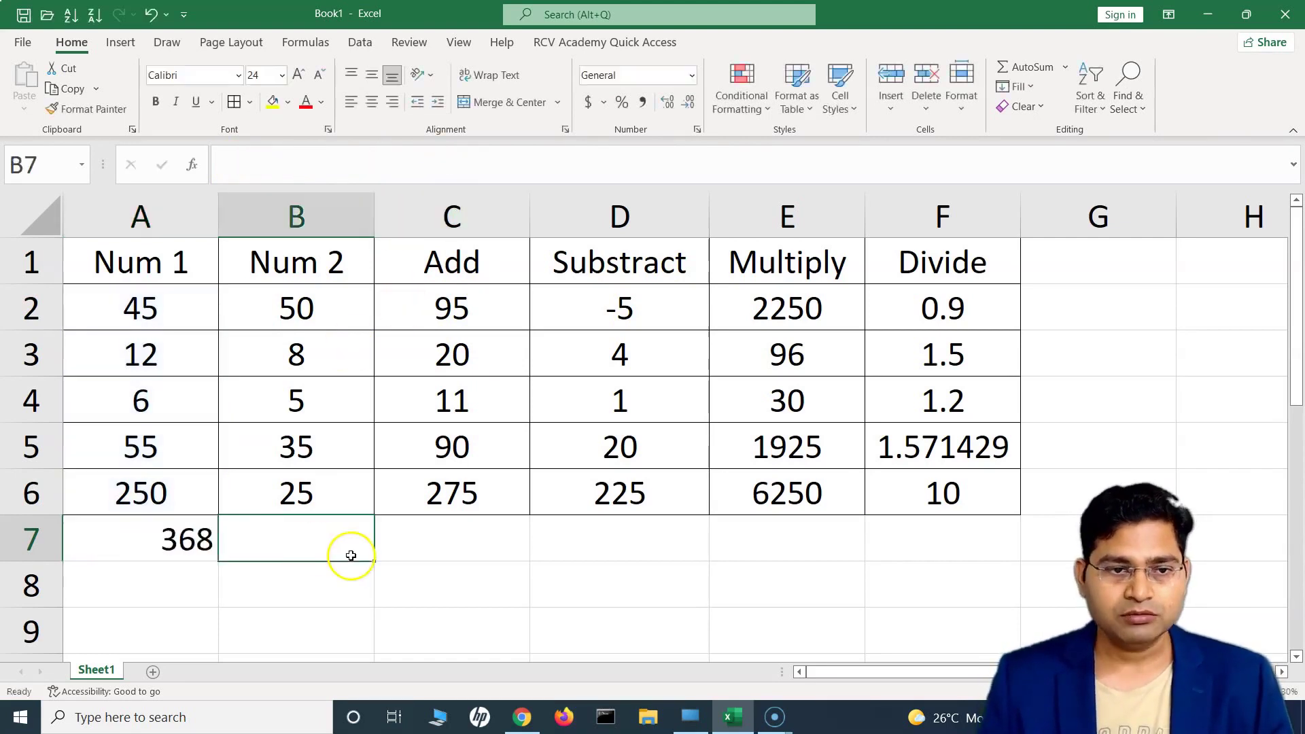
# Step: Enter scattered sample numbers below the table: 45 in B9, 56 in C11 and 56 in E10
pyautogui.scroll(-2, 336, 474)
pyautogui.click(313, 364)
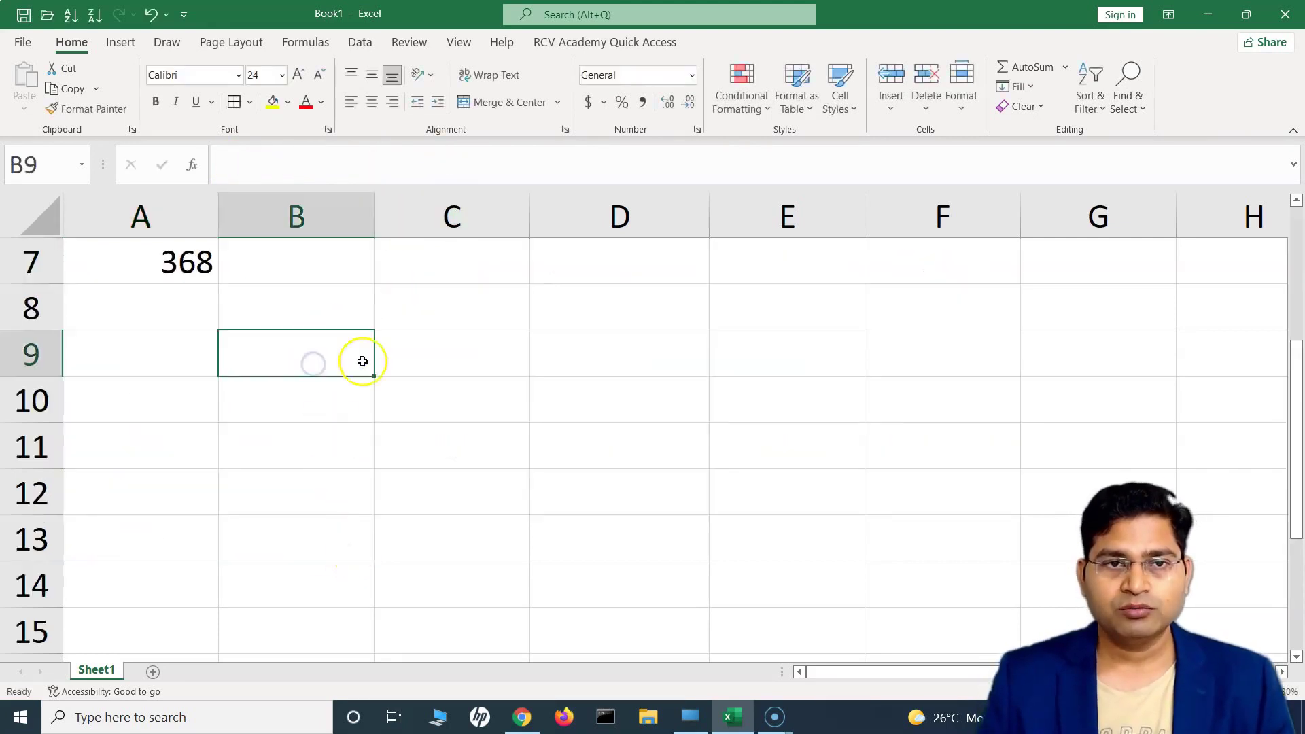
pyautogui.write('45')
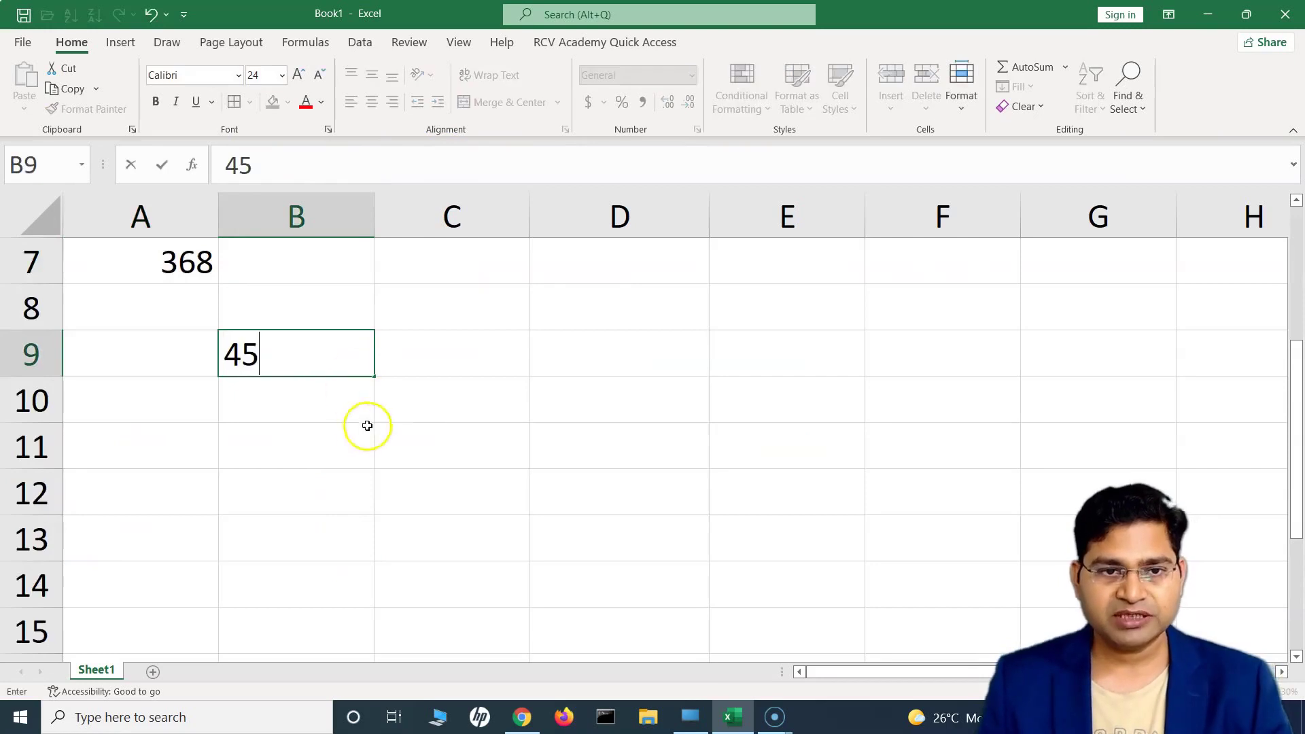
pyautogui.click(446, 451)
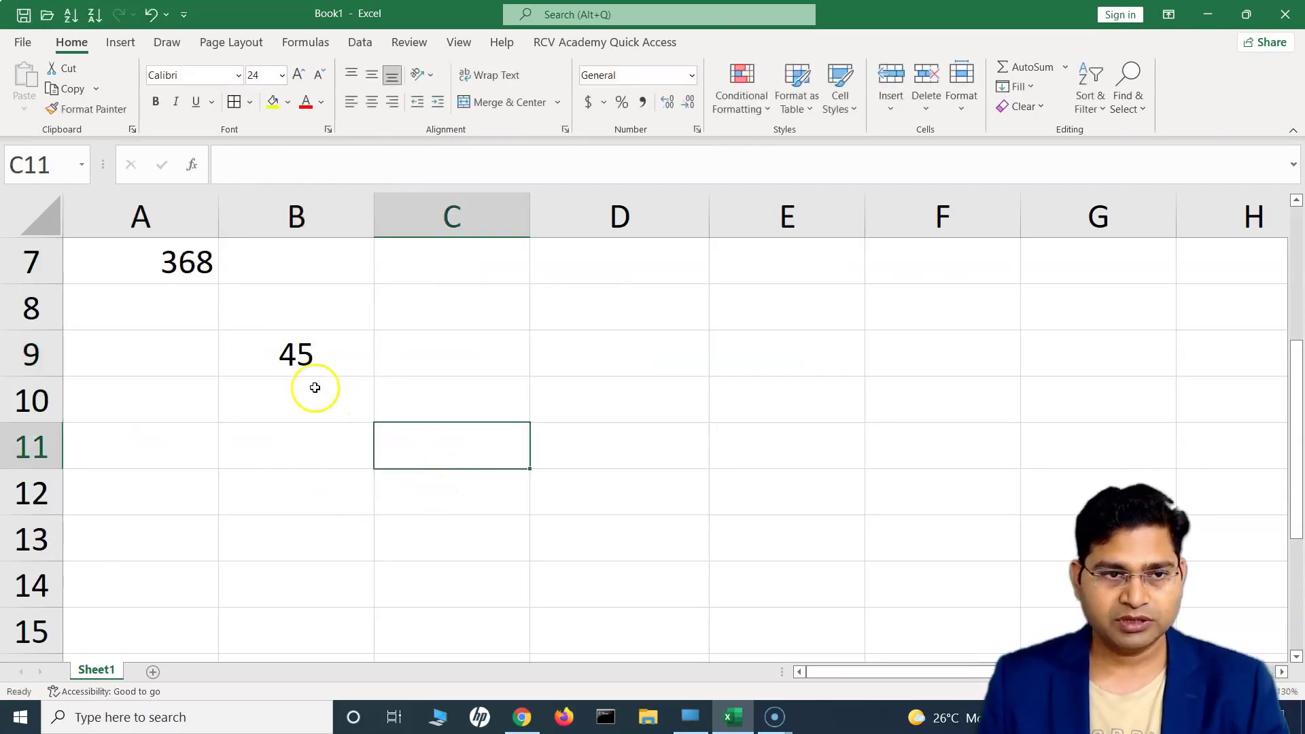
pyautogui.write('56')
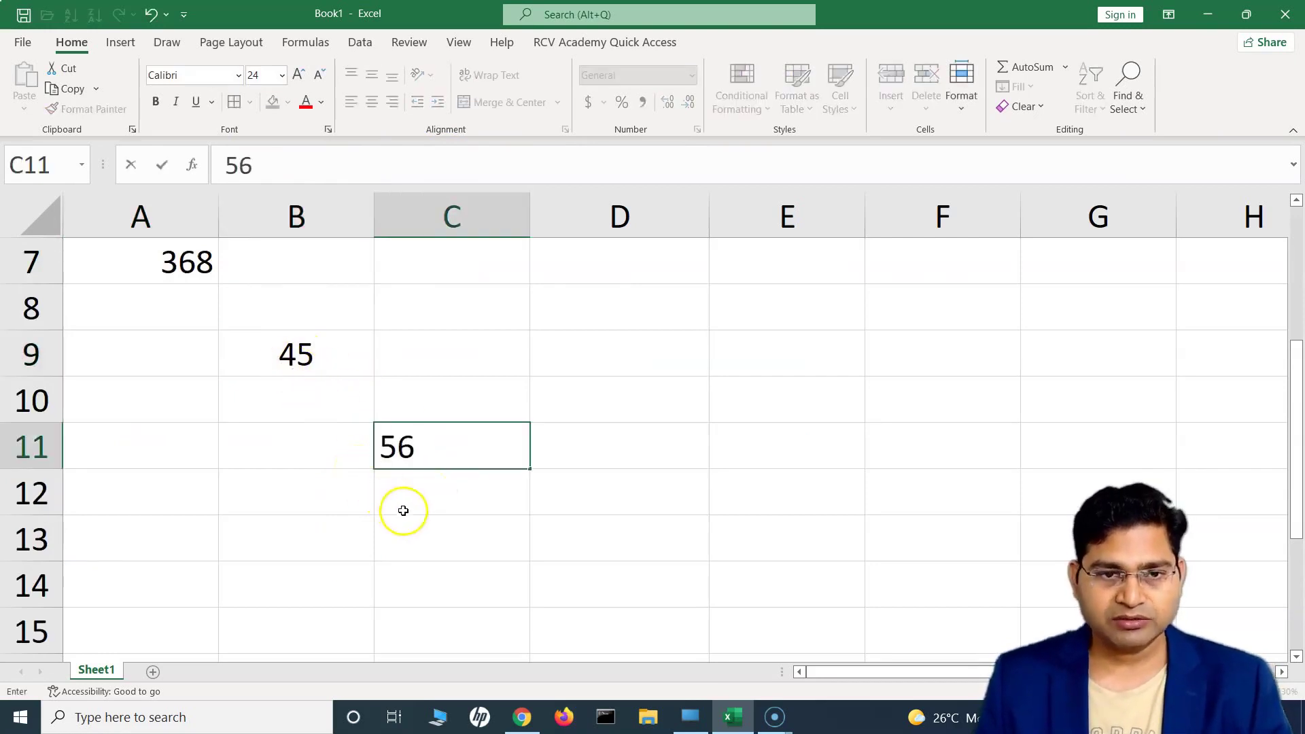
pyautogui.click(767, 387)
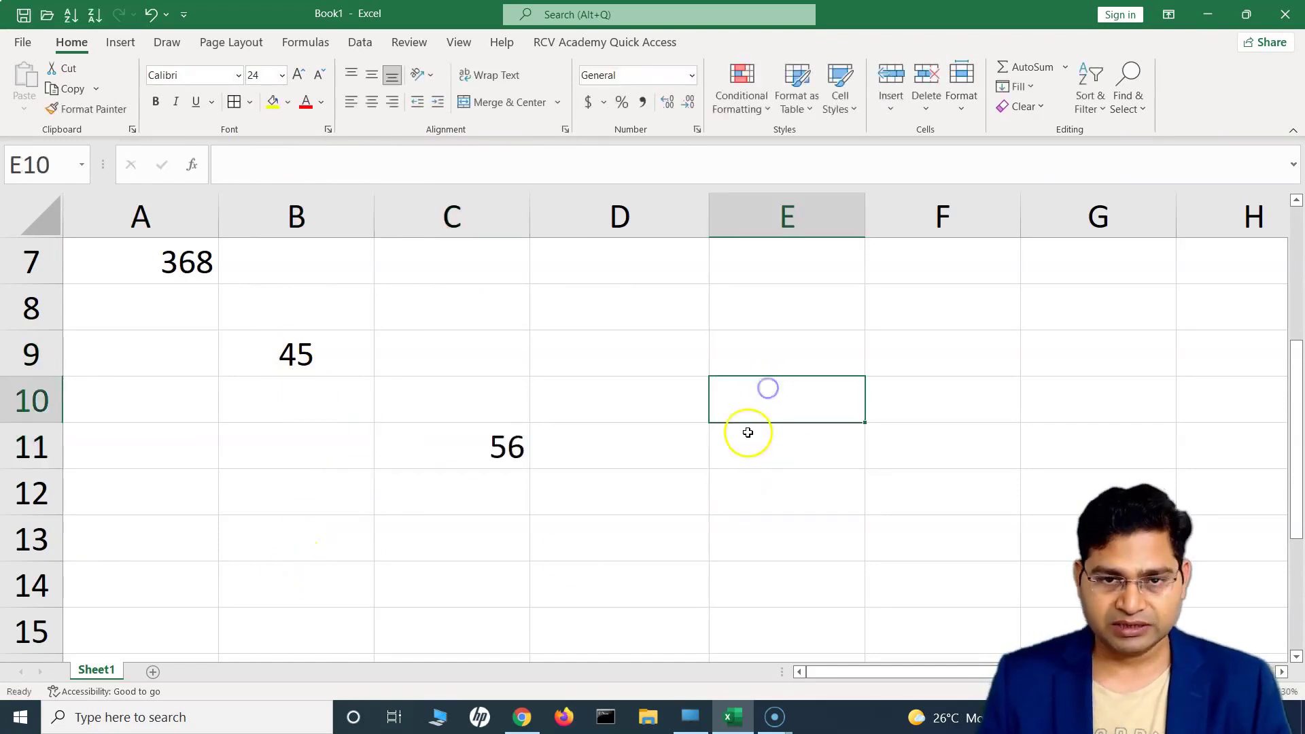
pyautogui.write('56')
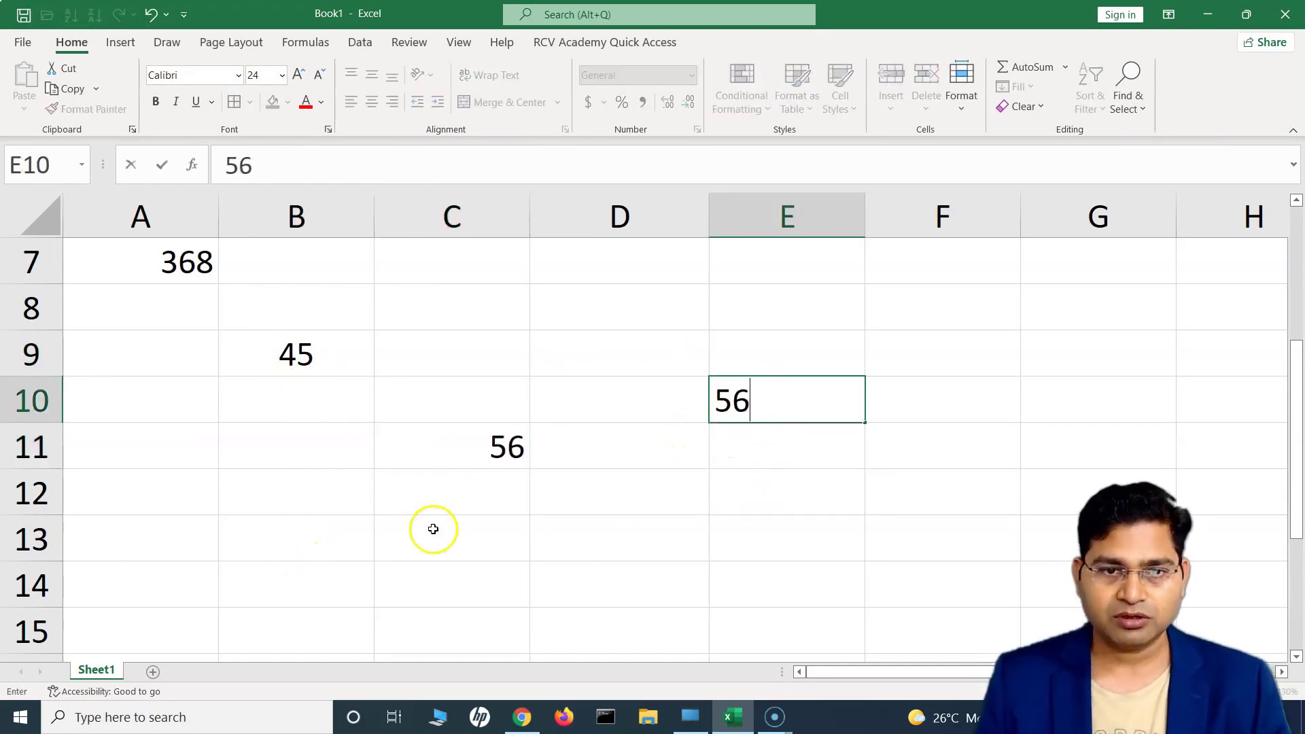
pyautogui.moveTo(303, 348); pyautogui.dragTo(726, 405)
pyautogui.click(616, 471)
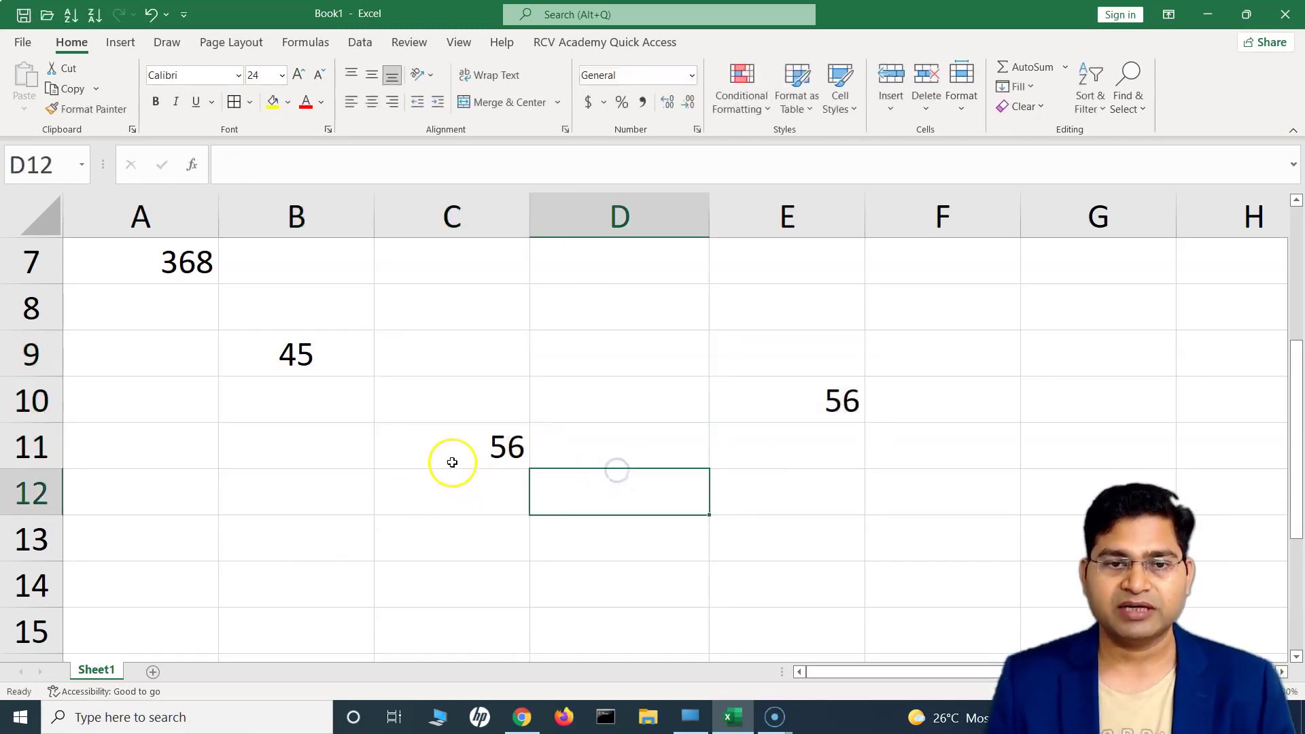
# Step: Total the scattered numbers in C13 with the formula =SUM(B9,C11,E10) and check the entered formula
pyautogui.click(407, 541)
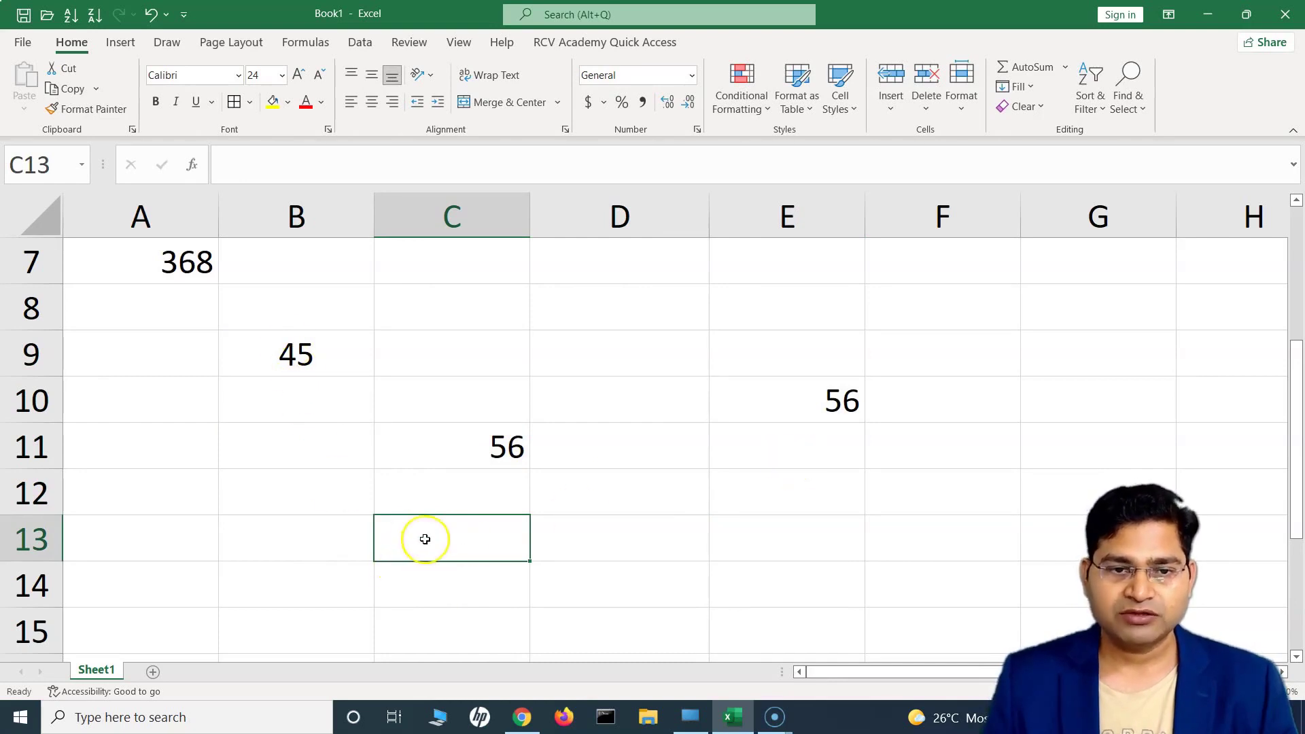
pyautogui.write('=')
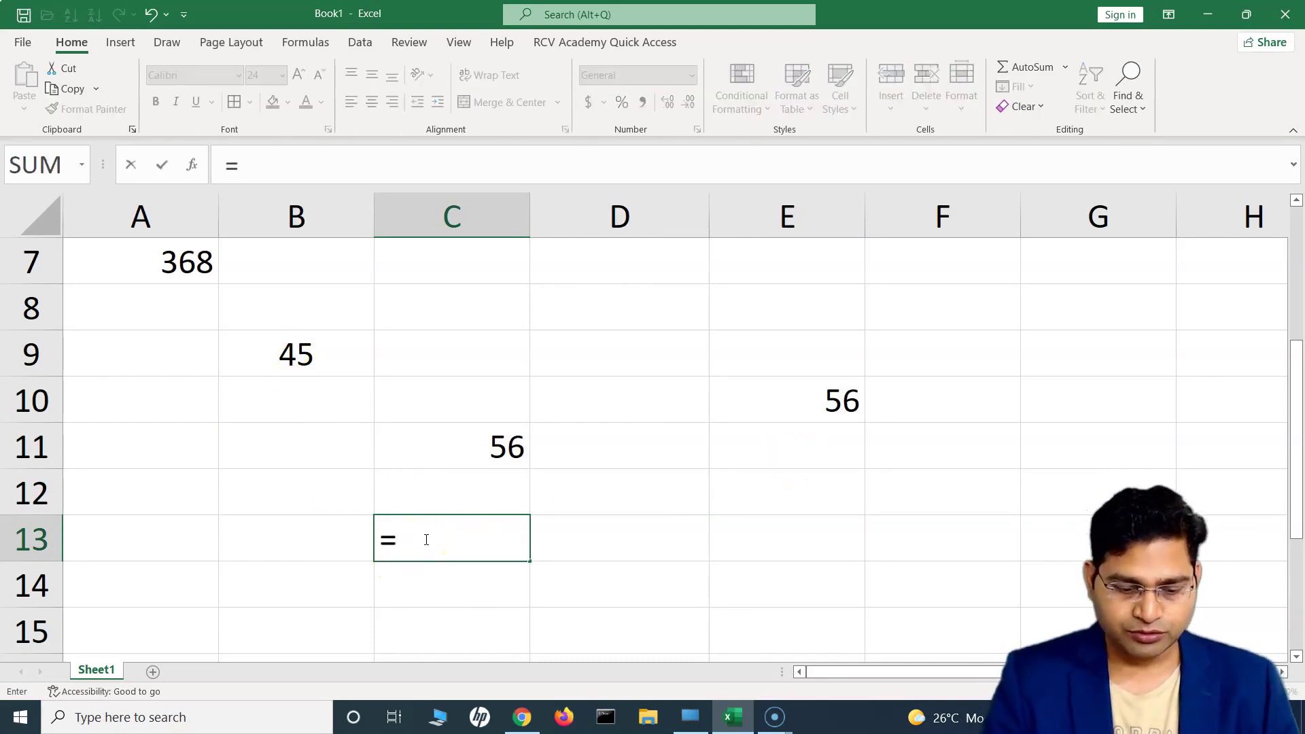
pyautogui.write('SUM')
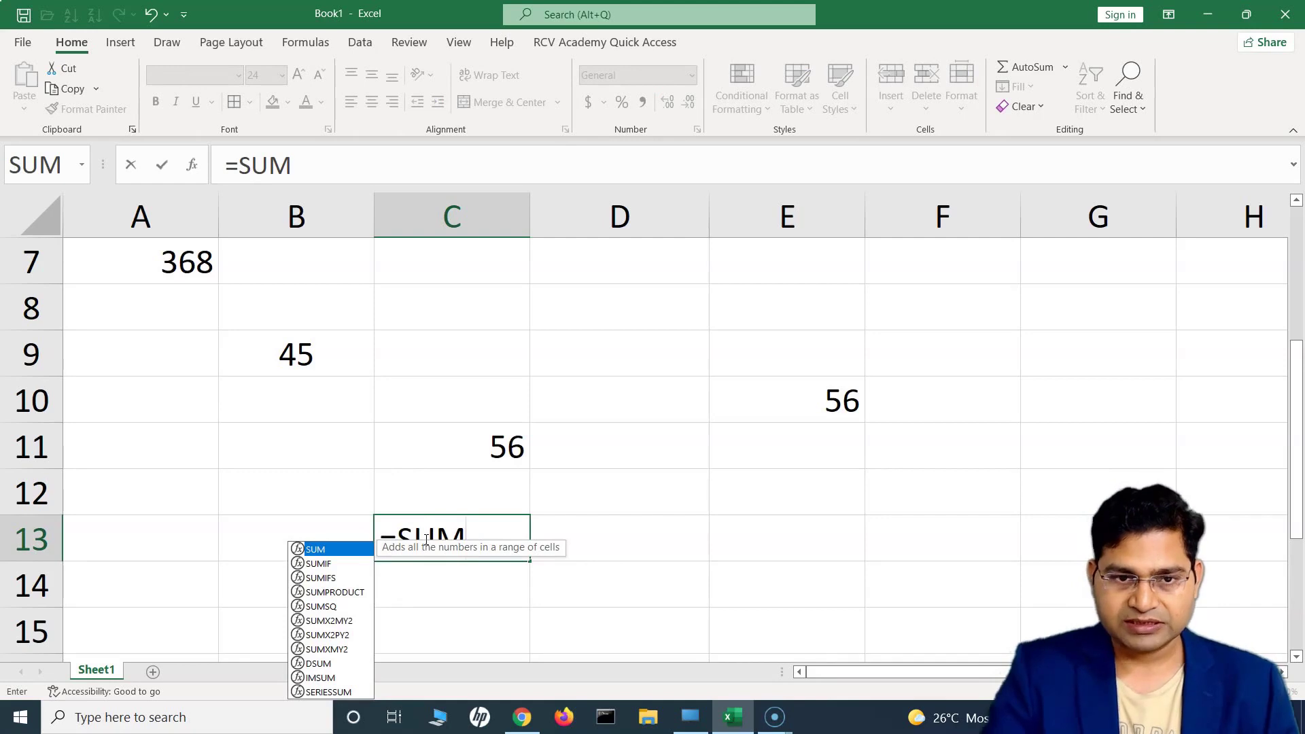
pyautogui.write('(')
pyautogui.click(331, 355)
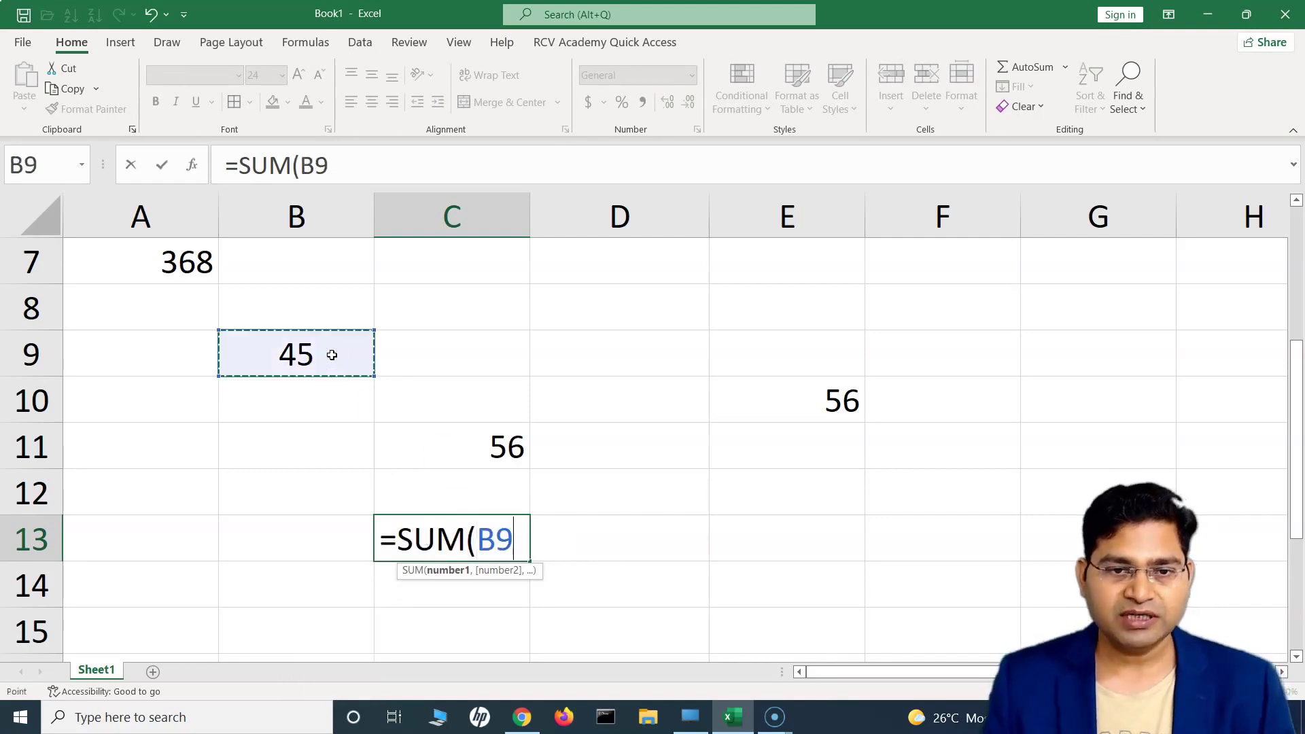
pyautogui.write(',')
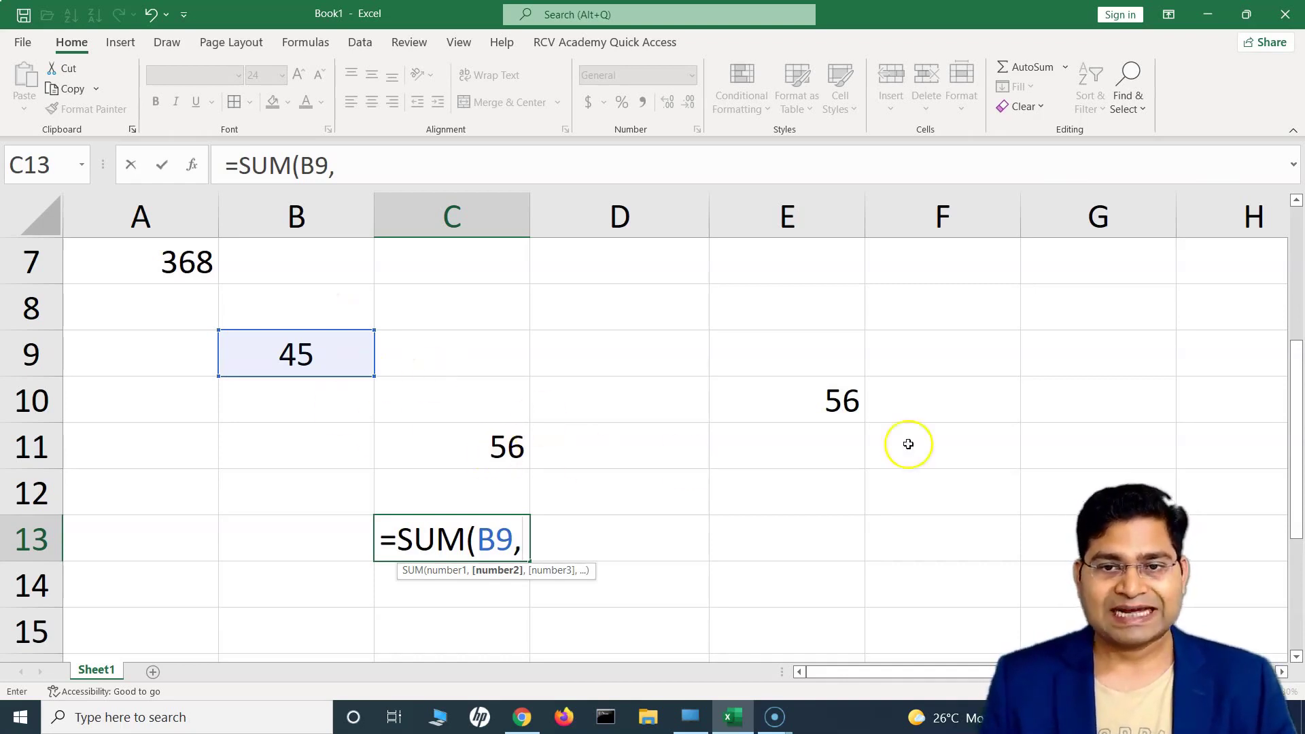
pyautogui.click(482, 457)
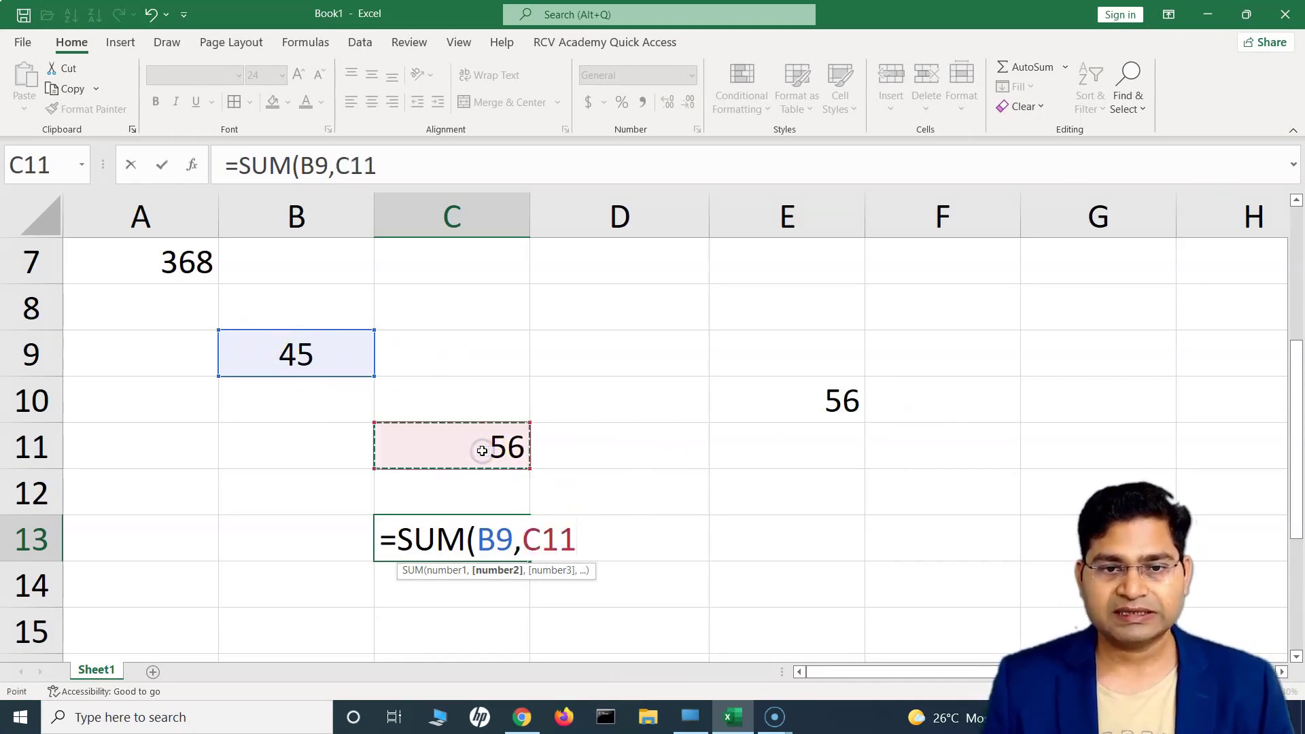
pyautogui.write(',')
pyautogui.click(817, 404)
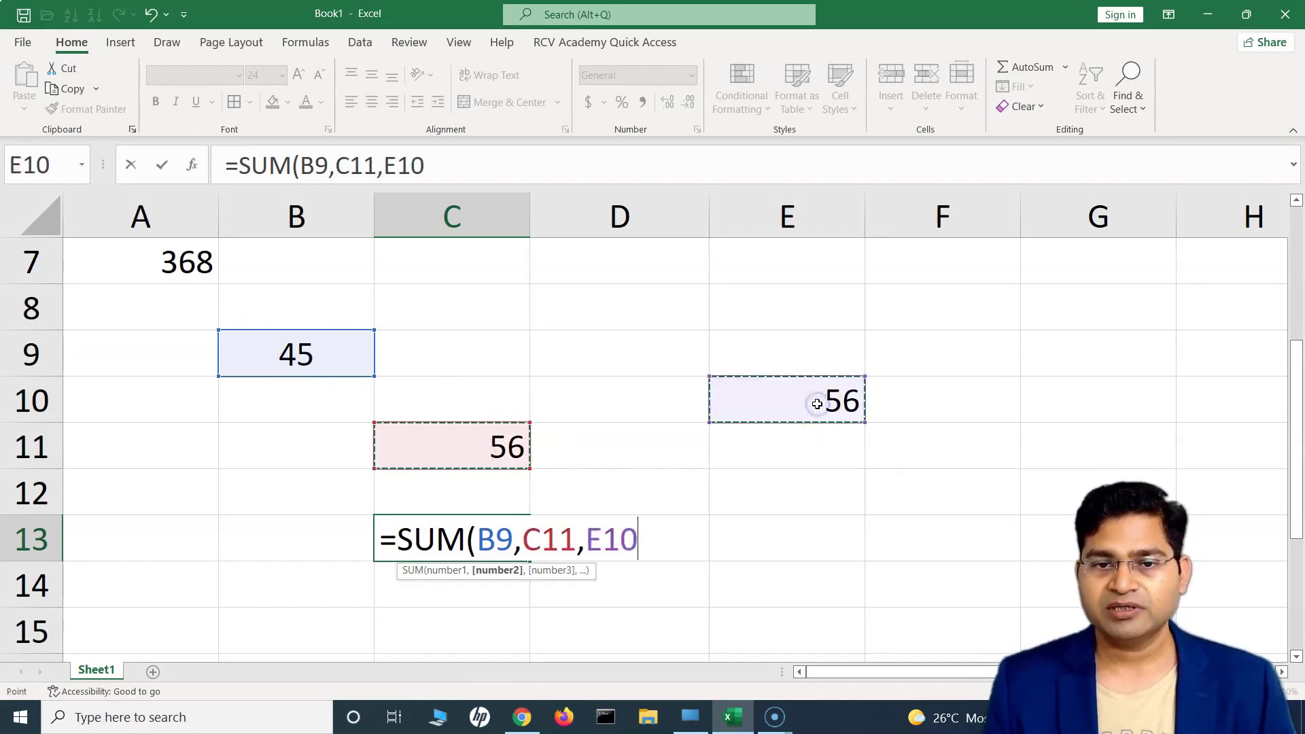
pyautogui.write(')')
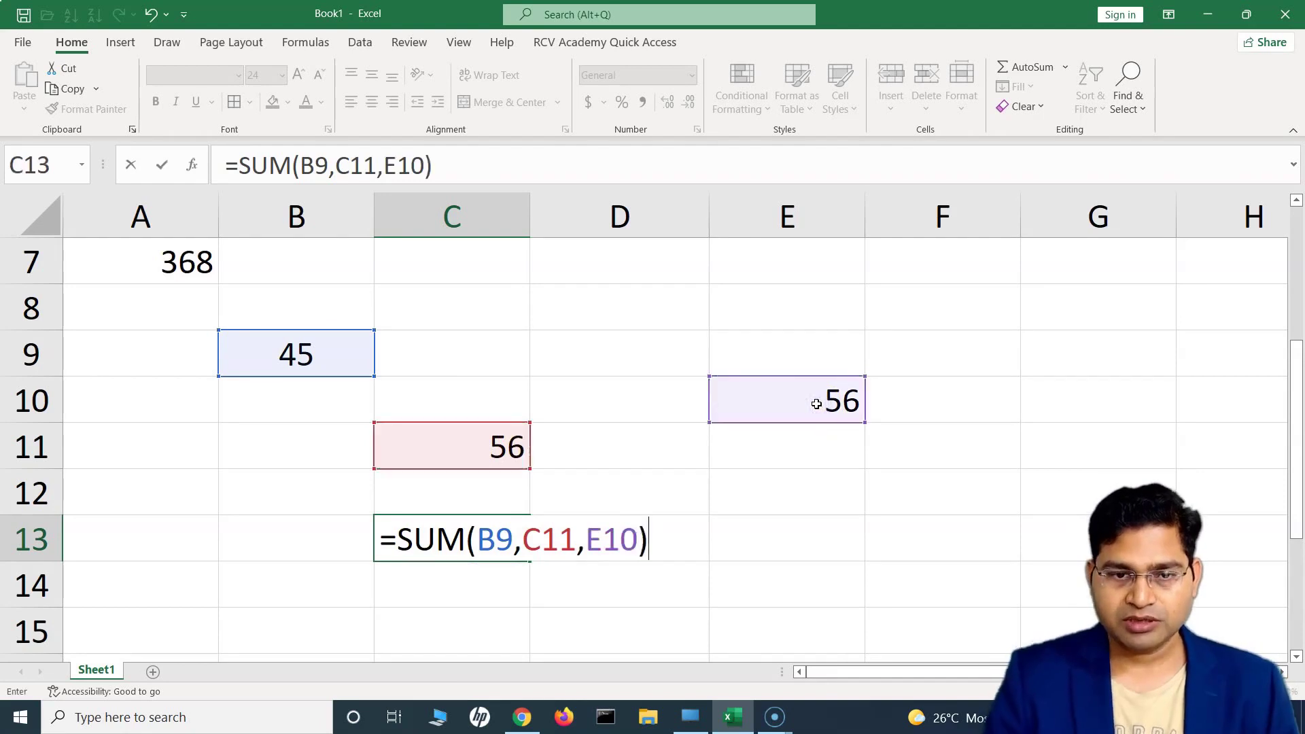
pyautogui.press('Return')
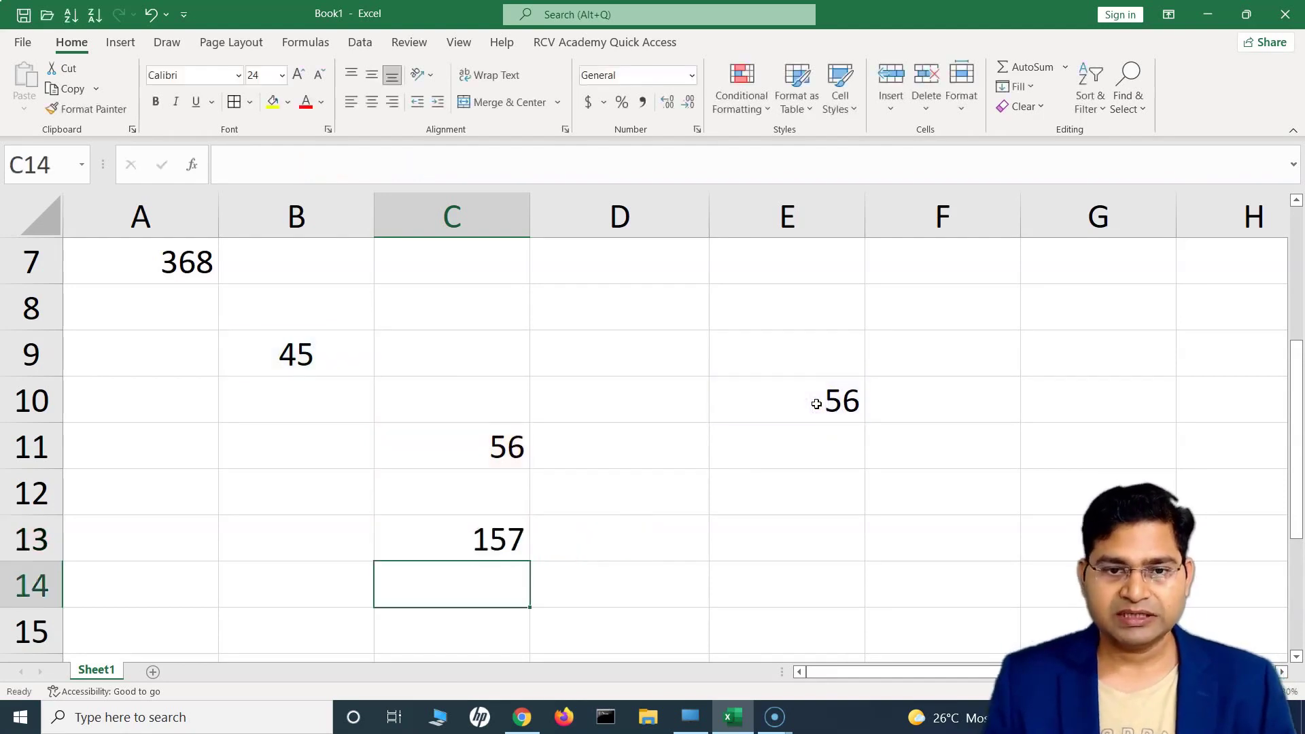
pyautogui.click(442, 537)
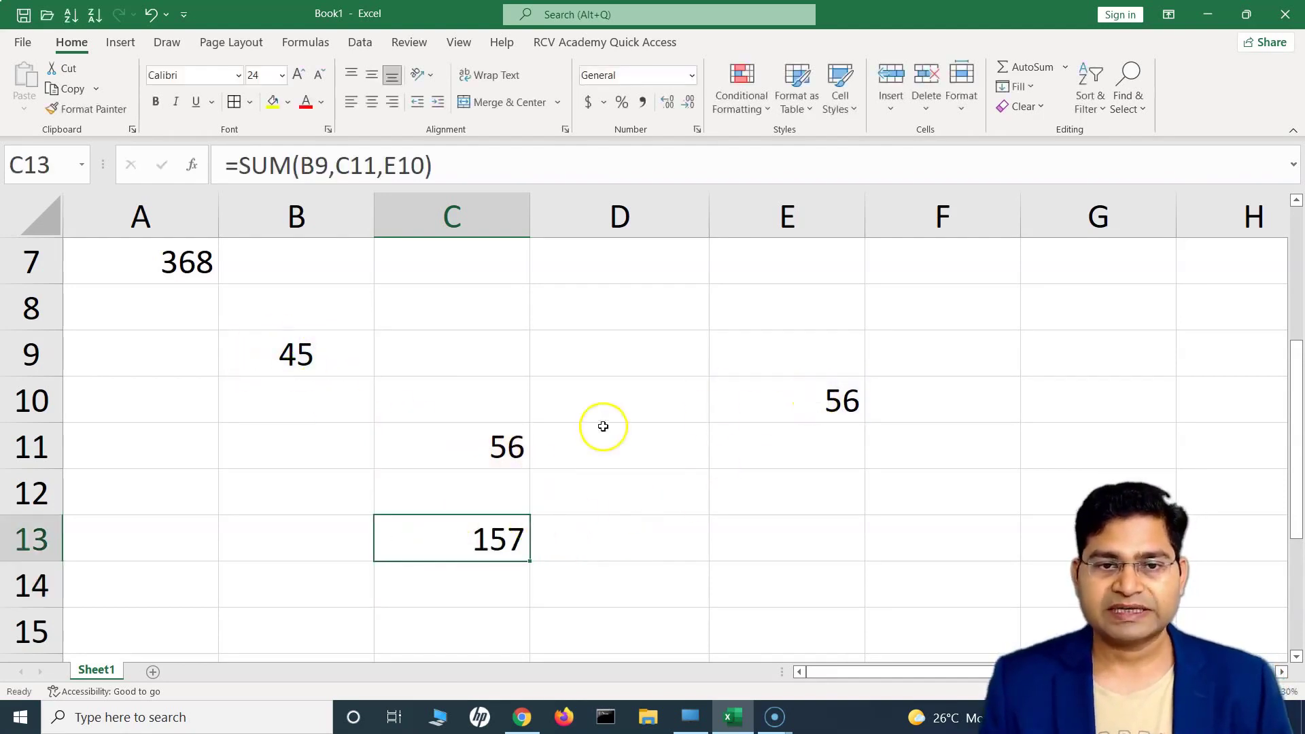
pyautogui.click(755, 540)
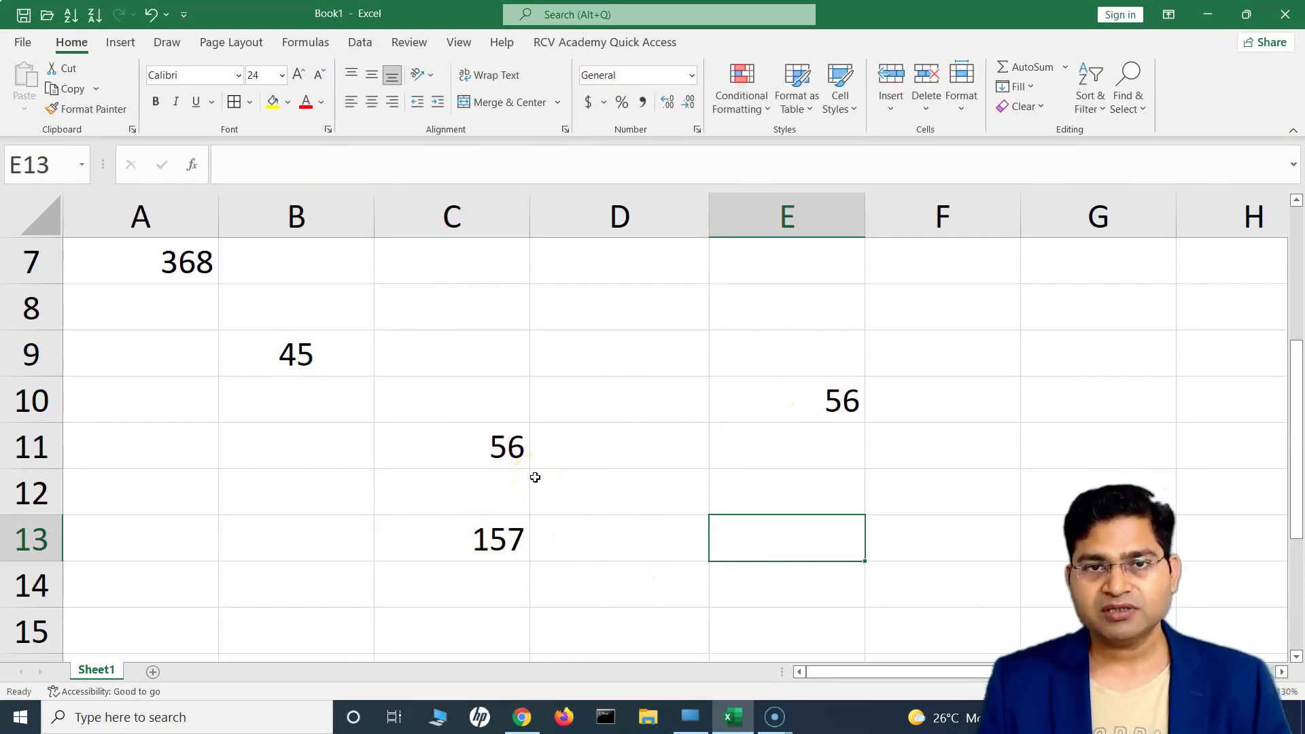
pyautogui.click(729, 545)
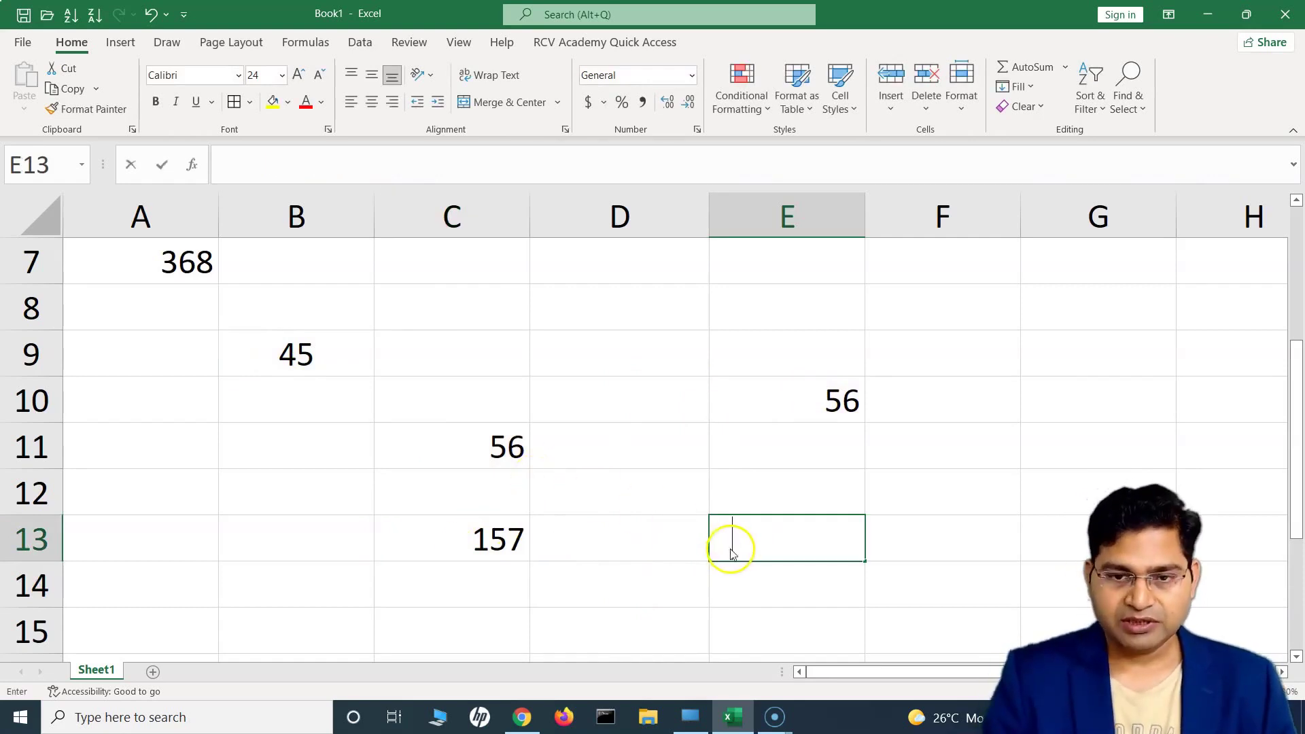
pyautogui.write('=(')
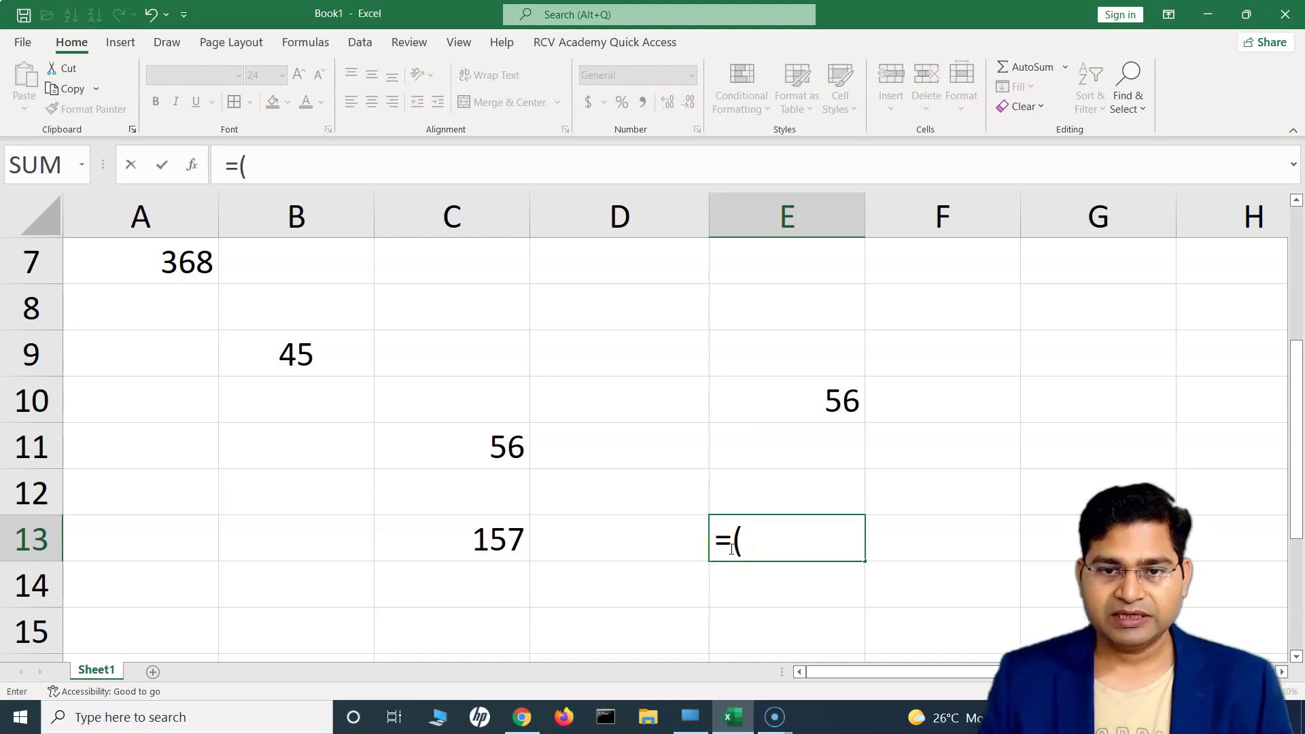
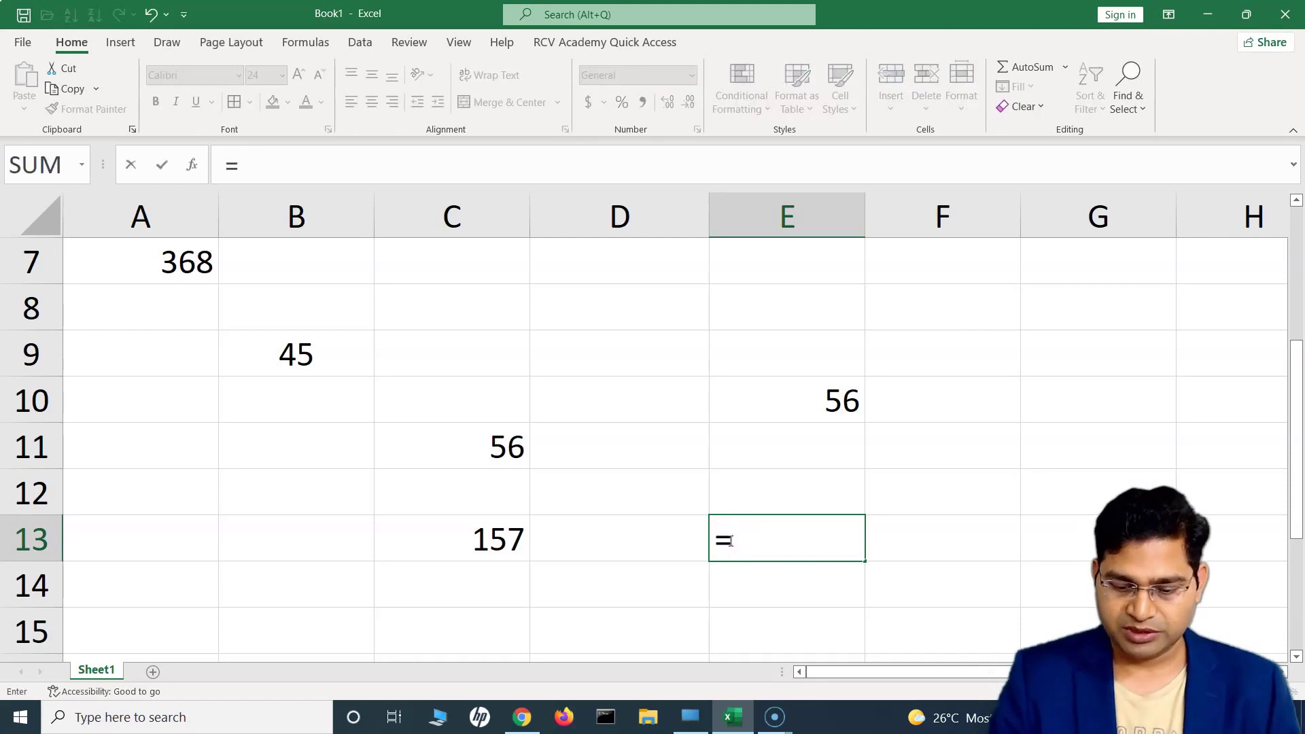
pyautogui.write('(')
pyautogui.click(301, 350)
pyautogui.write('-')
pyautogui.click(428, 438)
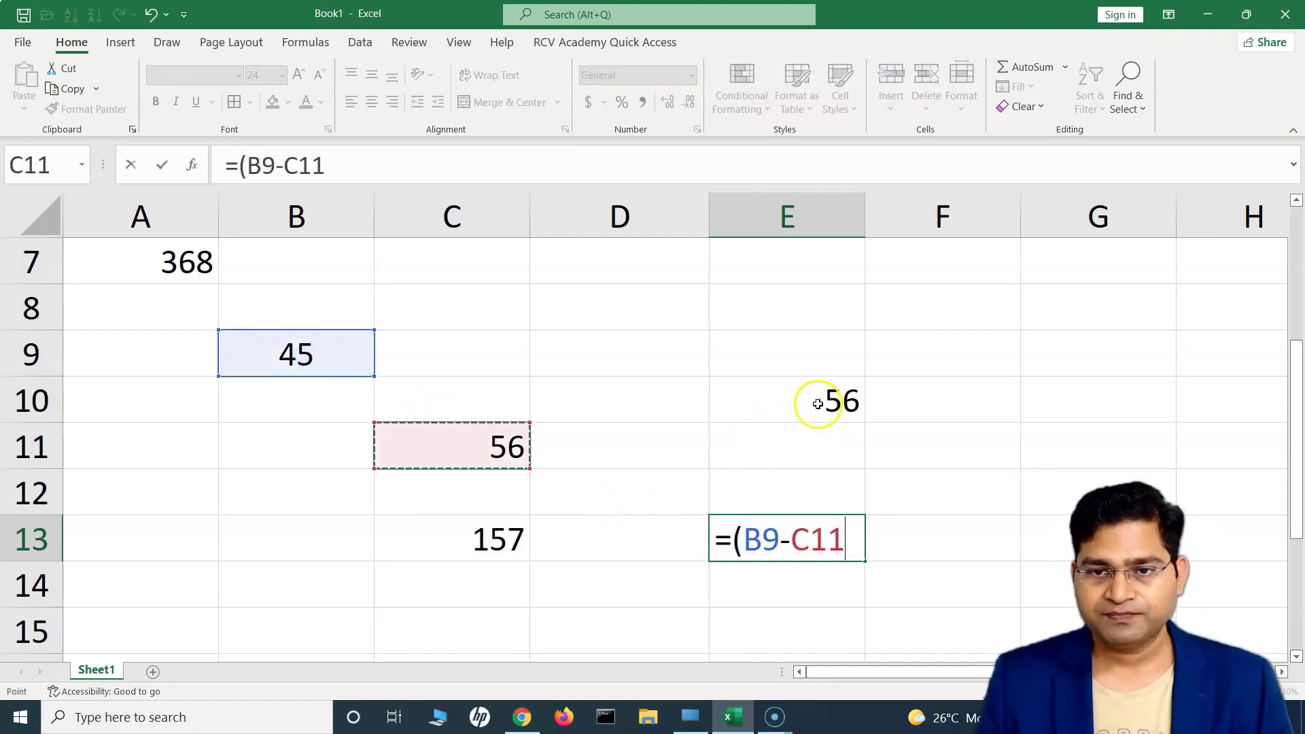
pyautogui.write('-')
pyautogui.click(818, 404)
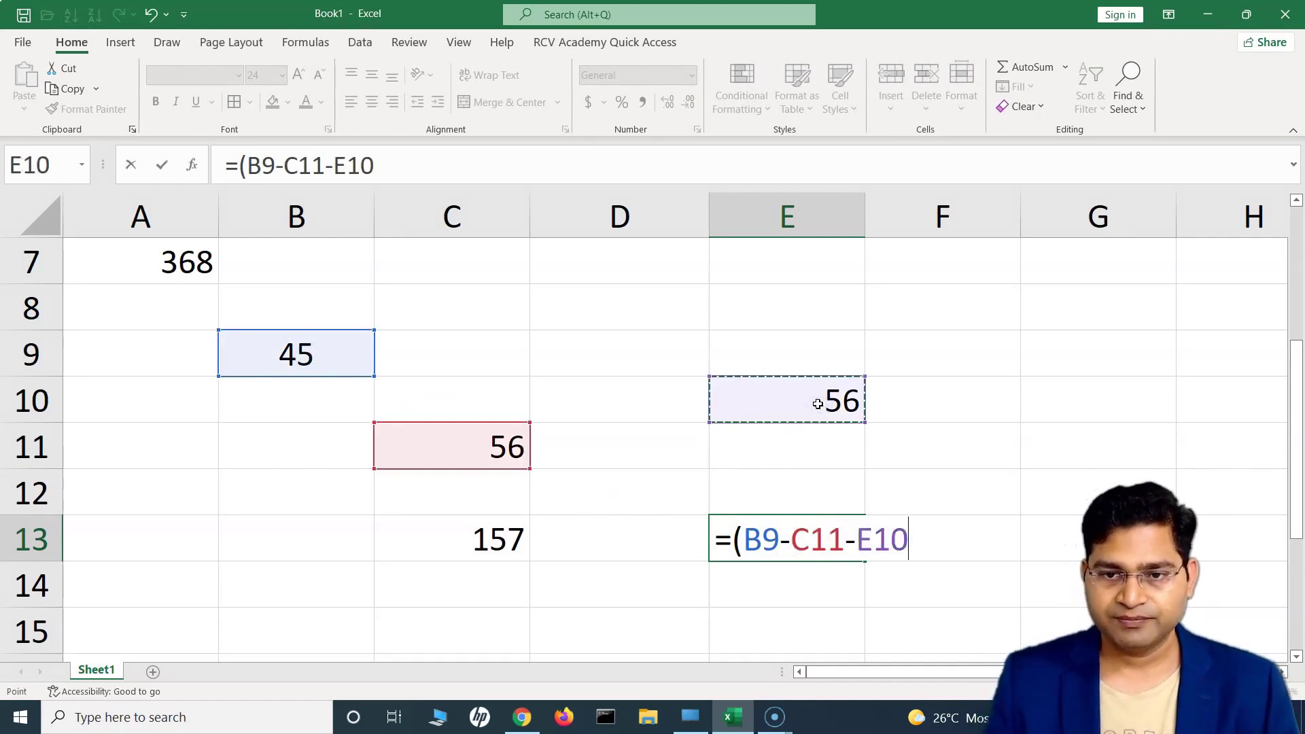
pyautogui.write(')')
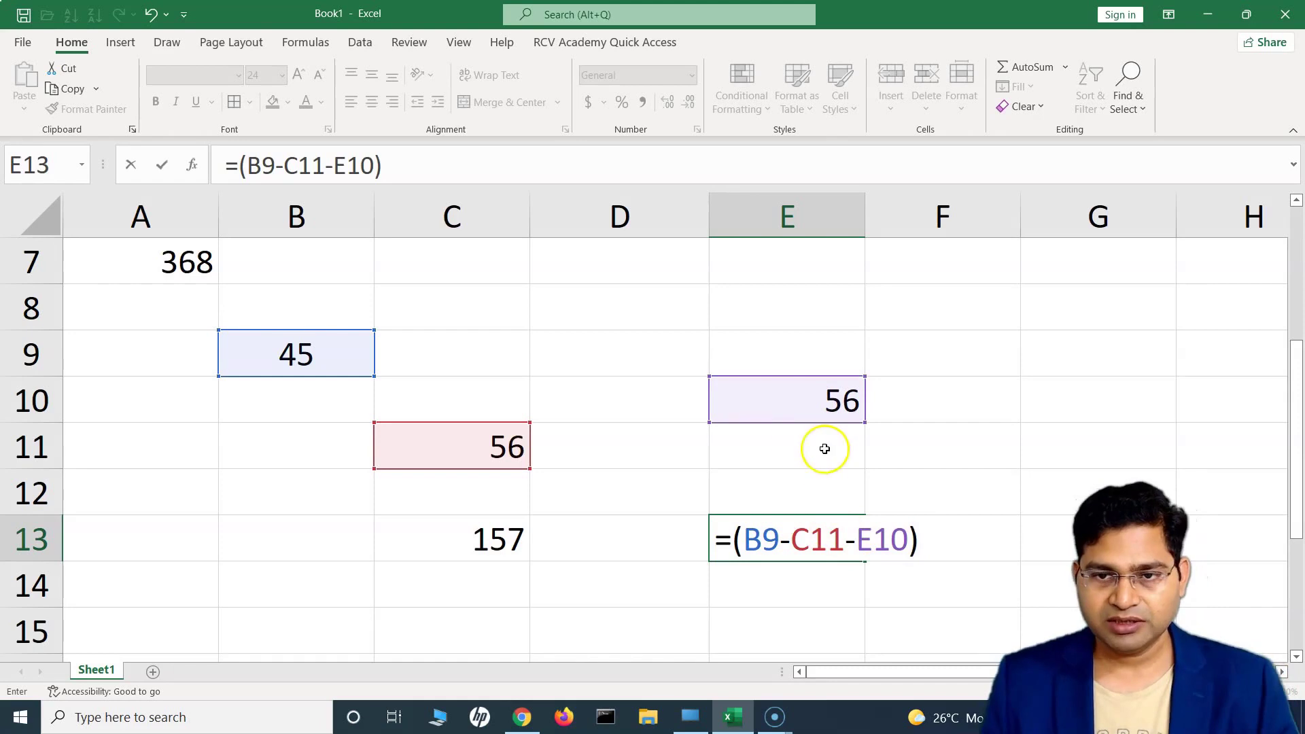
pyautogui.press('Escape')
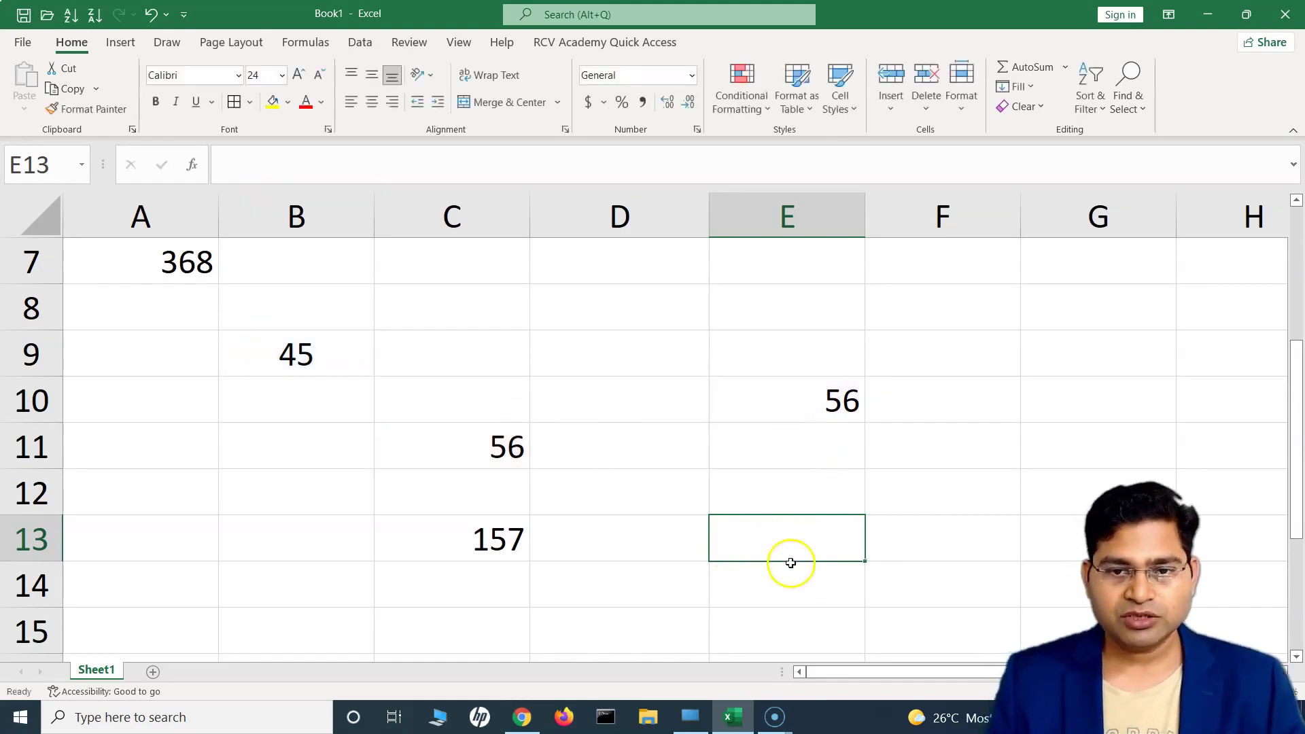
# Step: Subtract the scattered numbers in E13 with the formula =(B9-C11-E10) and check the entered formula
pyautogui.write('=(')
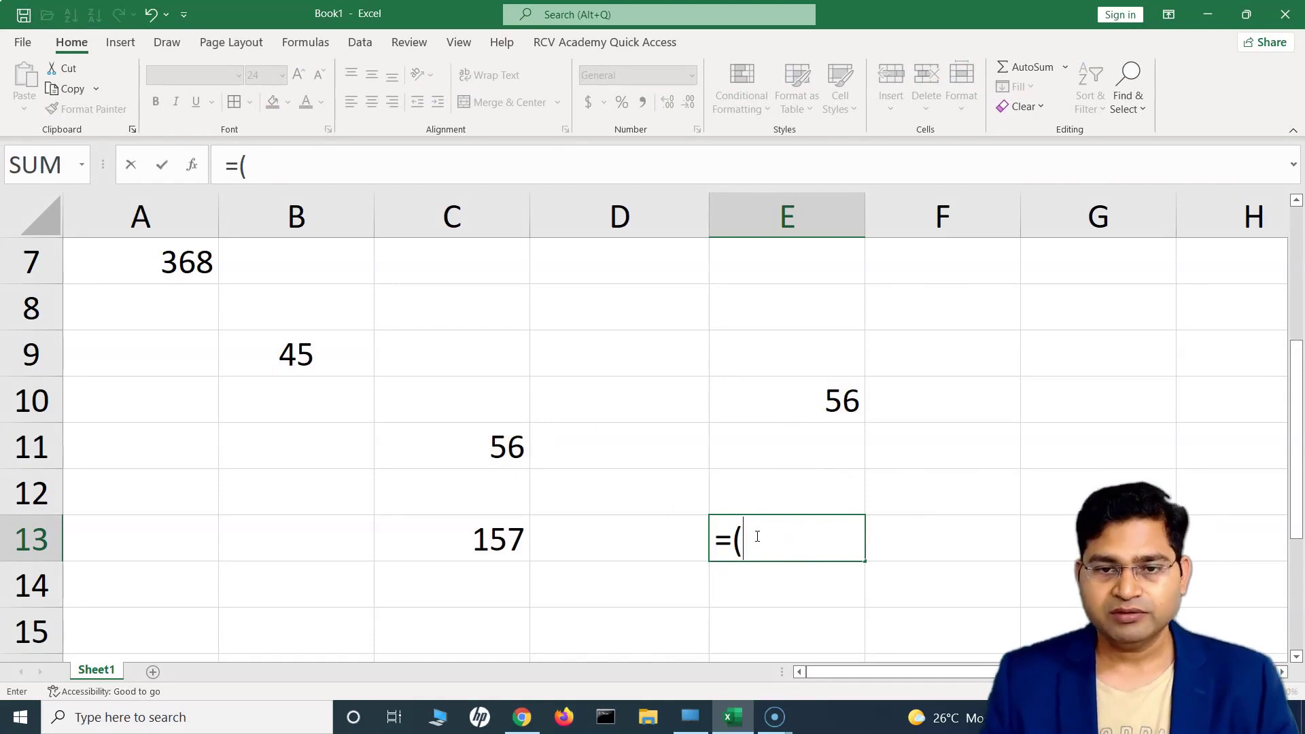
pyautogui.click(325, 350)
pyautogui.write('-')
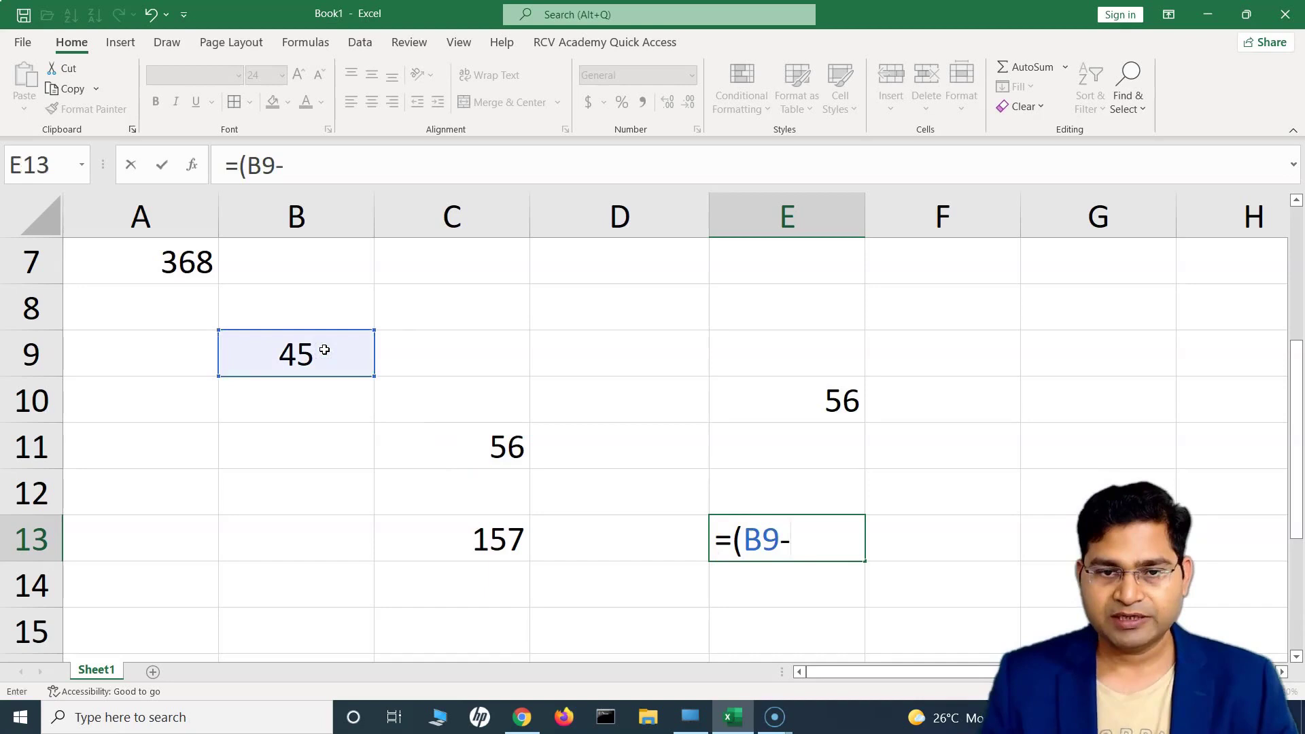
pyautogui.click(475, 457)
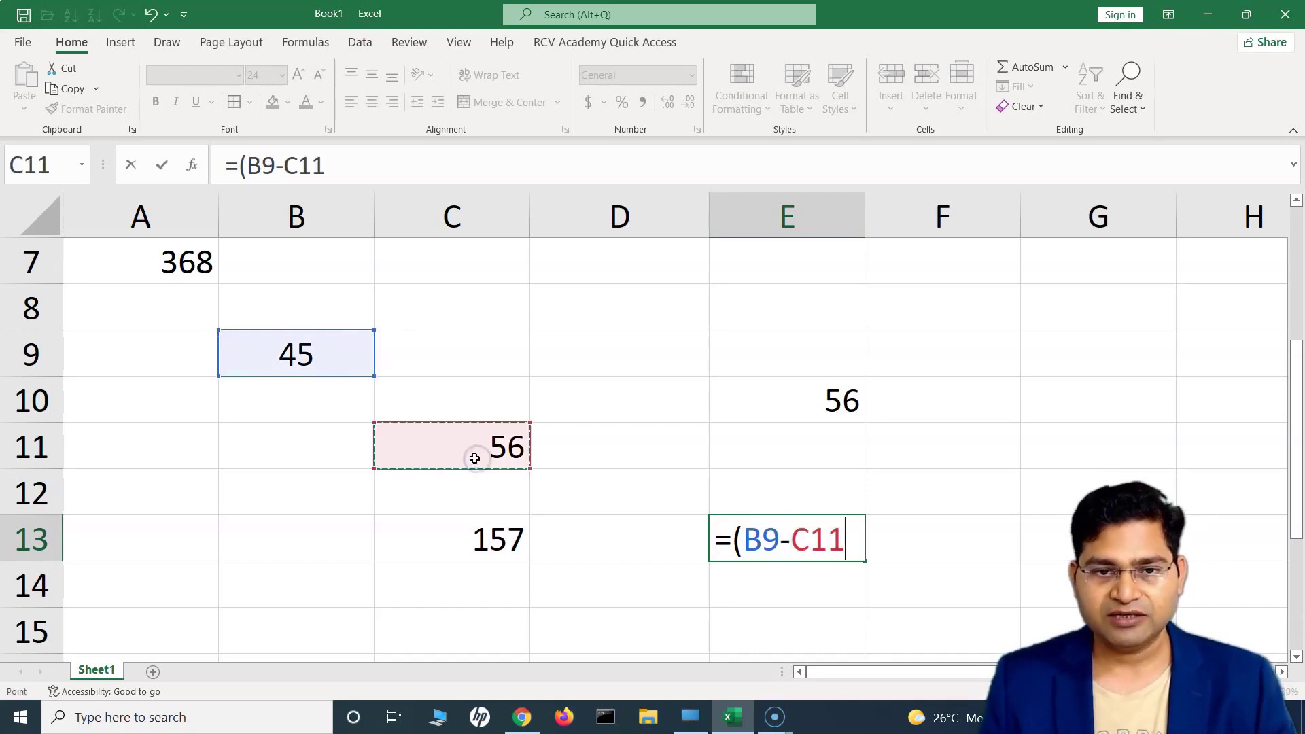
pyautogui.click(498, 452)
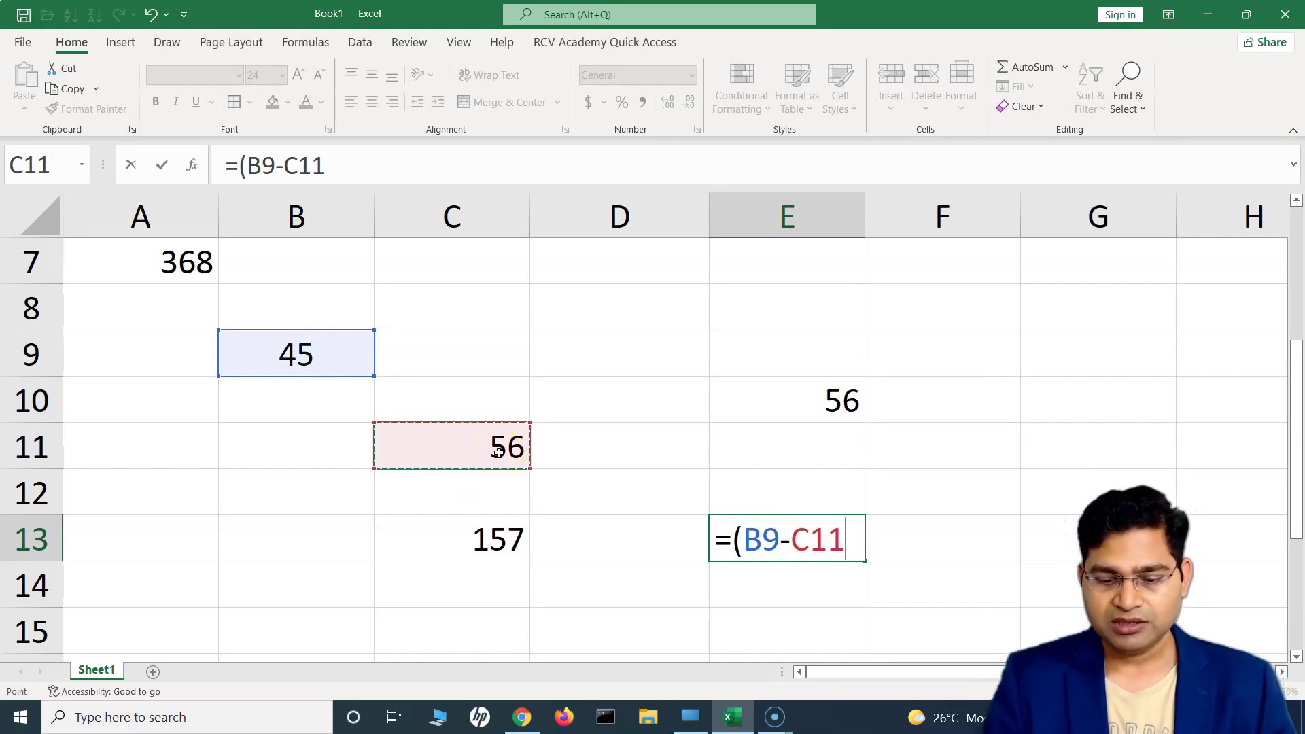
pyautogui.write('-')
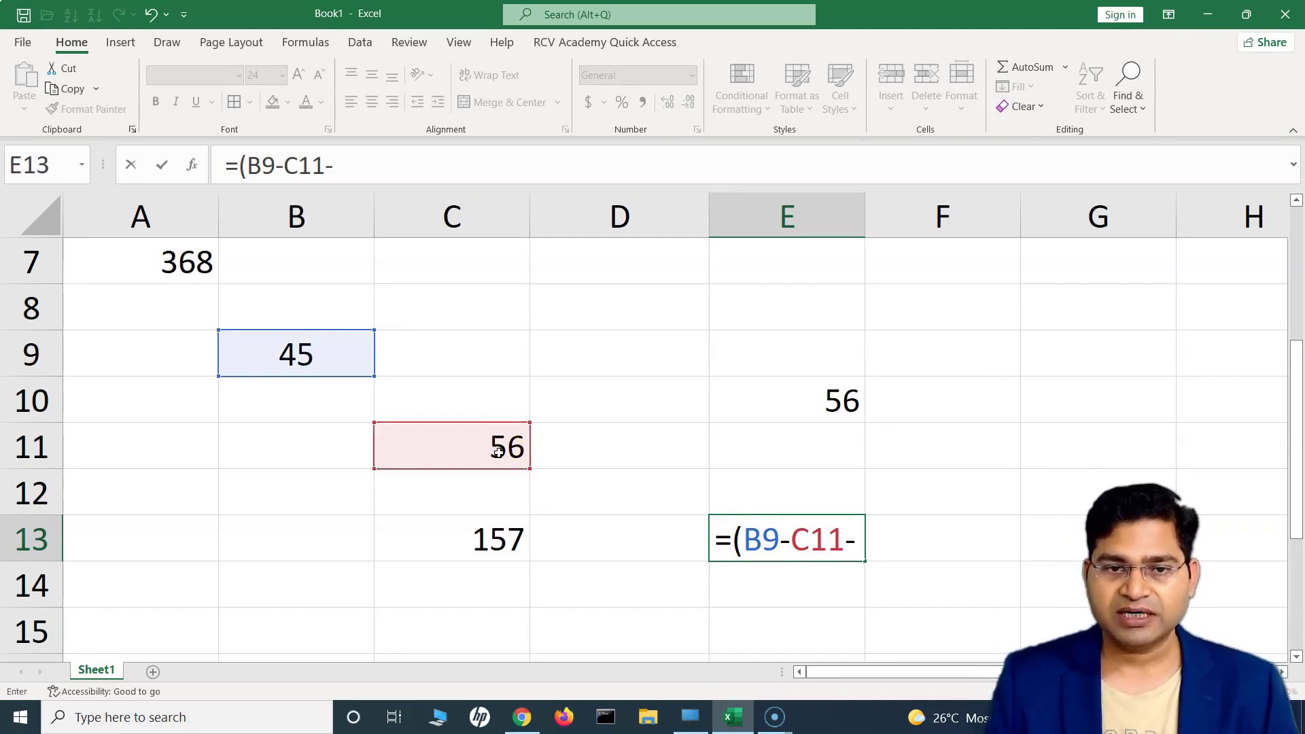
pyautogui.click(740, 417)
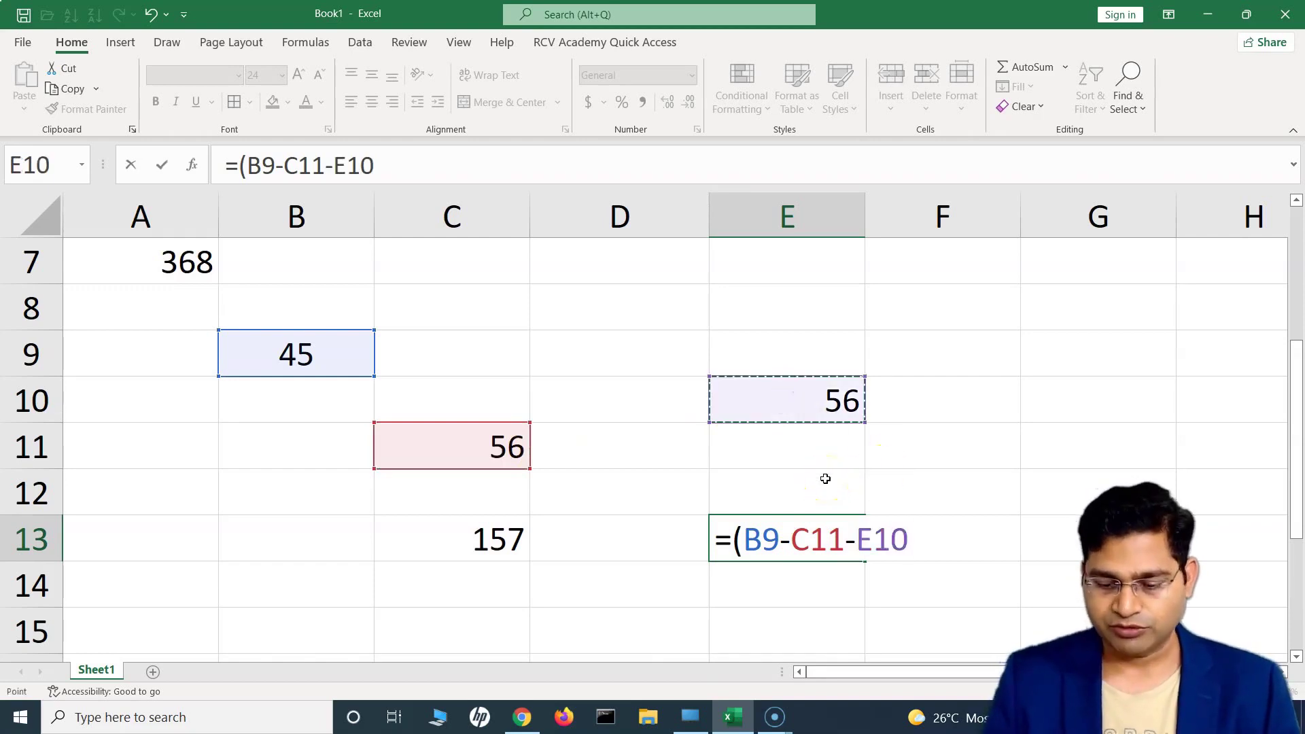
pyautogui.write(')')
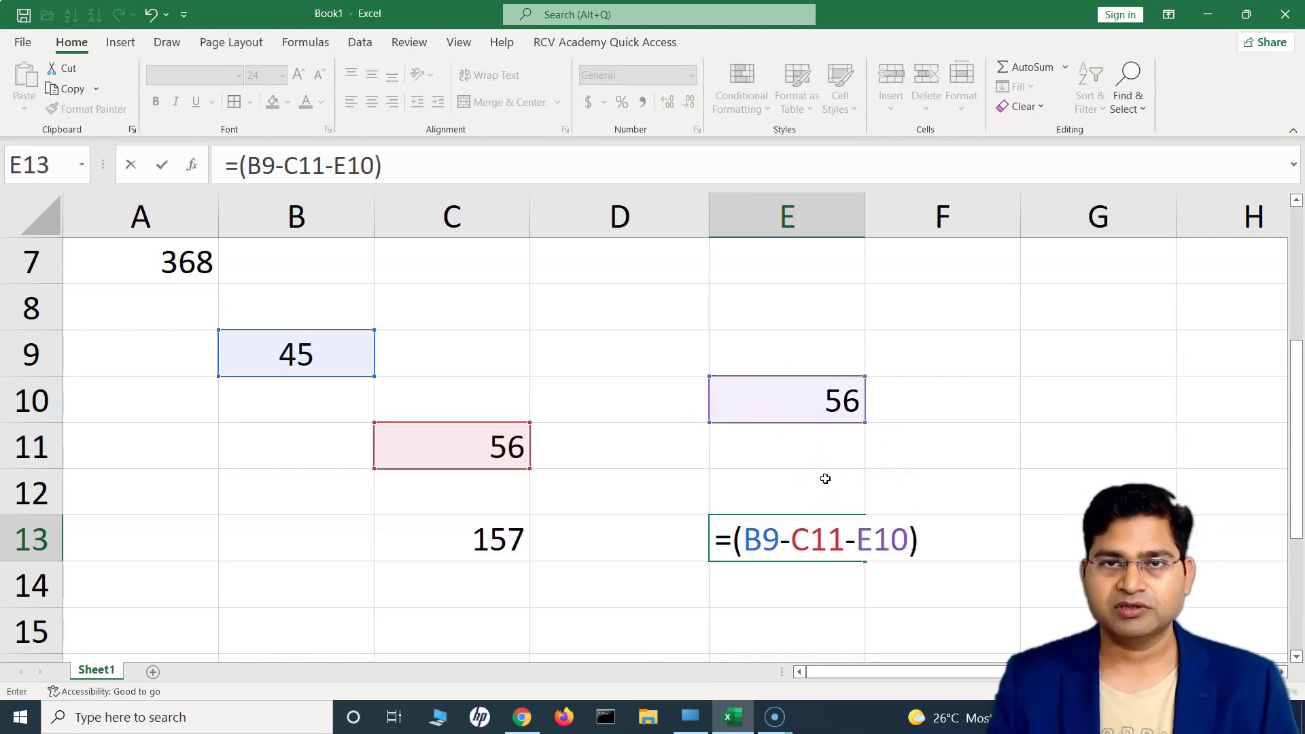
pyautogui.click(733, 512)
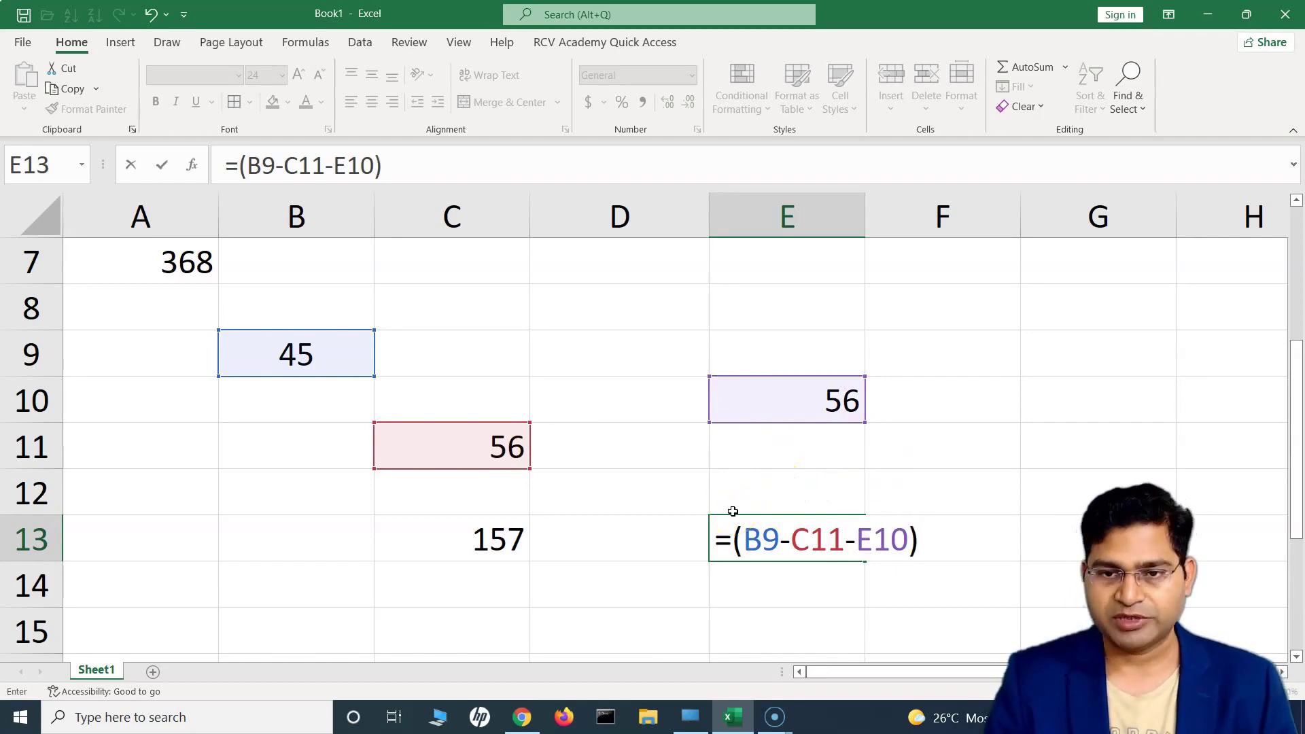
pyautogui.press('Return')
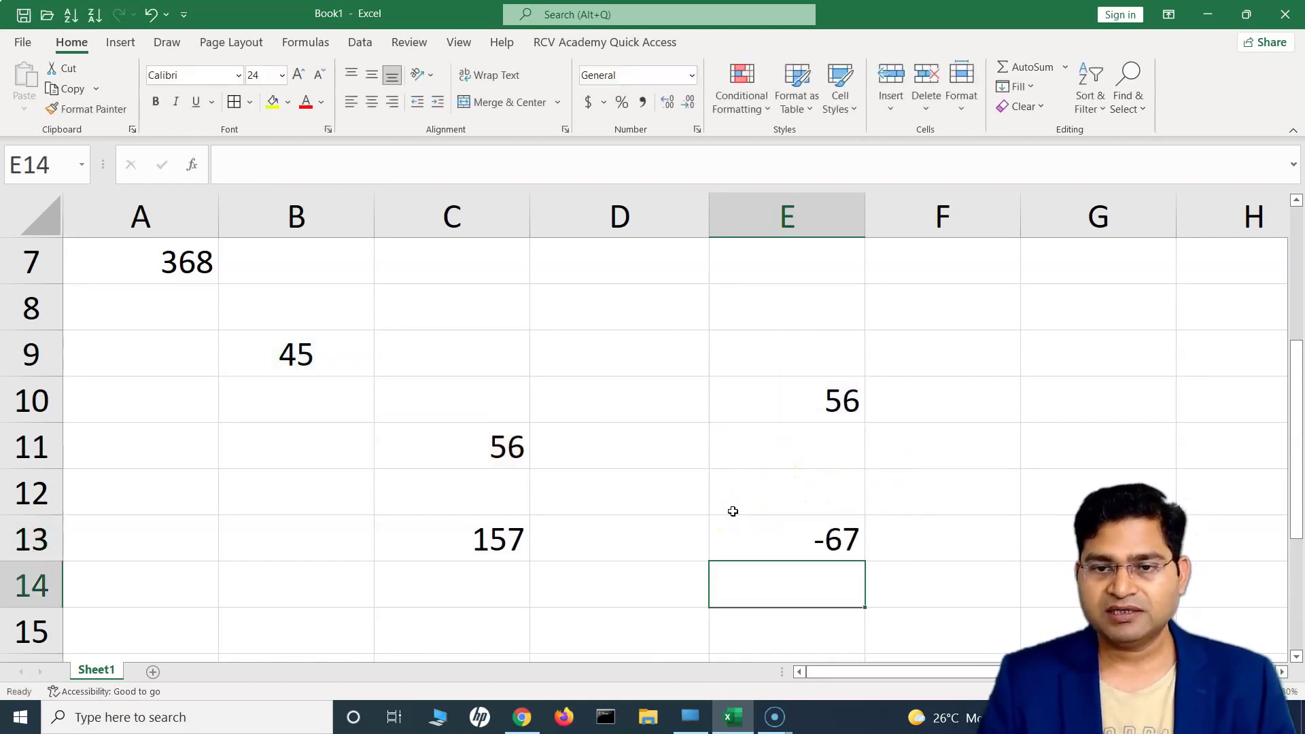
pyautogui.click(765, 541)
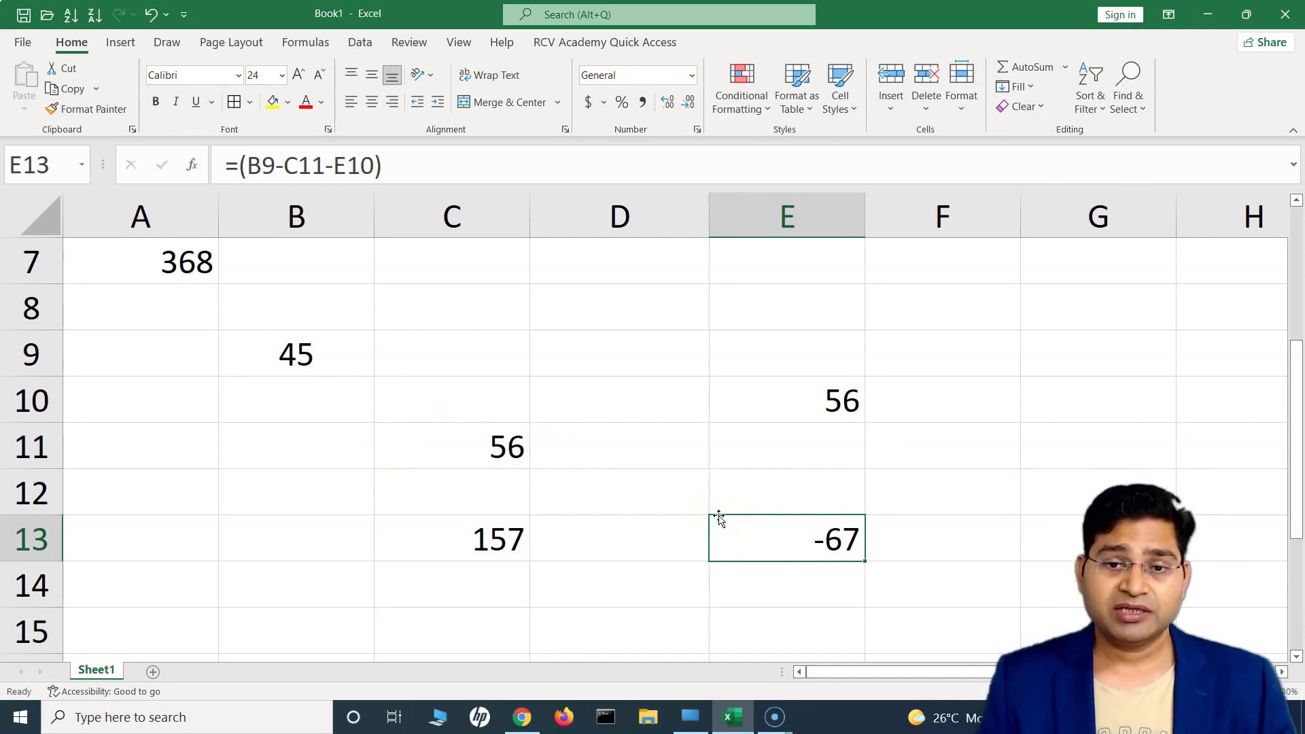
pyautogui.scroll(-1, 543, 455)
pyautogui.scroll(3, 446, 453)
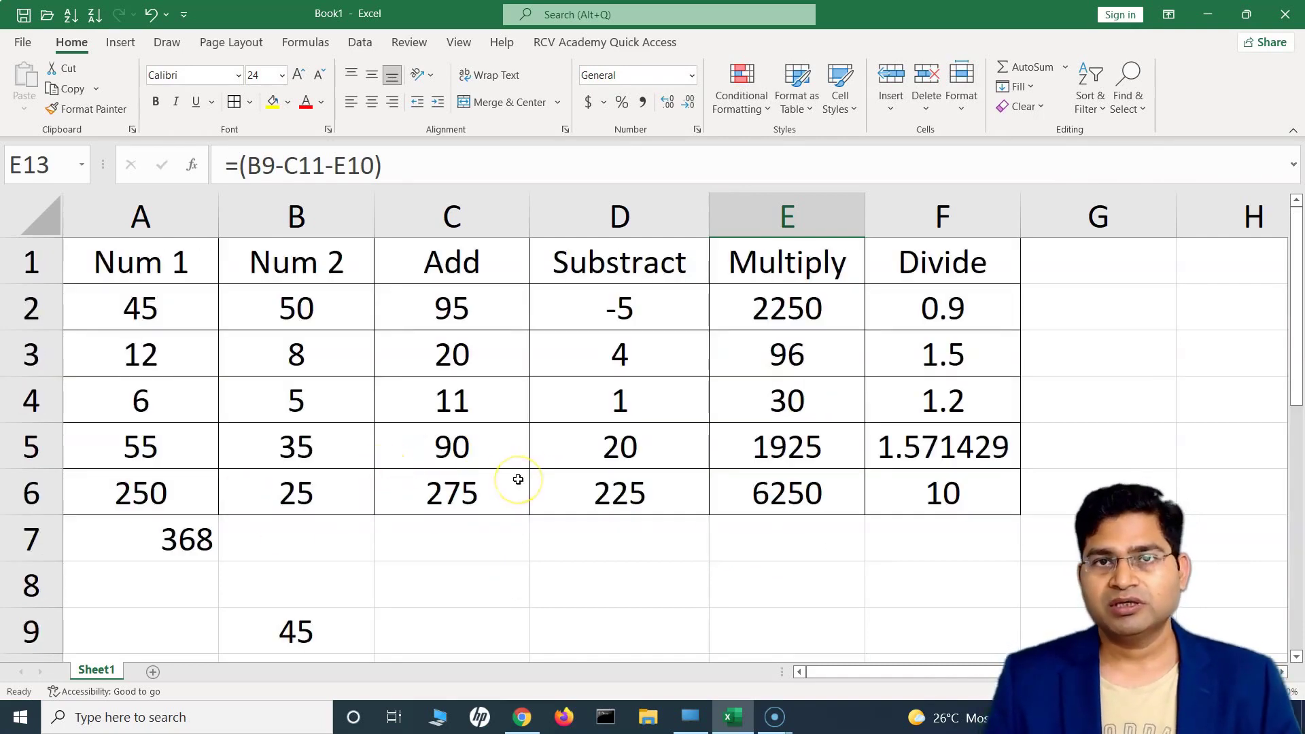
pyautogui.scroll(-3, 699, 544)
pyautogui.click(321, 404)
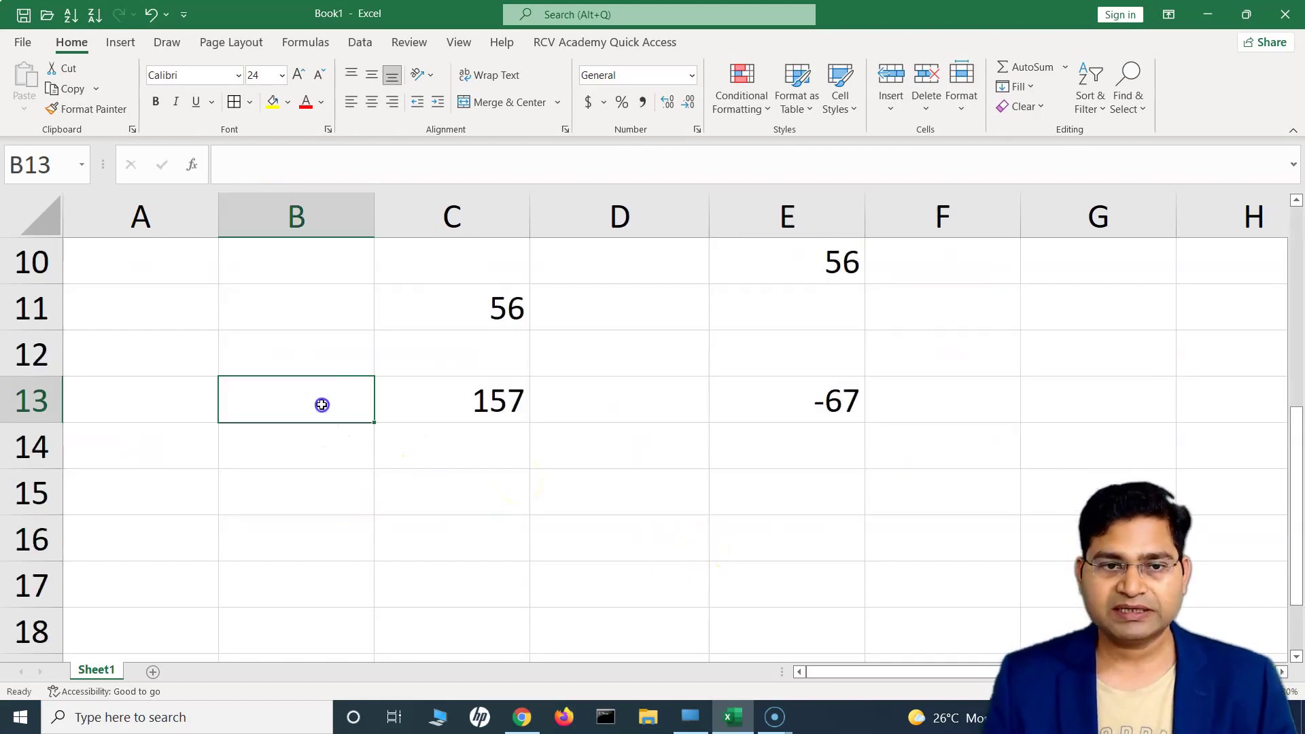
pyautogui.scroll(2, 511, 503)
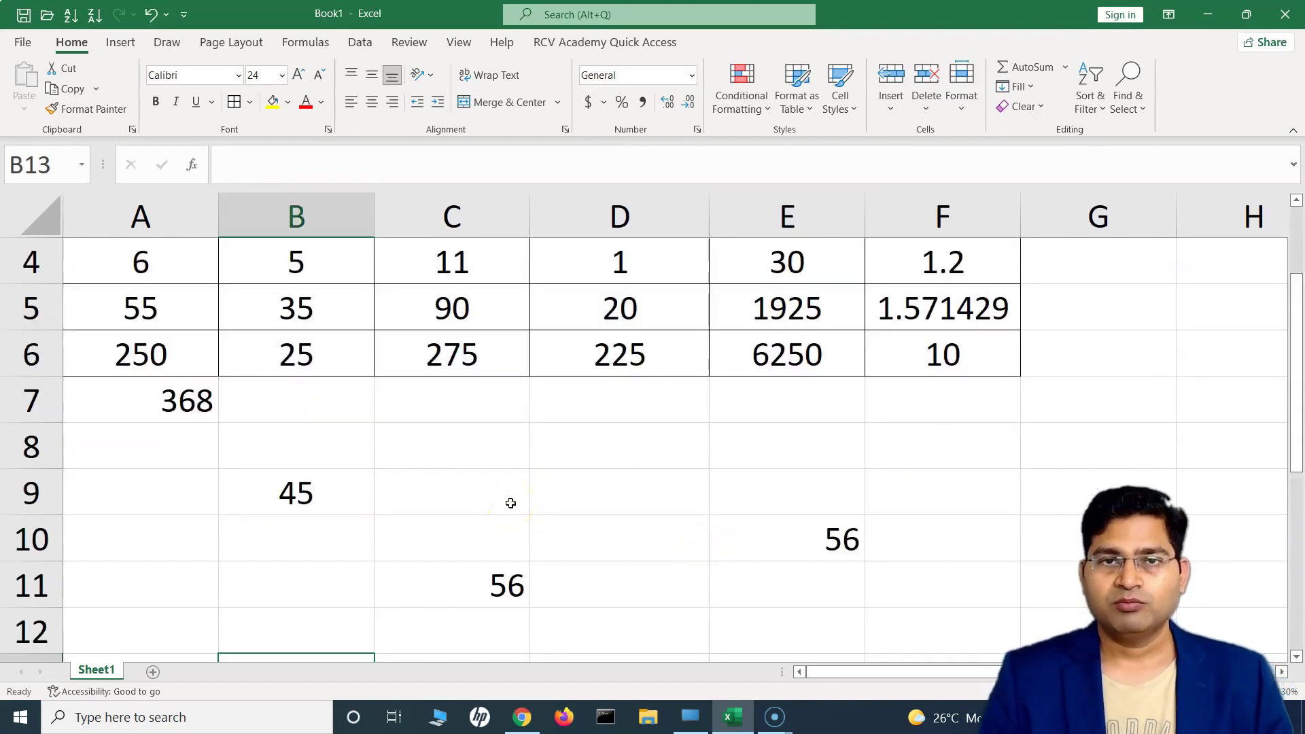